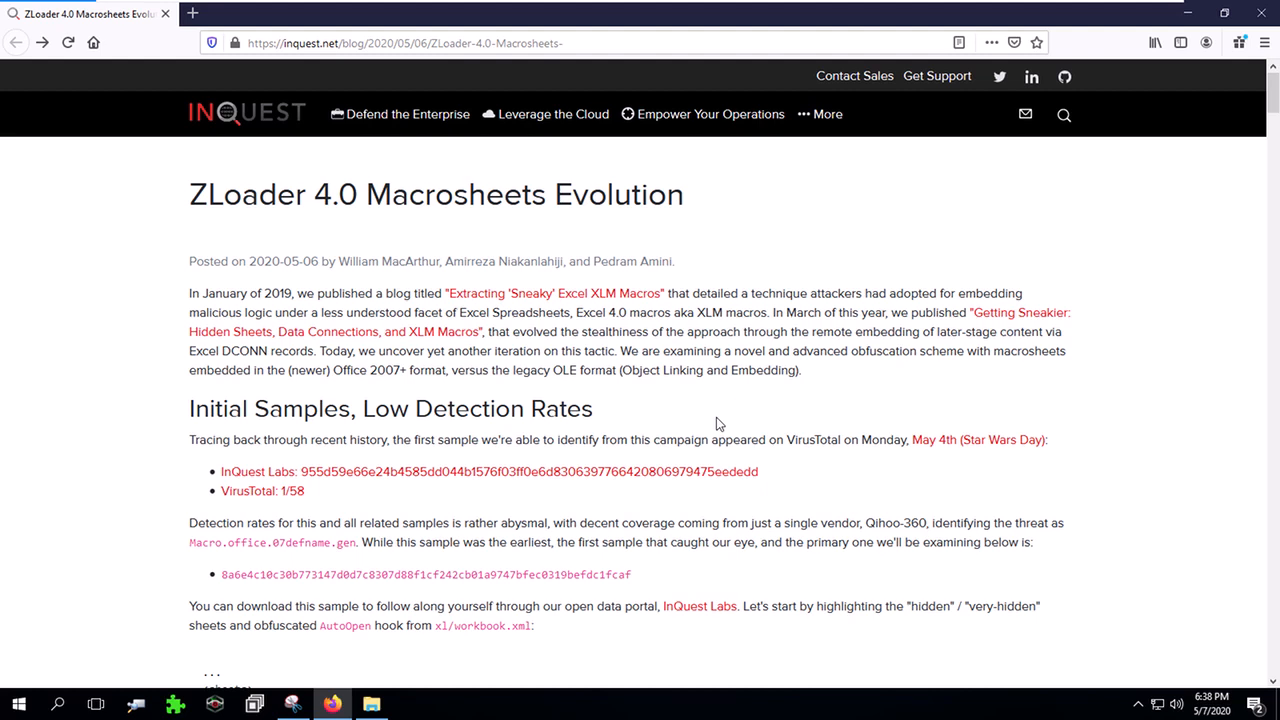
# - Open the primary sample's InQuest Labs page from the blog post, accept the download risk and save the file
pyautogui.doubleClick(511, 577)
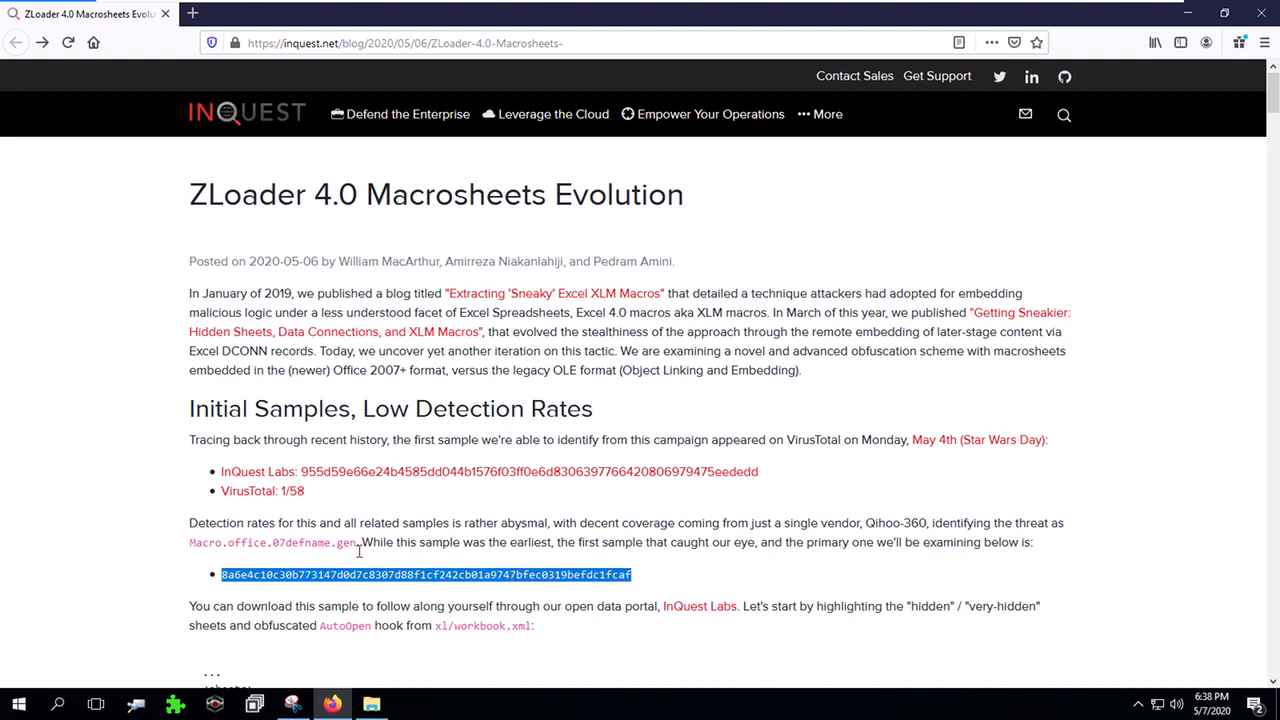
pyautogui.click(697, 608)
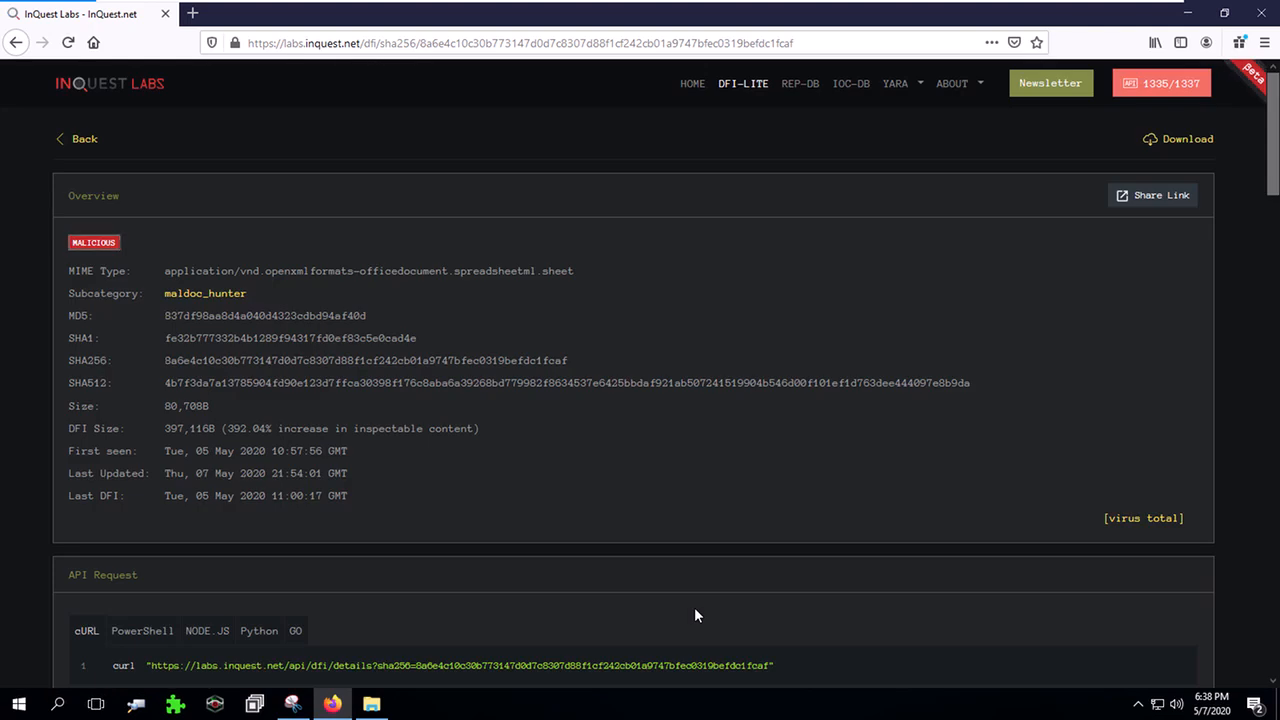
pyautogui.click(1191, 139)
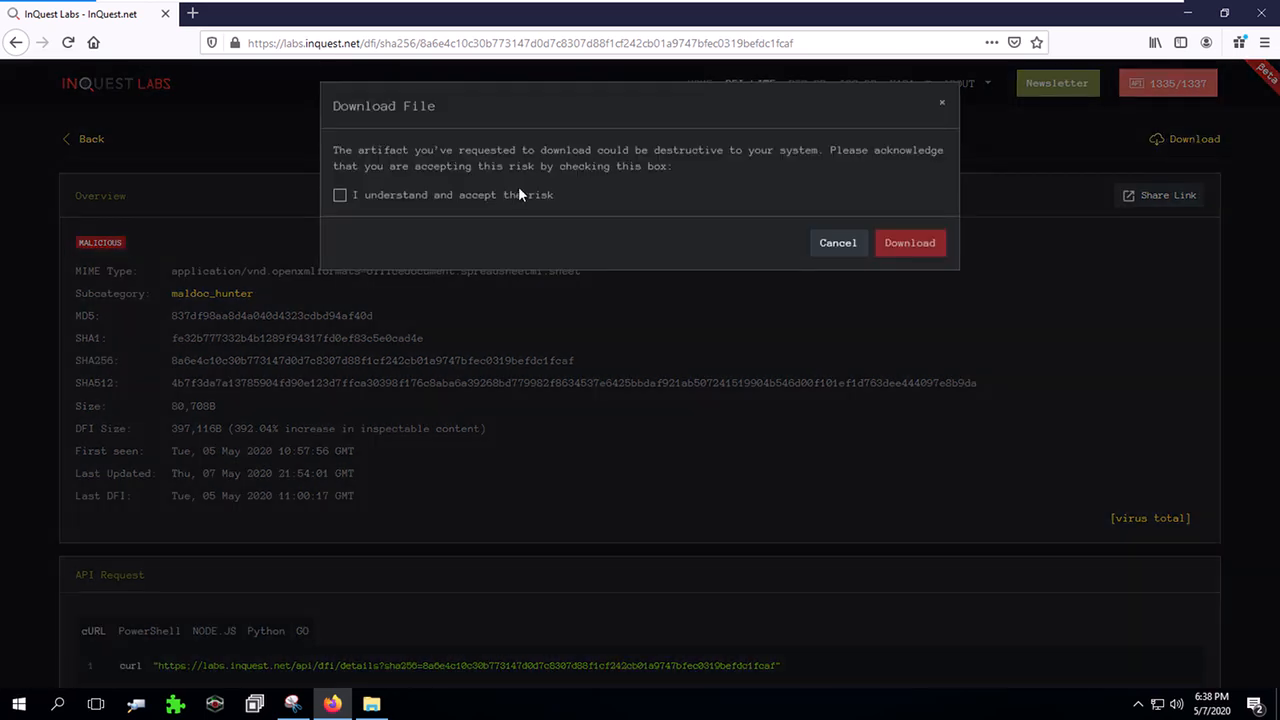
pyautogui.click(518, 190)
pyautogui.click(888, 250)
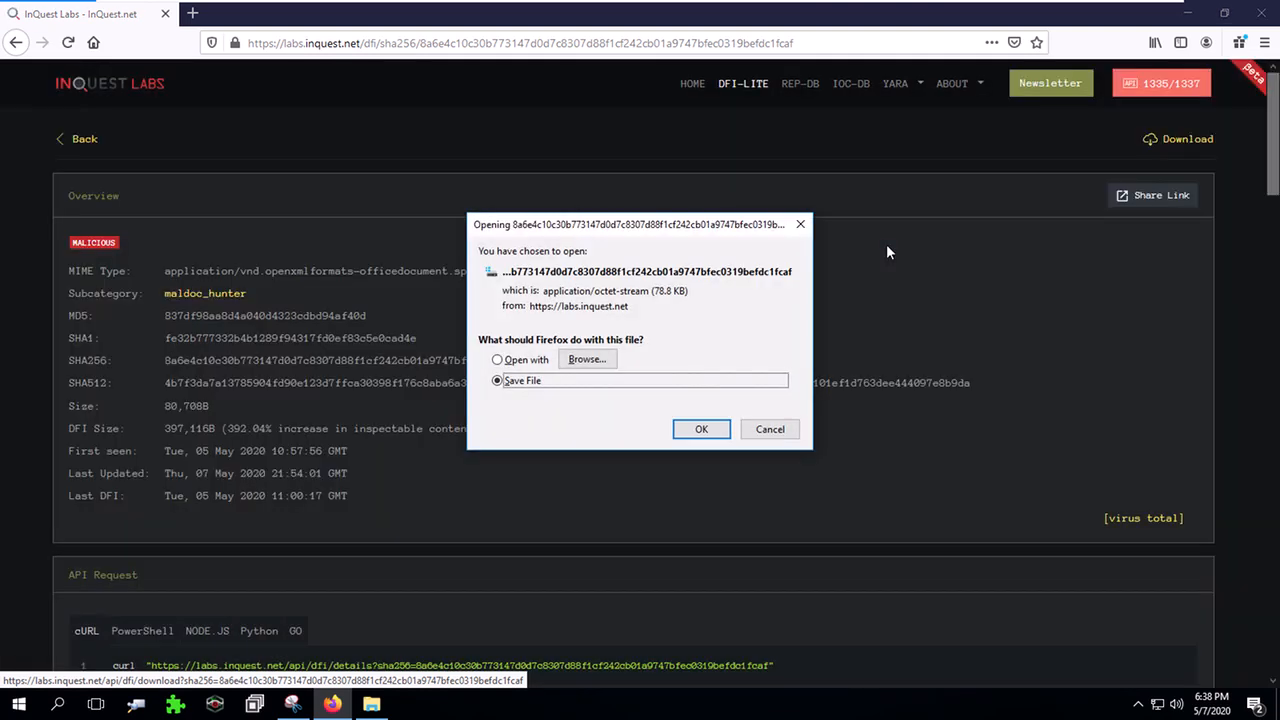
pyautogui.click(700, 429)
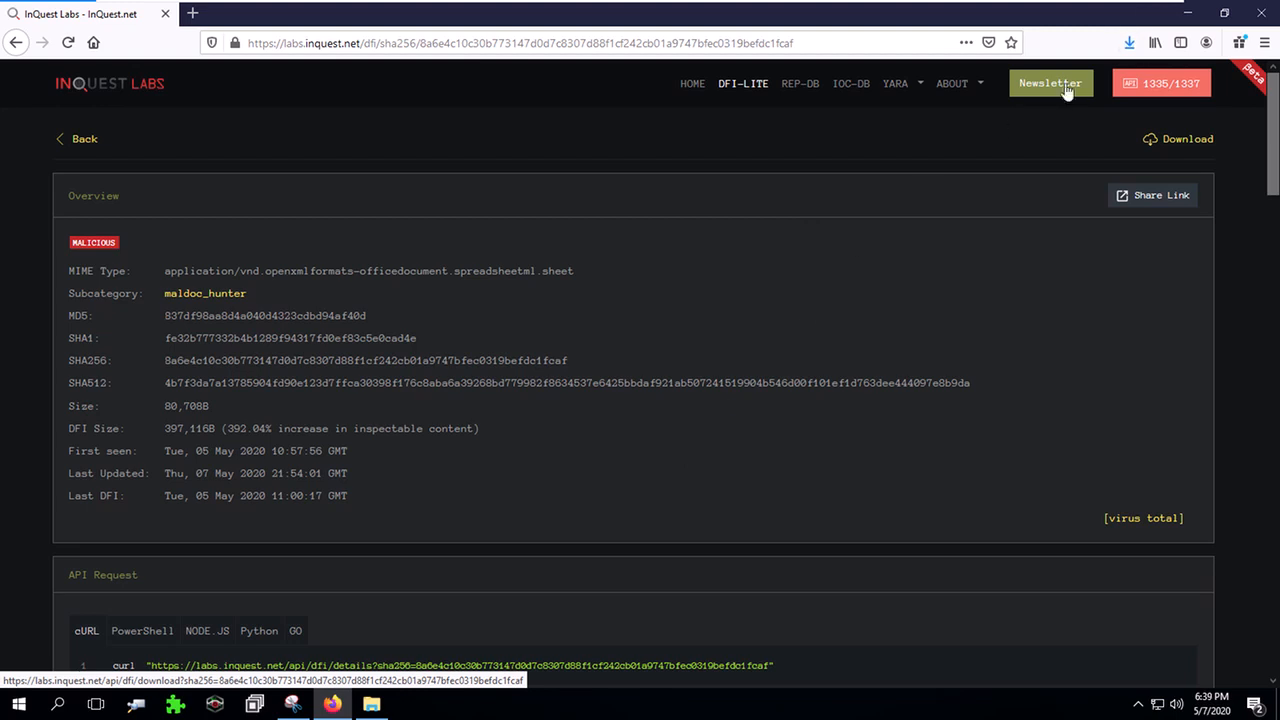
# - Show the downloaded sample in its folder and append the .xlsm extension to its file name
pyautogui.click(1131, 43)
pyautogui.click(1122, 84)
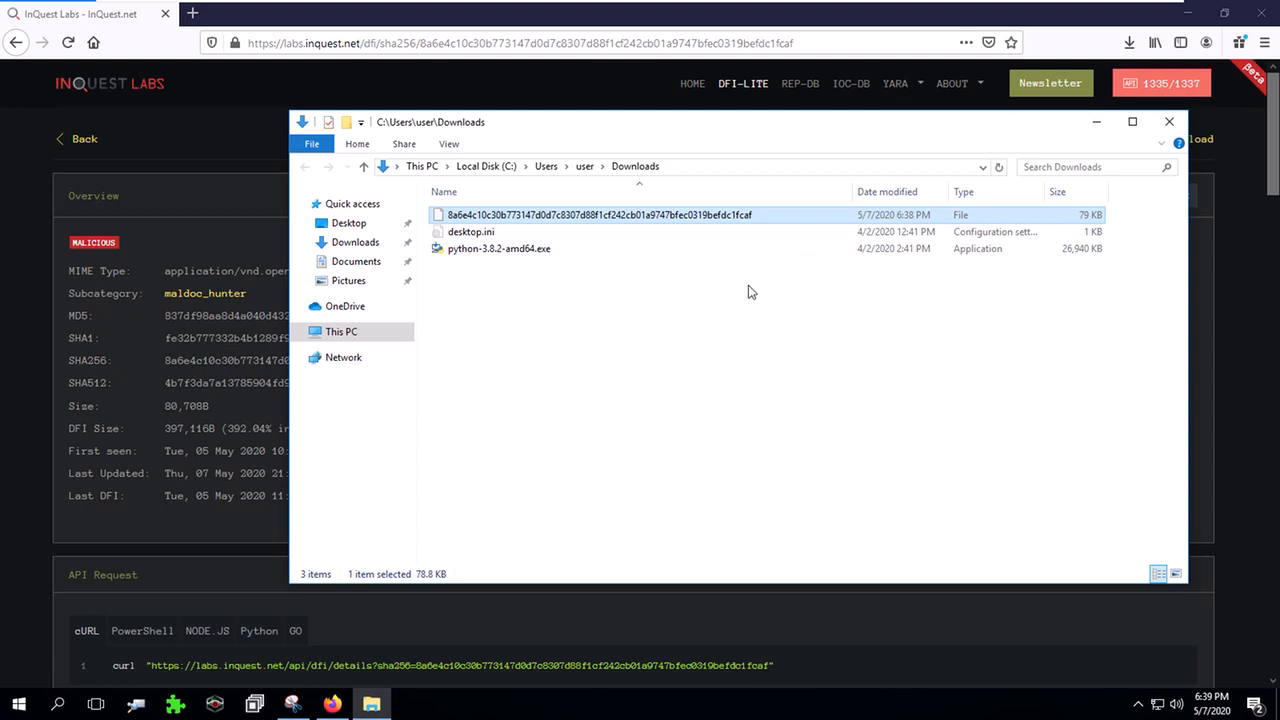
pyautogui.click(752, 221)
pyautogui.click(761, 217)
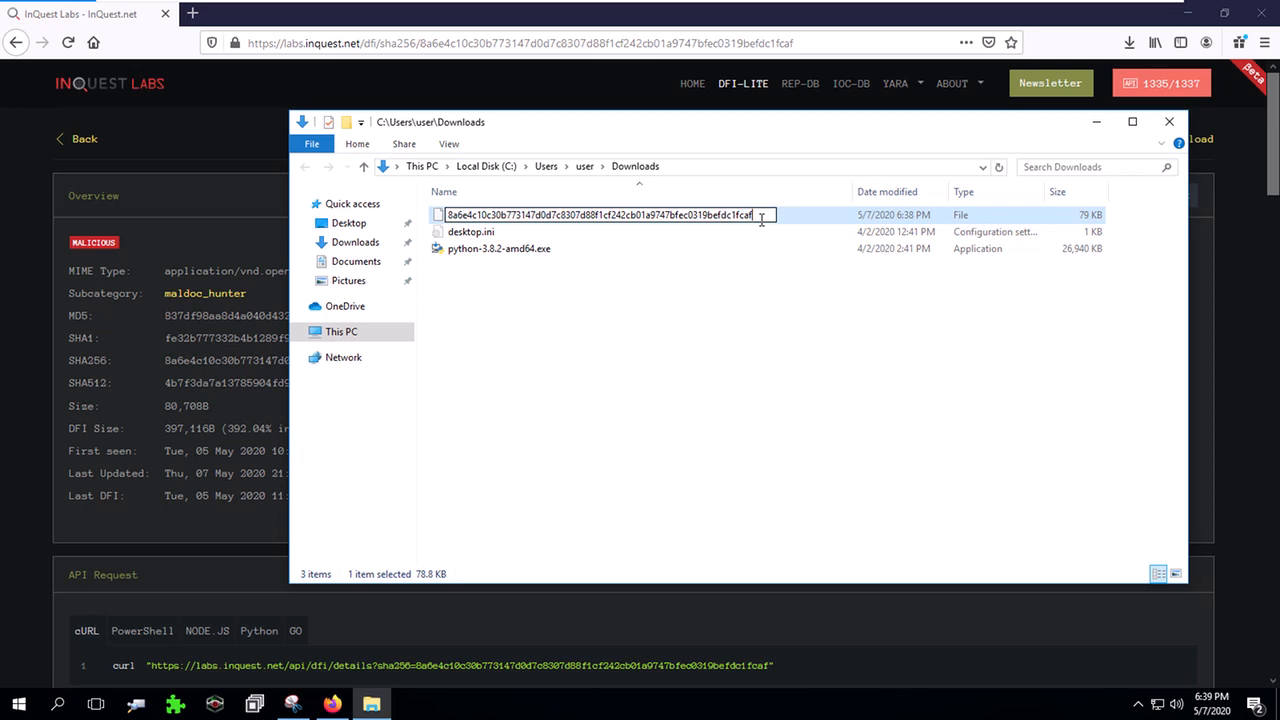
pyautogui.write('.xlsm')
pyautogui.press('Return')
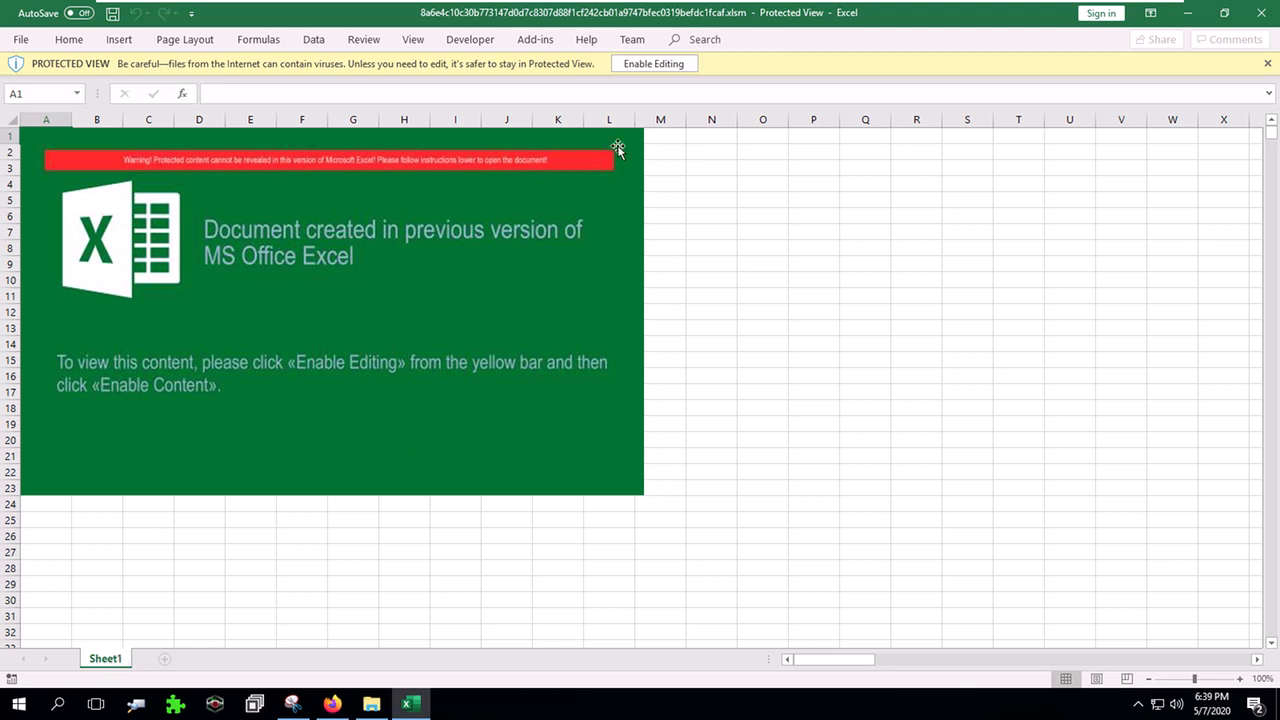
# - Enable editing in the .xlsm sample workbook and check whether it has hidden sheets that can be unhidden
pyautogui.click(633, 66)
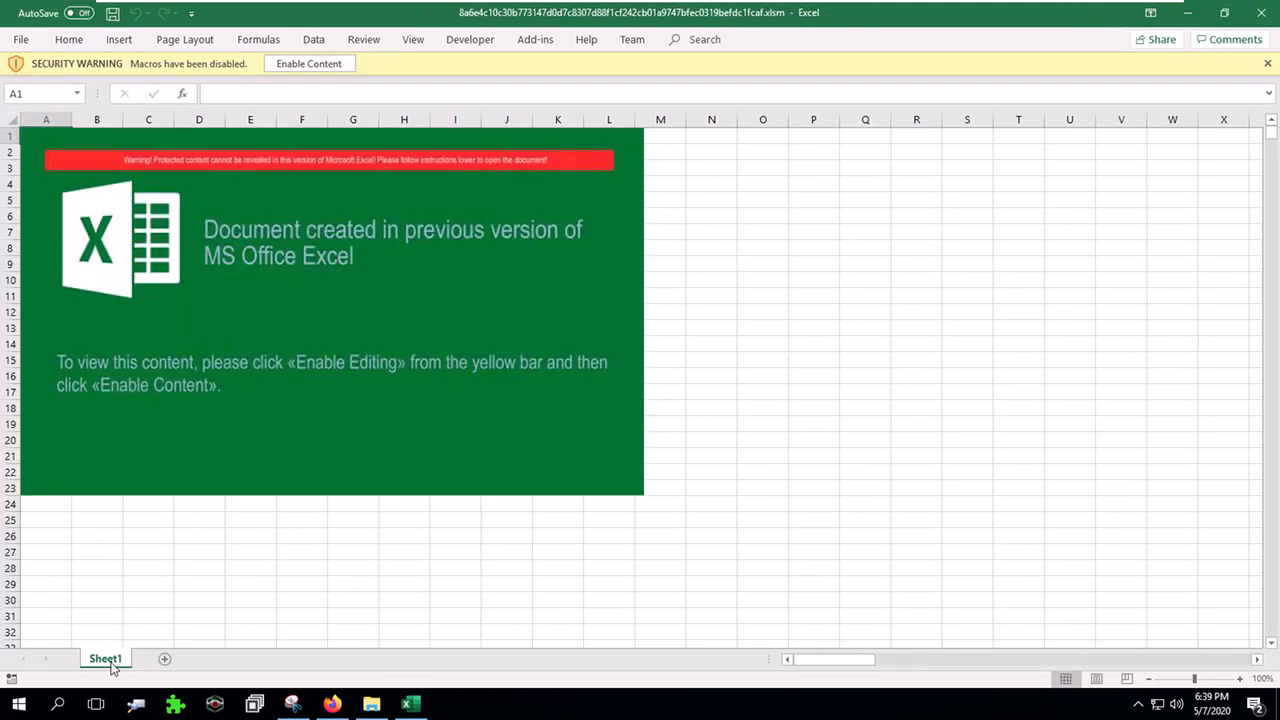
pyautogui.rightClick(108, 664)
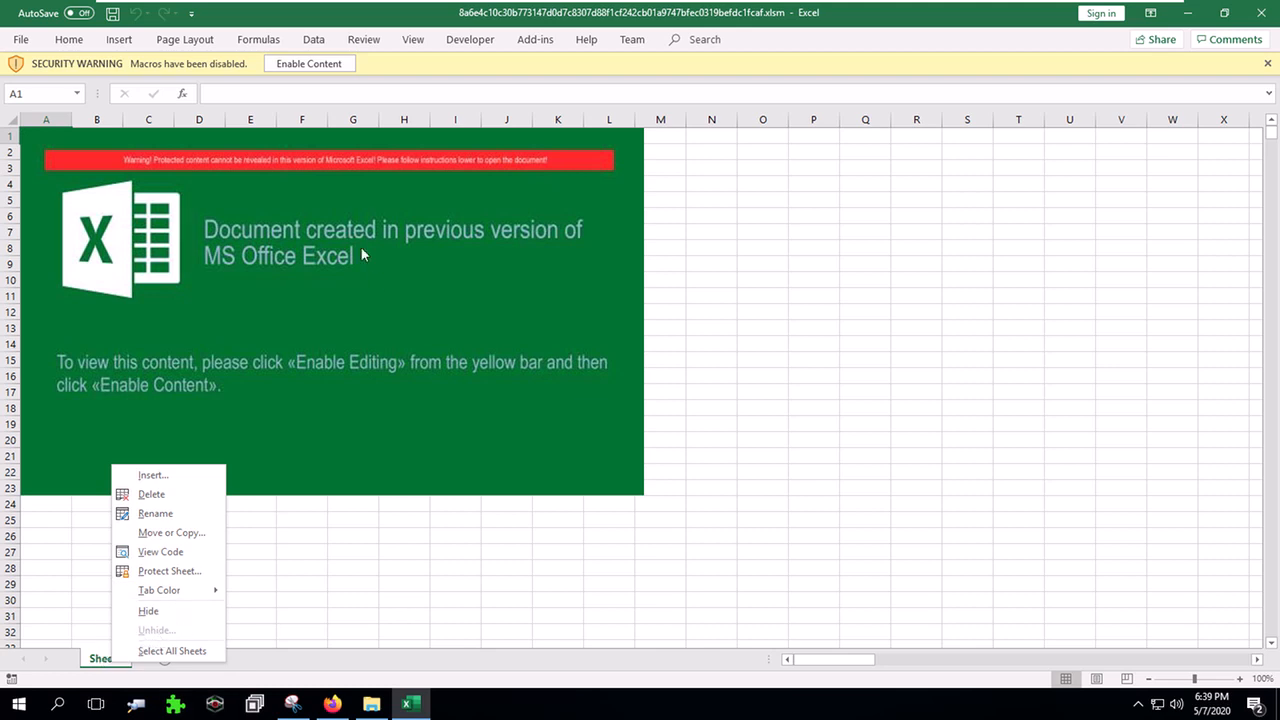
# - Check the workbook's defined names in the Name Manager, leaving macros disabled, and close the workbook
pyautogui.click(385, 43)
pyautogui.click(383, 42)
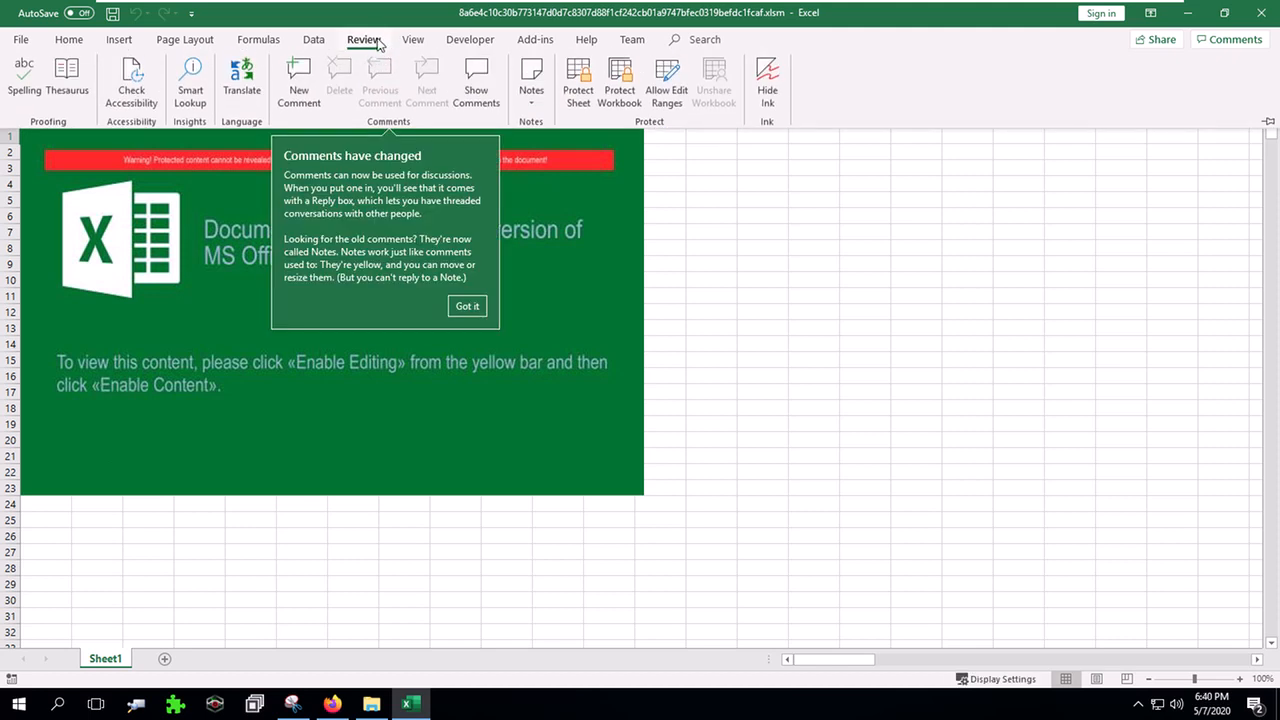
pyautogui.click(270, 38)
pyautogui.click(437, 68)
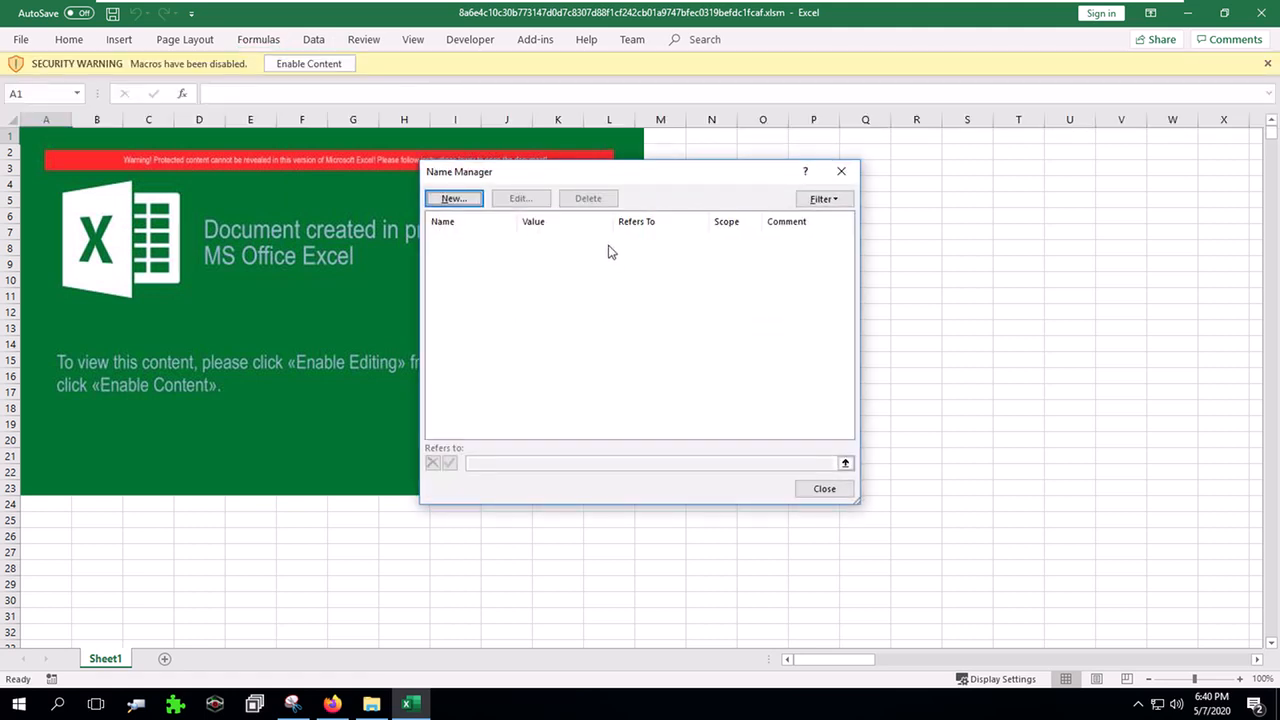
pyautogui.click(818, 488)
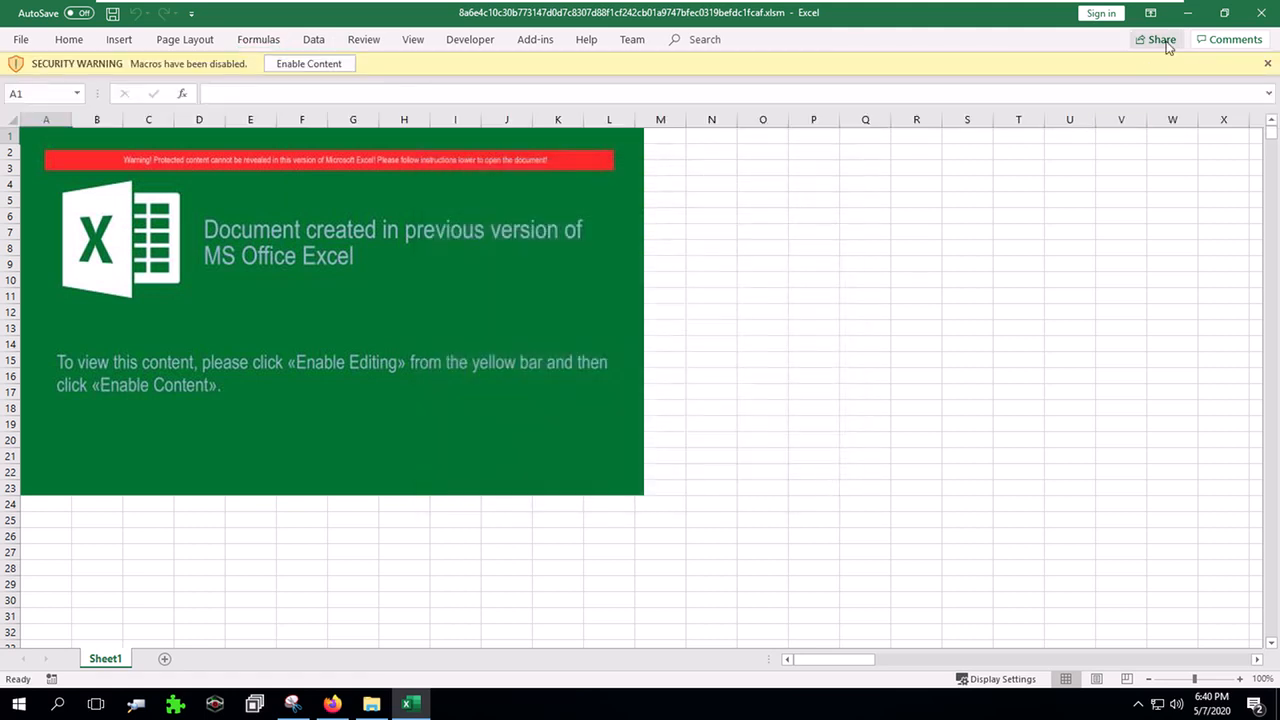
pyautogui.click(1261, 12)
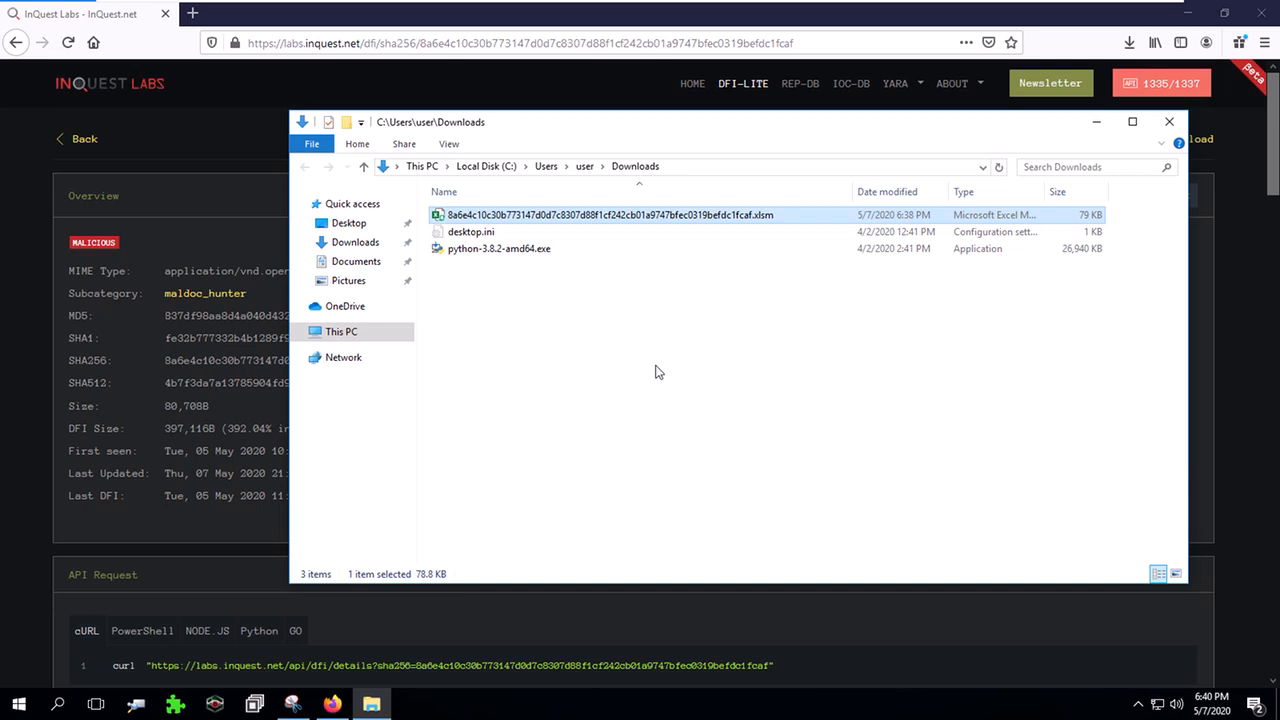
# - Load the .xlsm sample into Hexinator, inspect the header bytes at the start of the file, and quit Hexinator
pyautogui.click(217, 706)
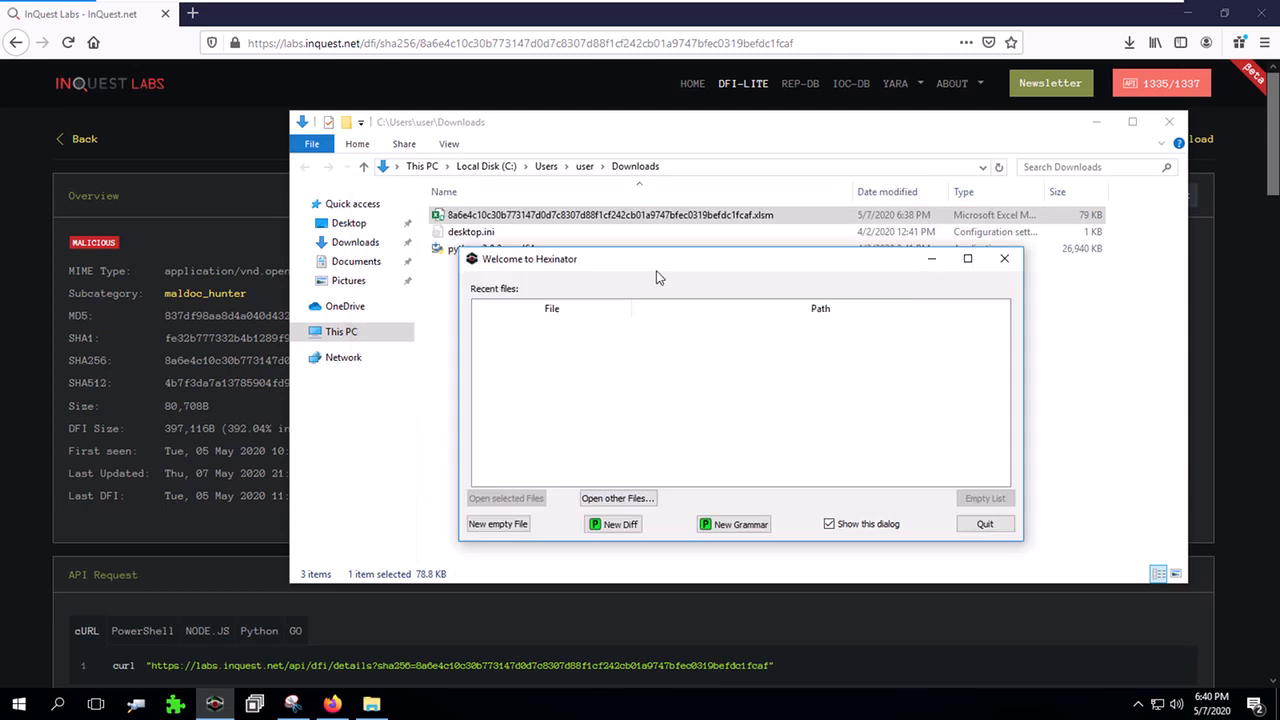
pyautogui.moveTo(585, 216); pyautogui.dragTo(698, 436)
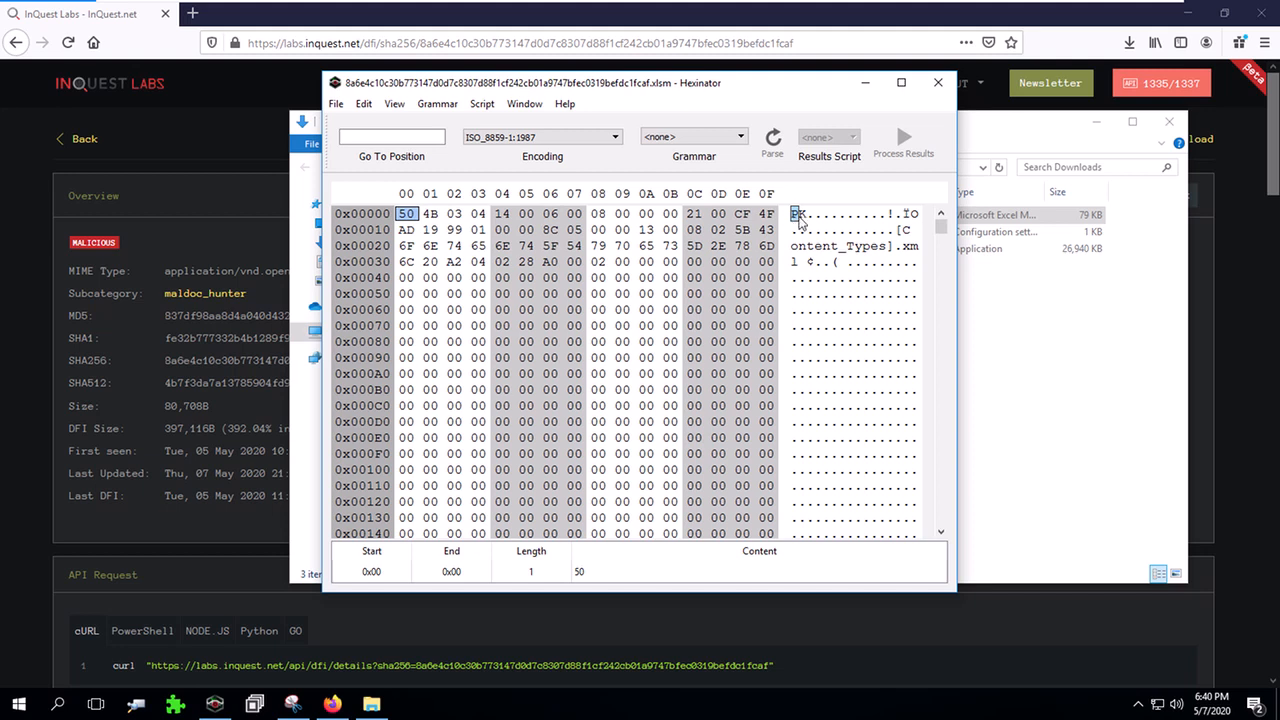
pyautogui.click(938, 86)
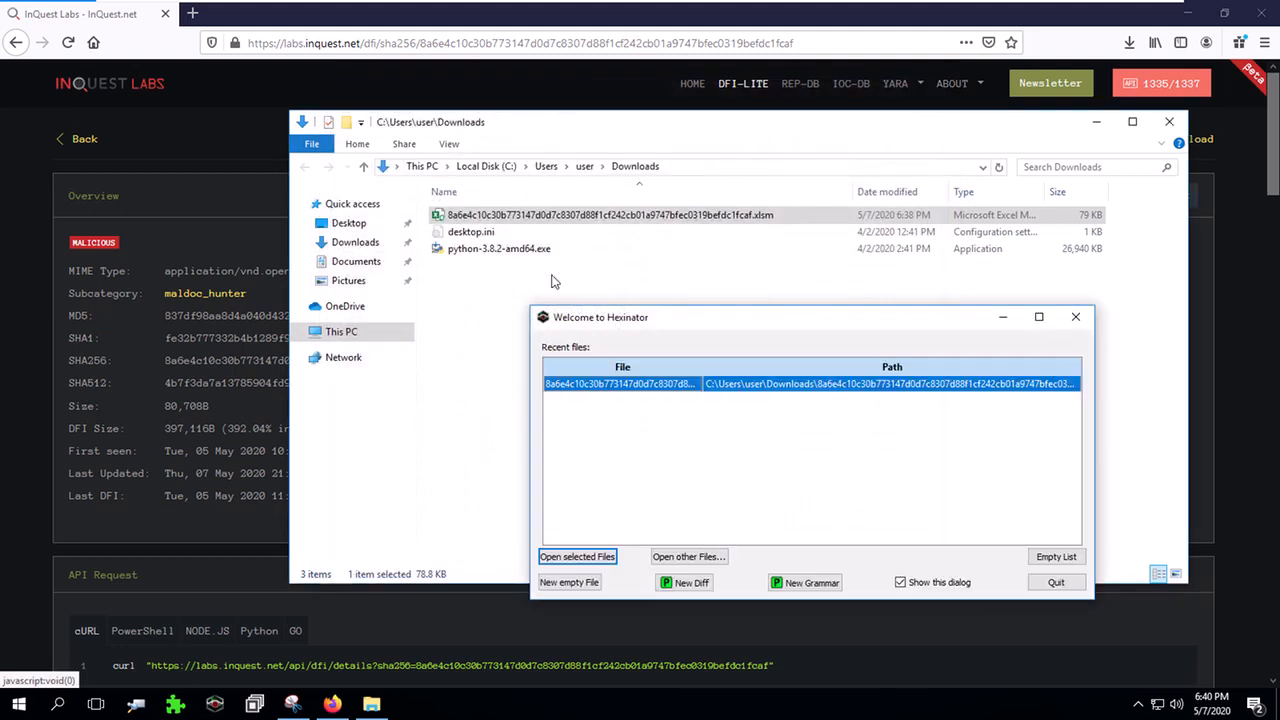
pyautogui.click(1043, 582)
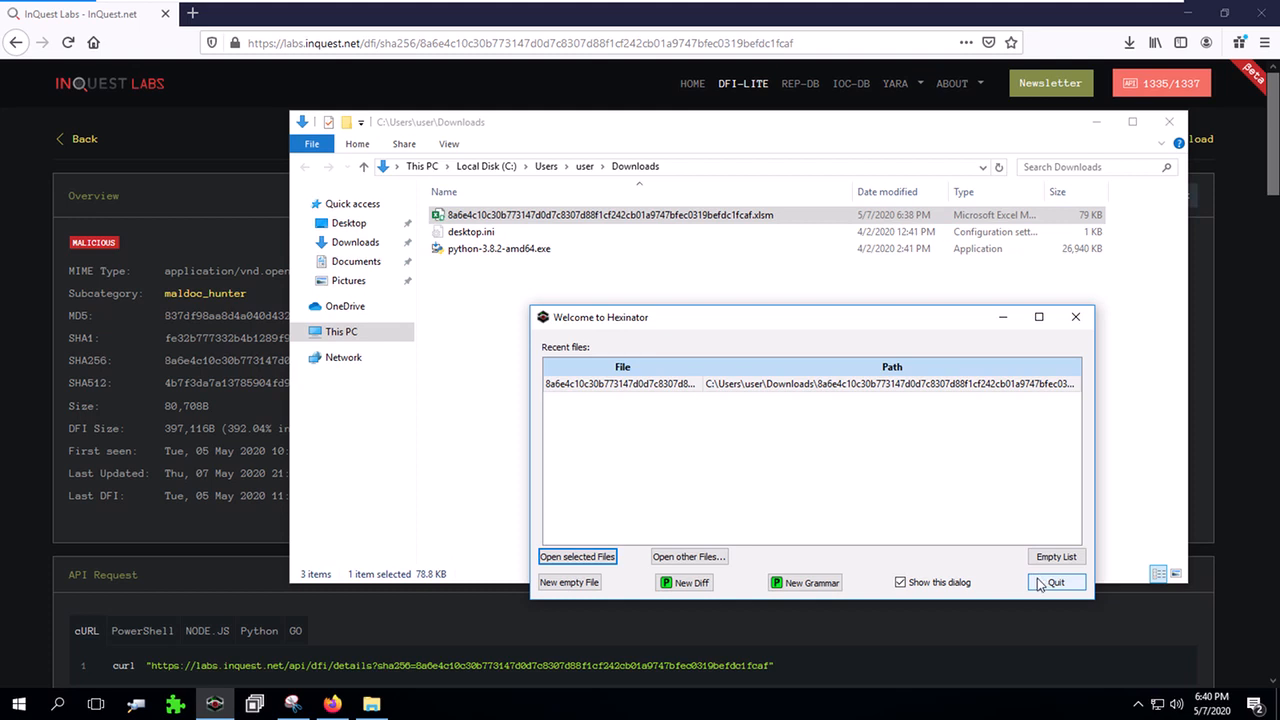
# - Extract the .xlsm sample with 7-Zip into a folder named after the file
pyautogui.rightClick(518, 215)
pyautogui.moveTo(548, 277)
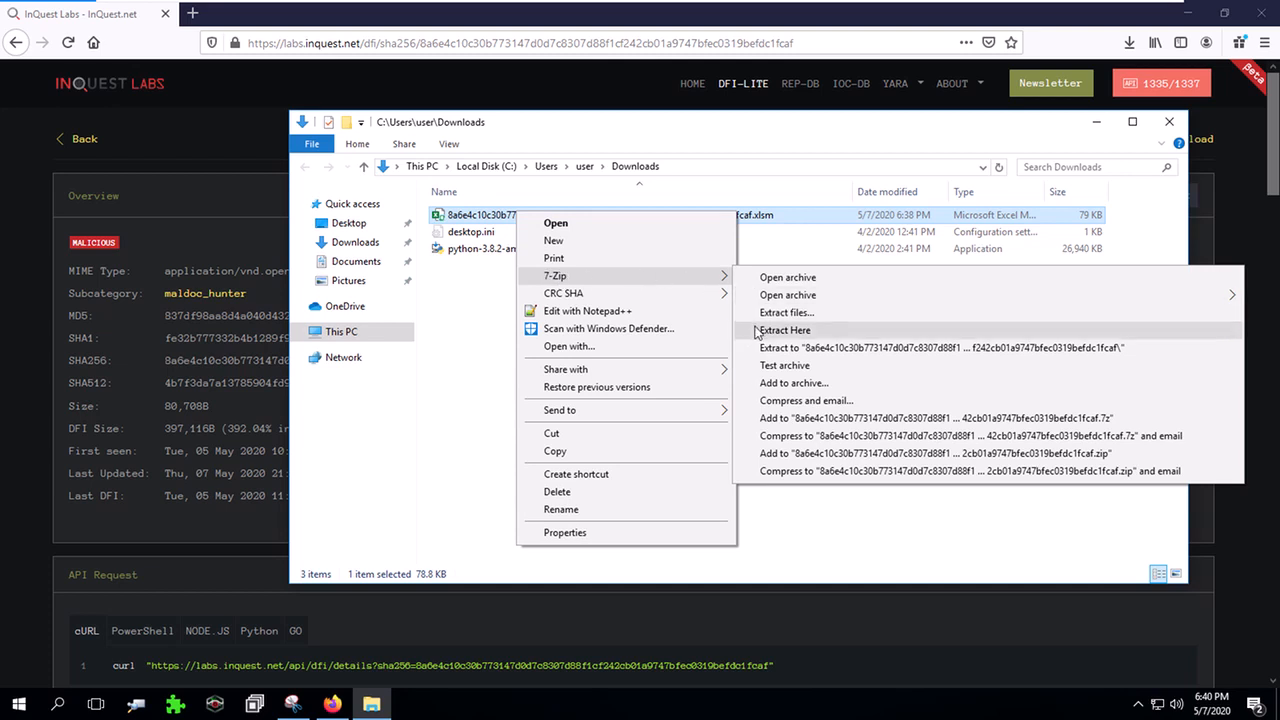
pyautogui.click(780, 348)
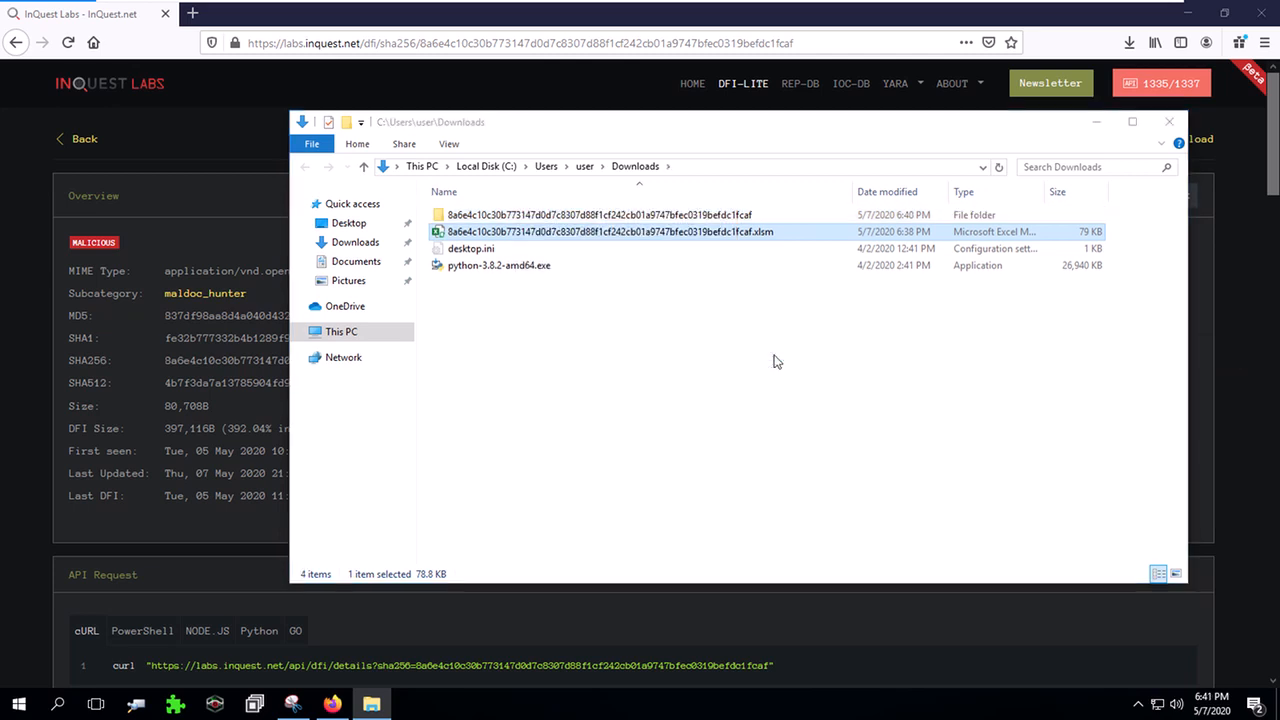
# - Browse the extracted sample folder down to xl\macrosheets to view its contents
pyautogui.click(655, 216)
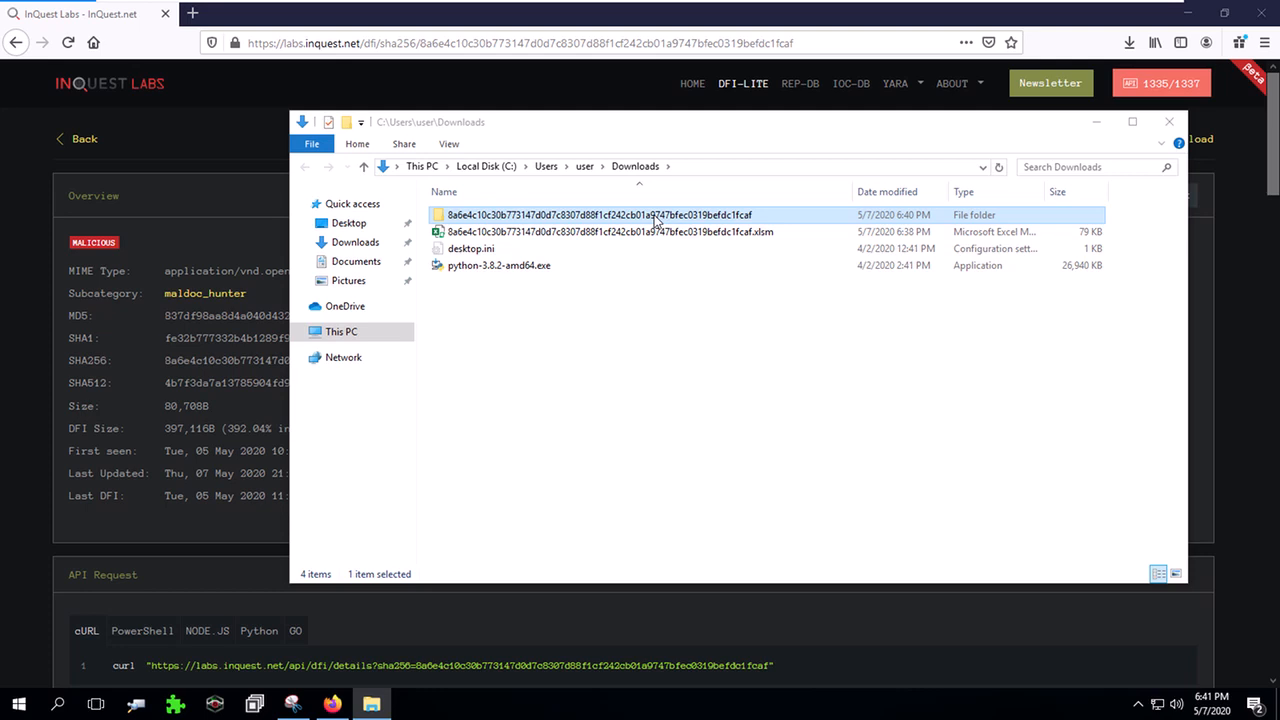
pyautogui.doubleClick(655, 217)
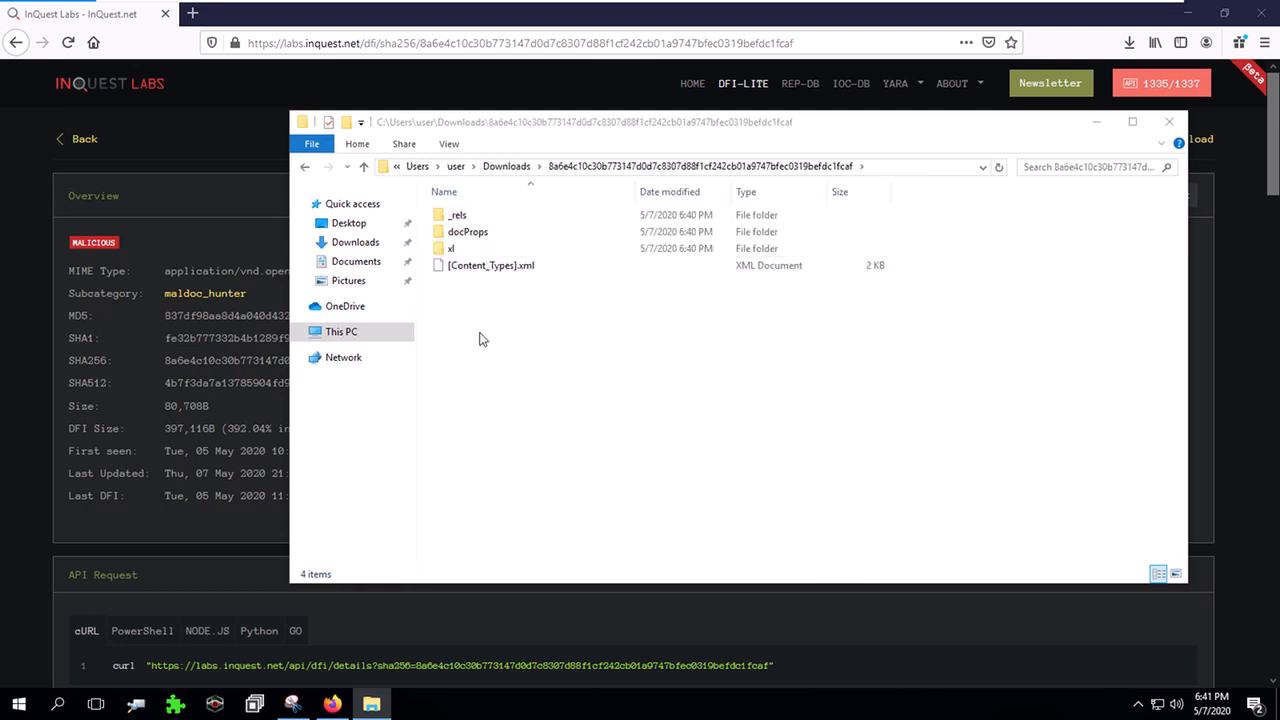
pyautogui.doubleClick(447, 250)
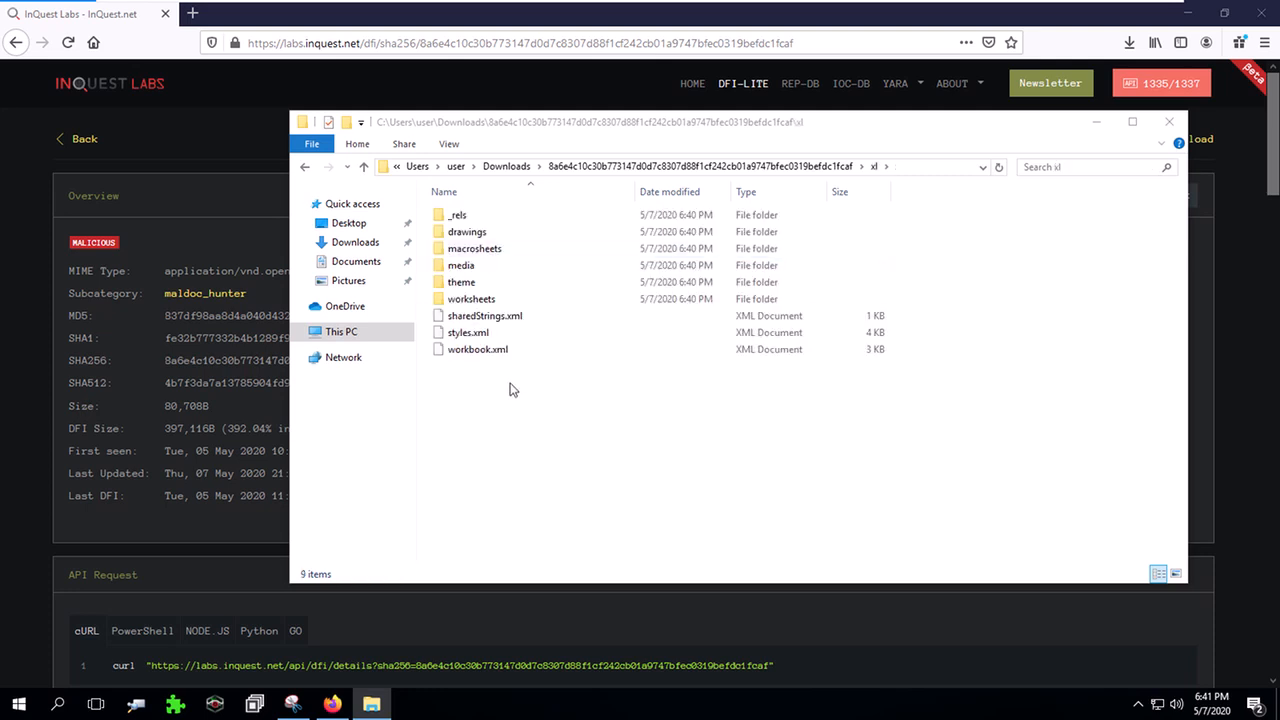
pyautogui.doubleClick(460, 251)
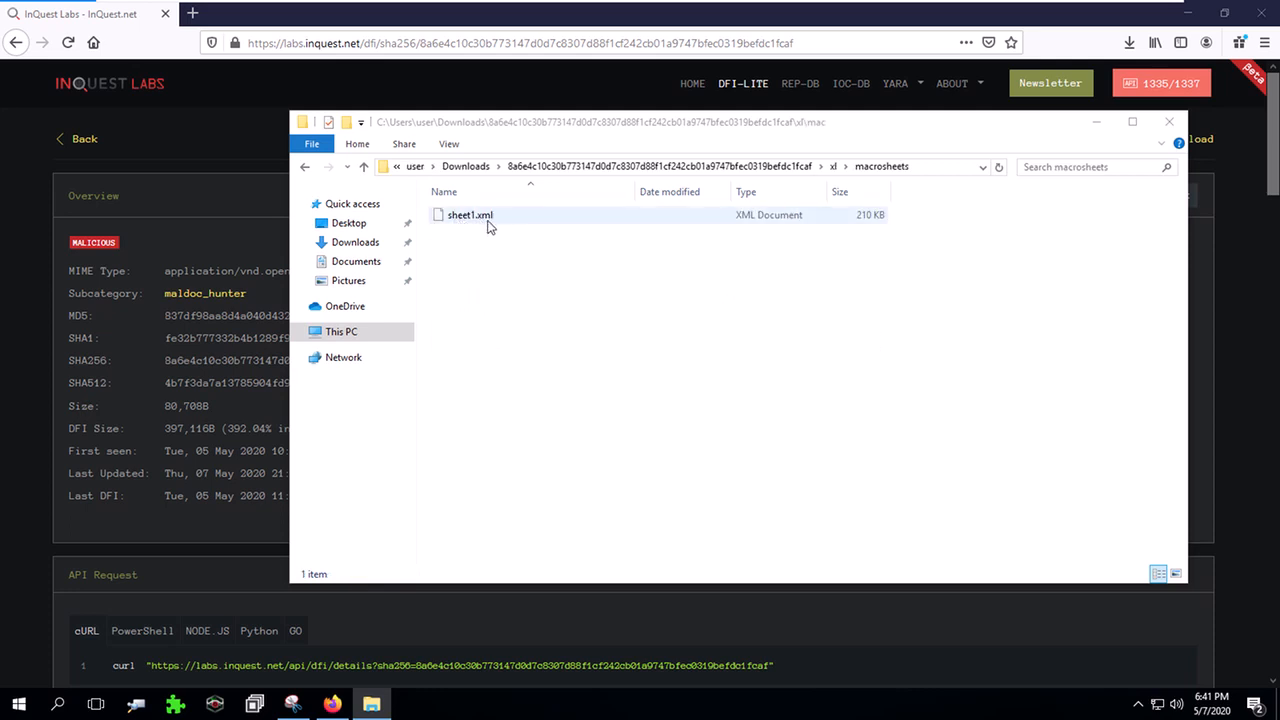
# - Return to the xl folder and open workbook.xml in Notepad++
pyautogui.press('BackSpace')
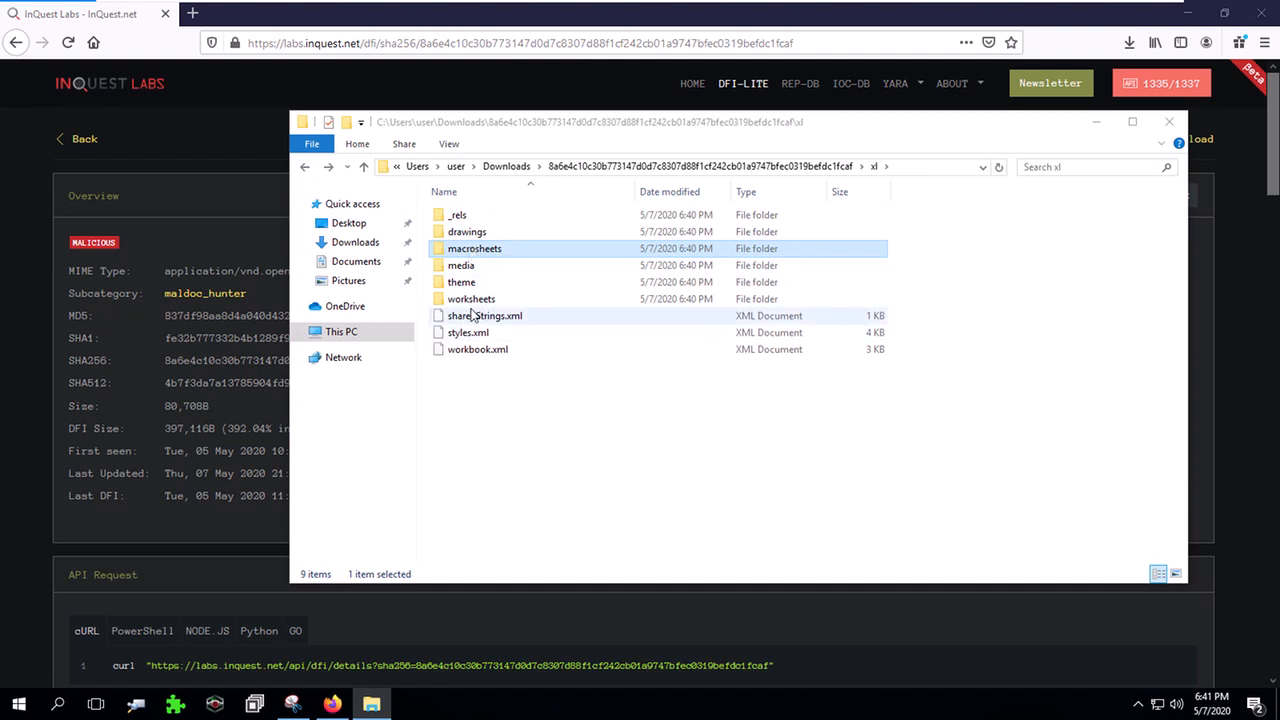
pyautogui.click(480, 352)
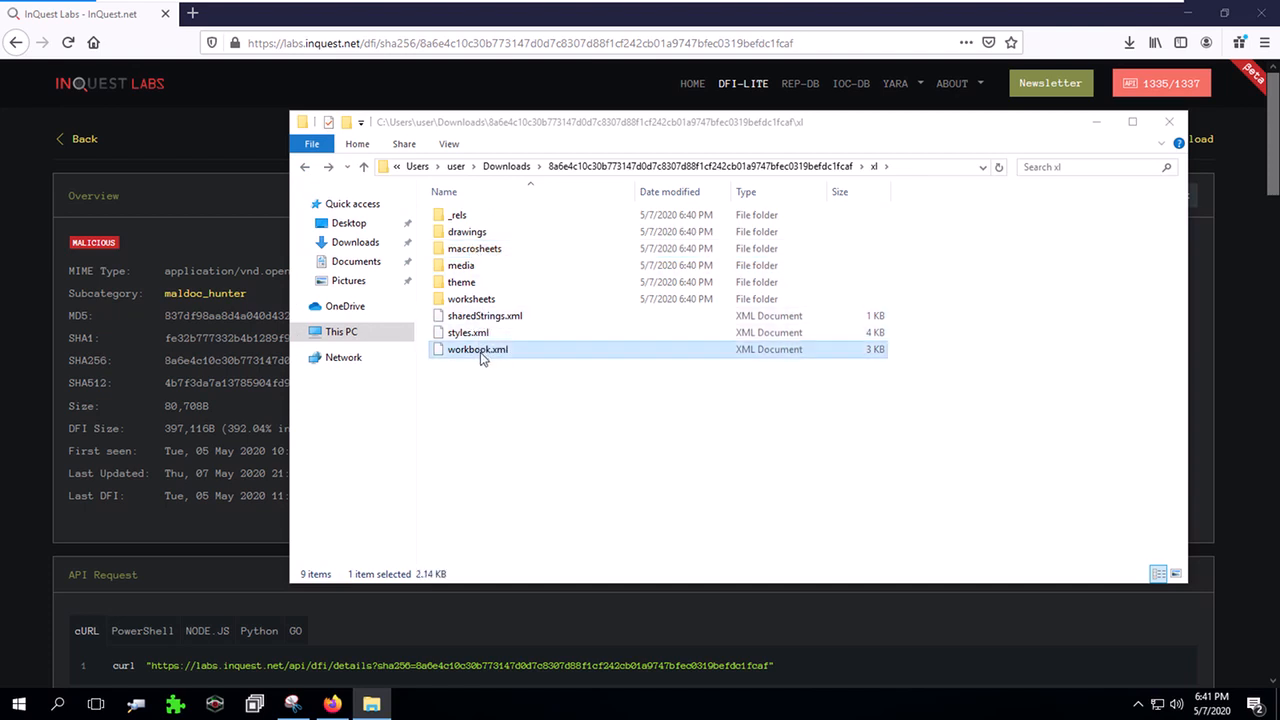
pyautogui.rightClick(480, 352)
pyautogui.click(513, 431)
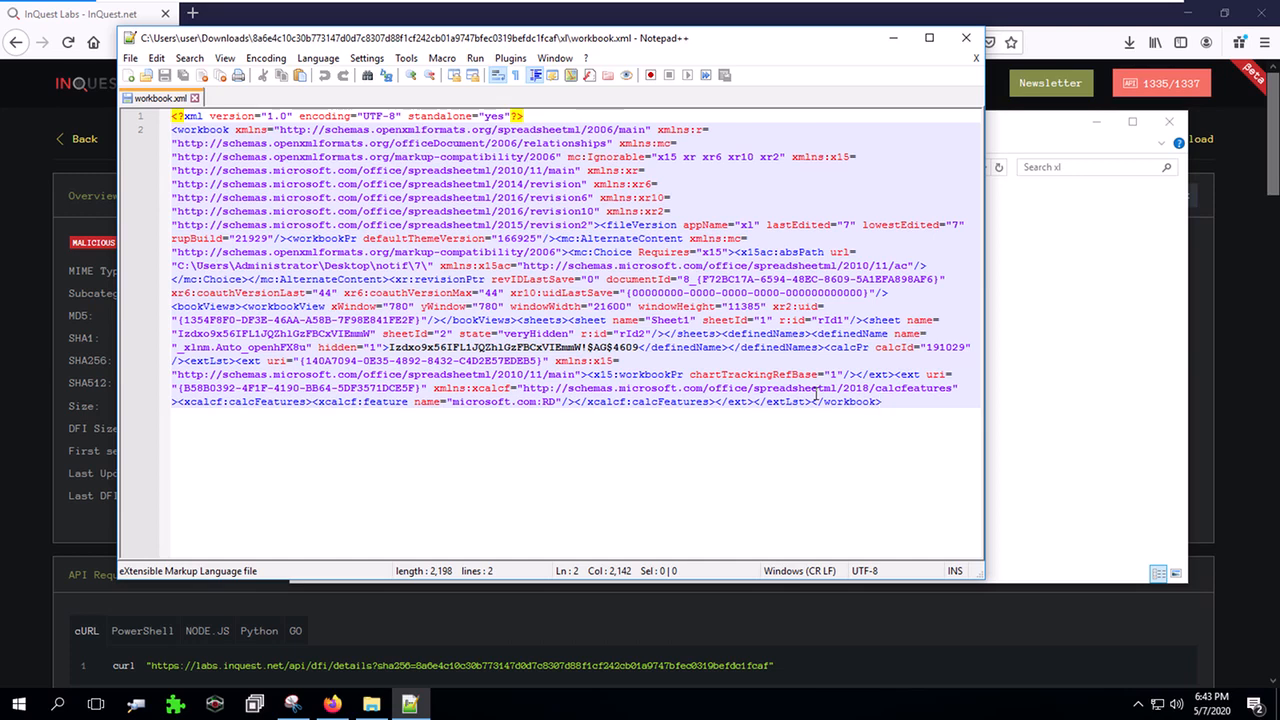
# - Examine the definedName entry in workbook.xml, highlighting its _xlnm.Auto_open prefix and the cell reference it points to
pyautogui.doubleClick(829, 336)
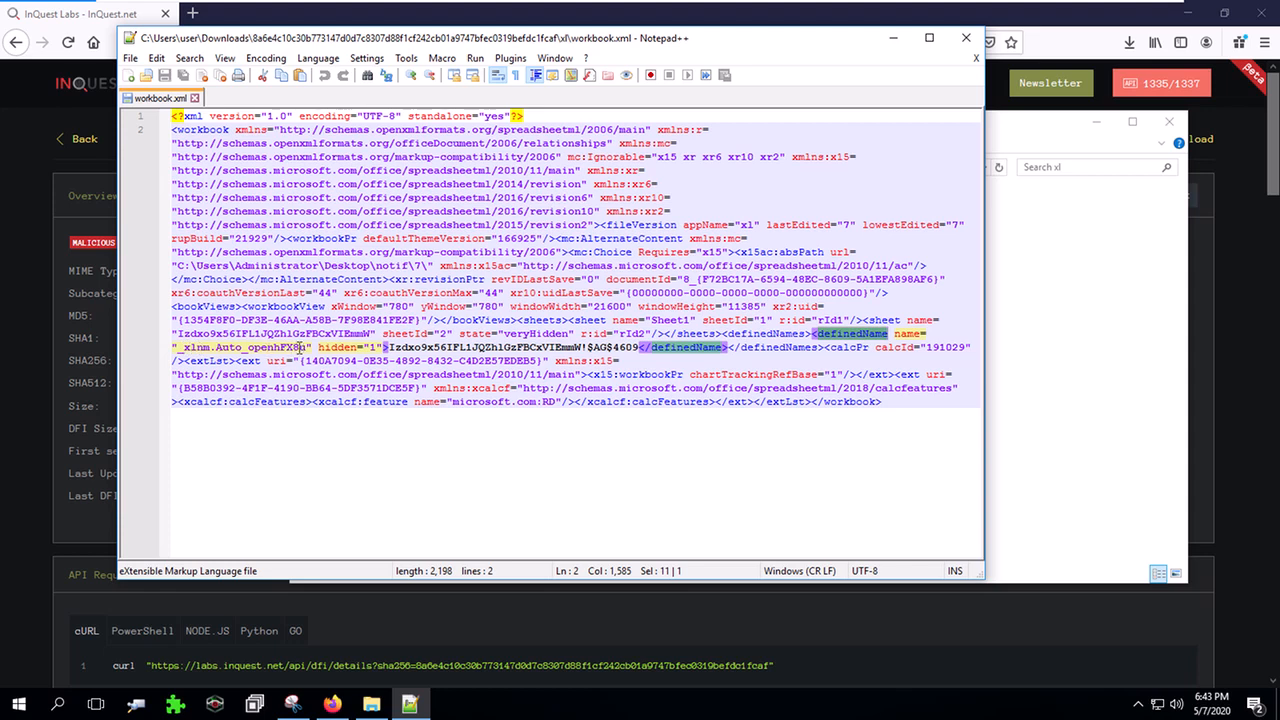
pyautogui.click(433, 347)
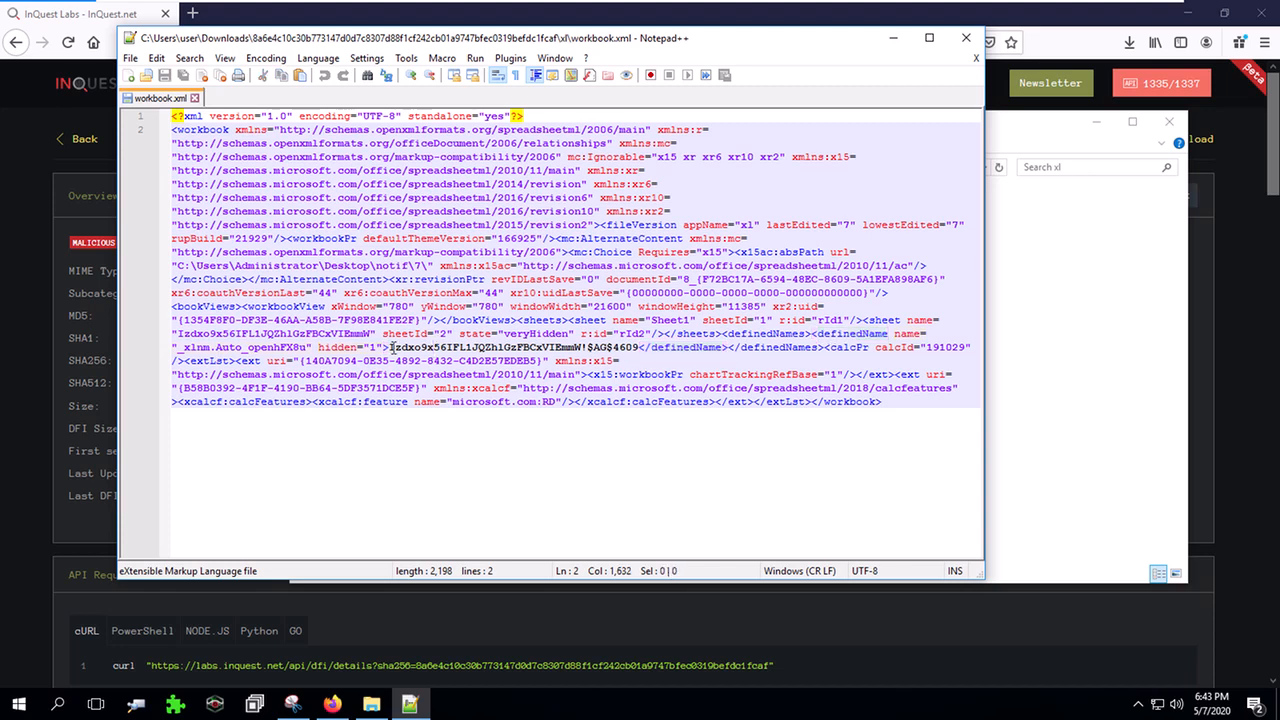
pyautogui.moveTo(388, 347); pyautogui.dragTo(636, 354)
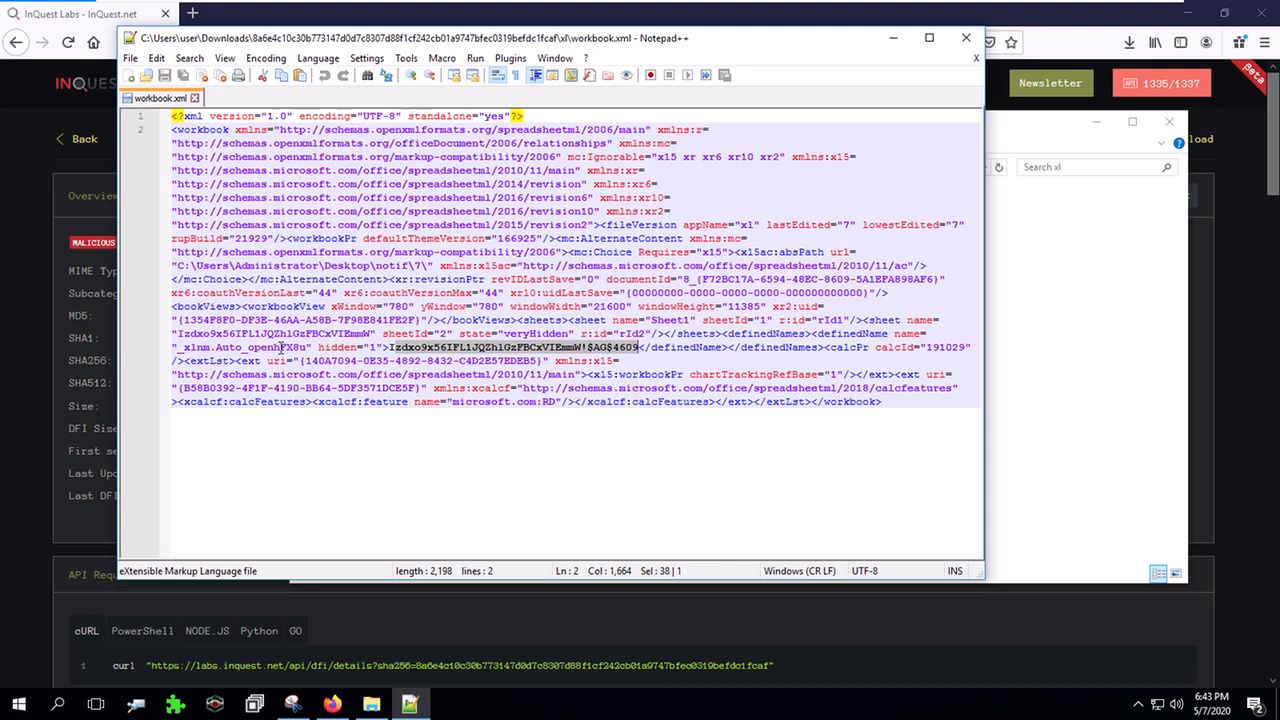
pyautogui.moveTo(388, 347); pyautogui.dragTo(637, 355)
pyautogui.moveTo(274, 345); pyautogui.dragTo(177, 346)
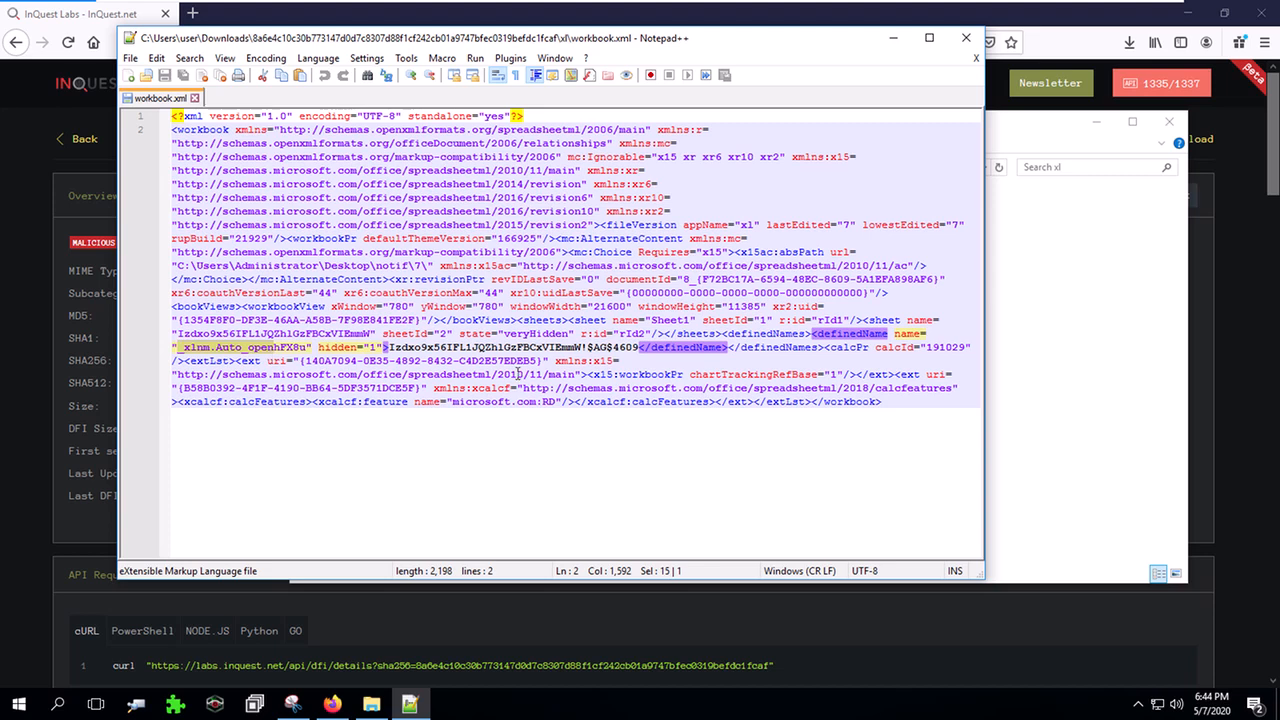
pyautogui.moveTo(388, 347); pyautogui.dragTo(640, 350)
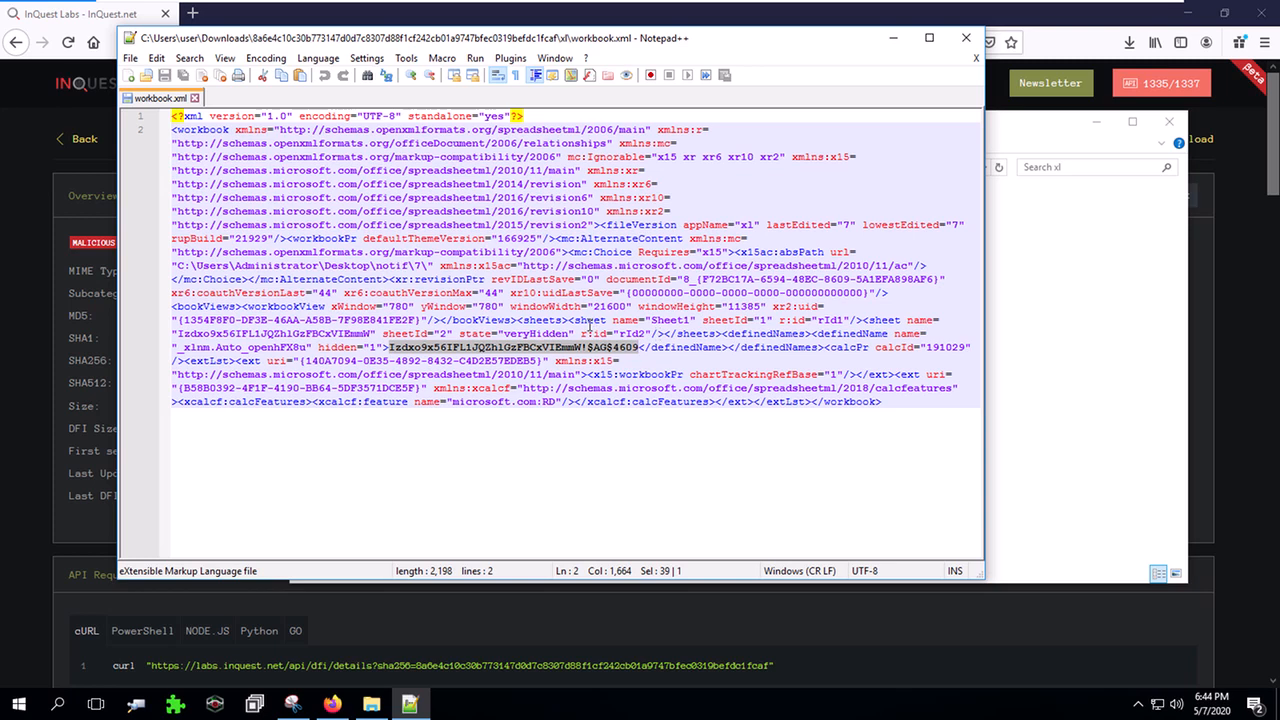
# - Examine the sheets element in workbook.xml, highlighting the Sheet1 entry and the veryHidden sheet entry
pyautogui.doubleClick(556, 321)
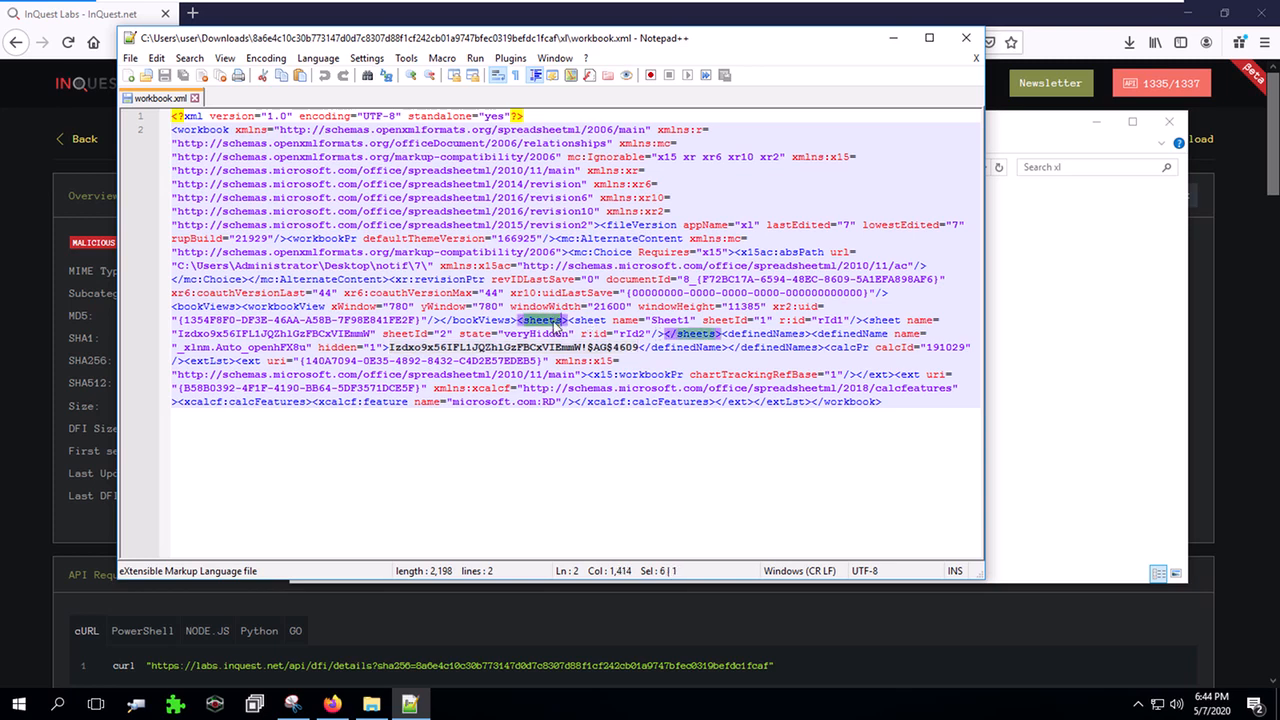
pyautogui.doubleClick(589, 320)
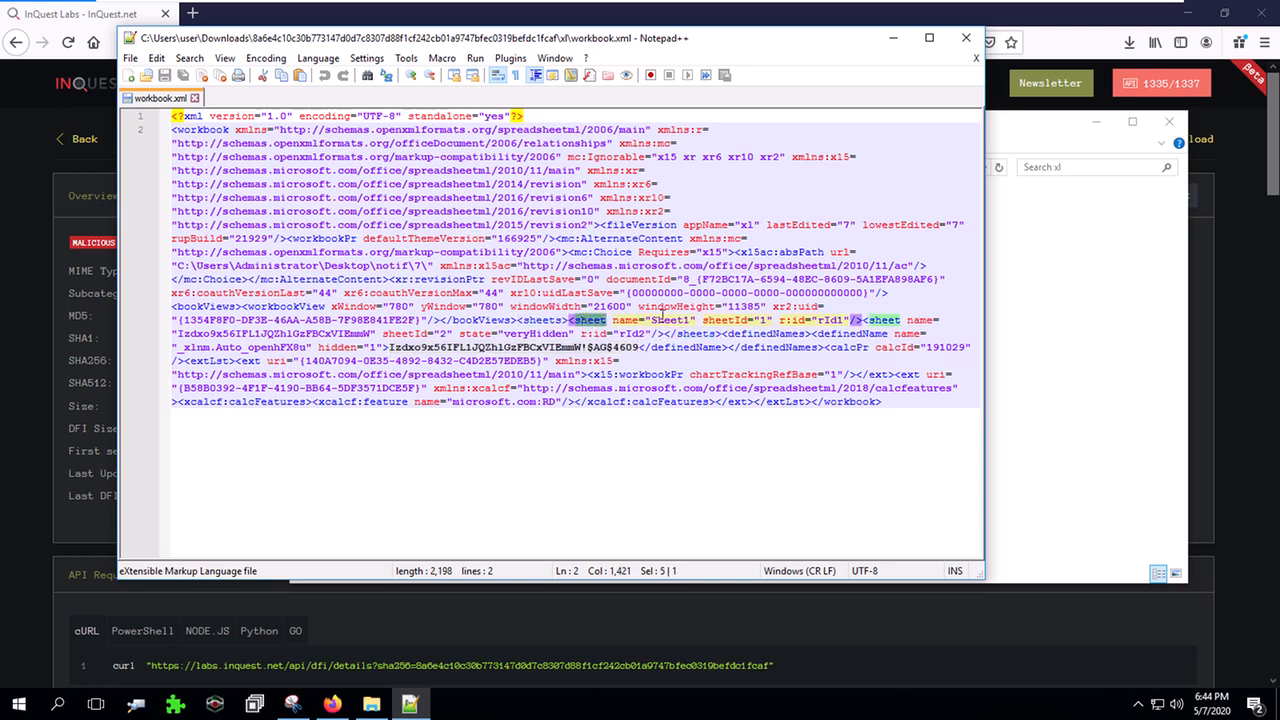
pyautogui.click(885, 321)
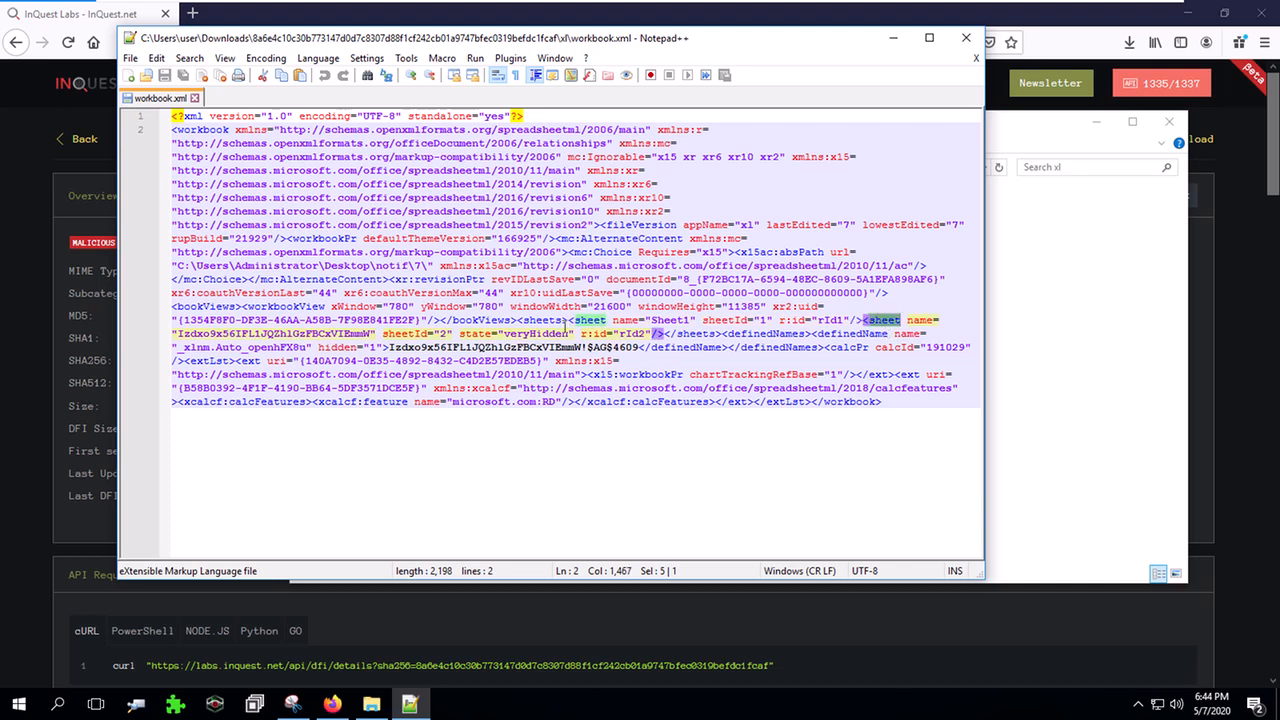
# - Delete the state="veryHidden" attribute from the second sheet entry in workbook.xml
pyautogui.click(582, 328)
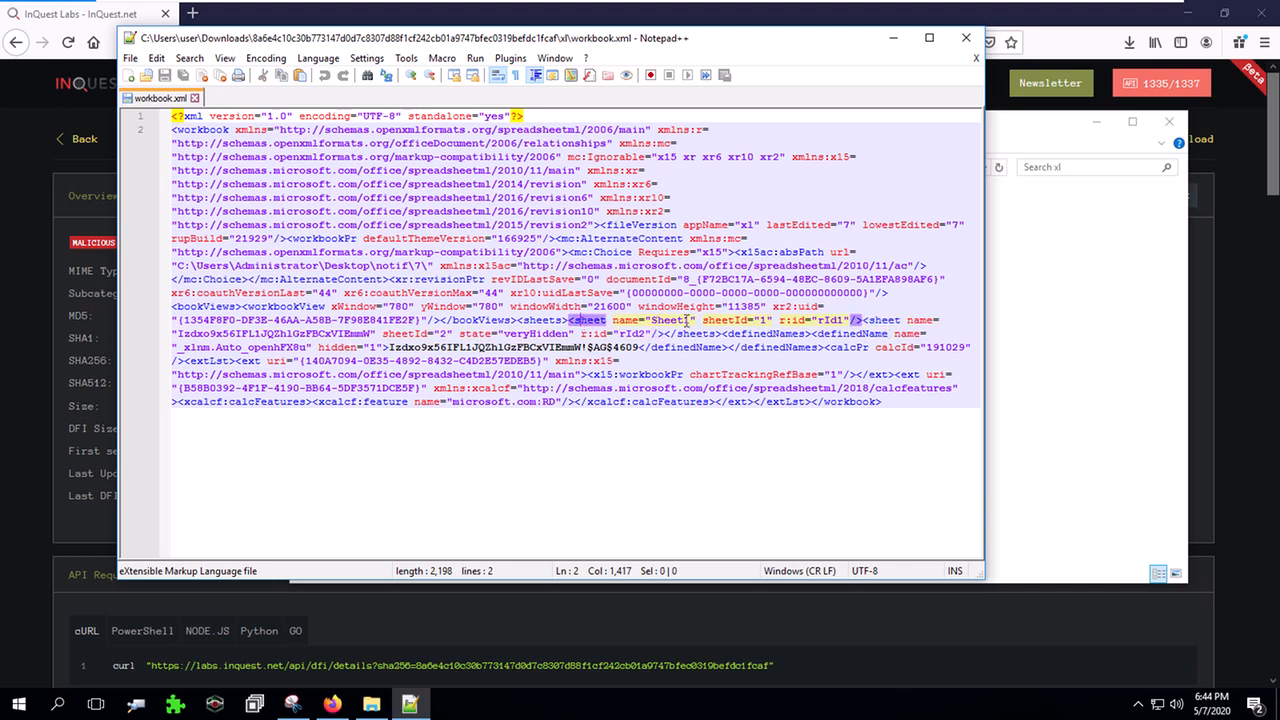
pyautogui.doubleClick(880, 322)
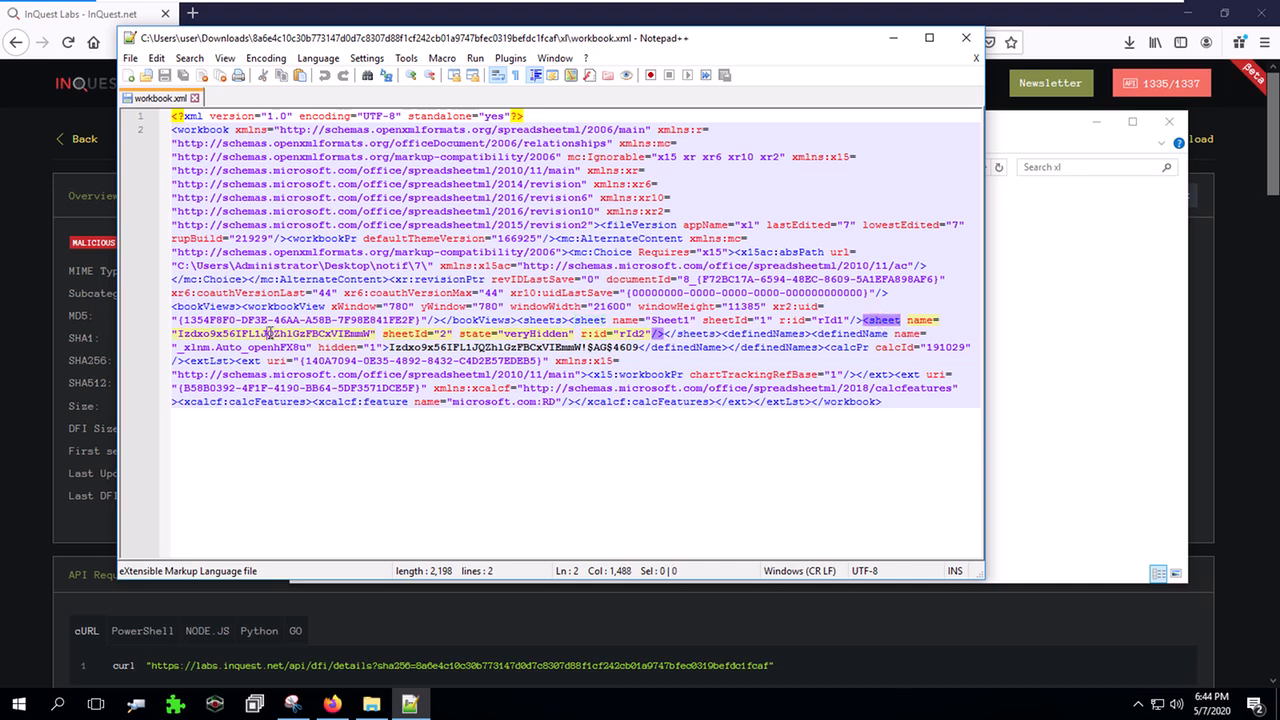
pyautogui.doubleClick(271, 334)
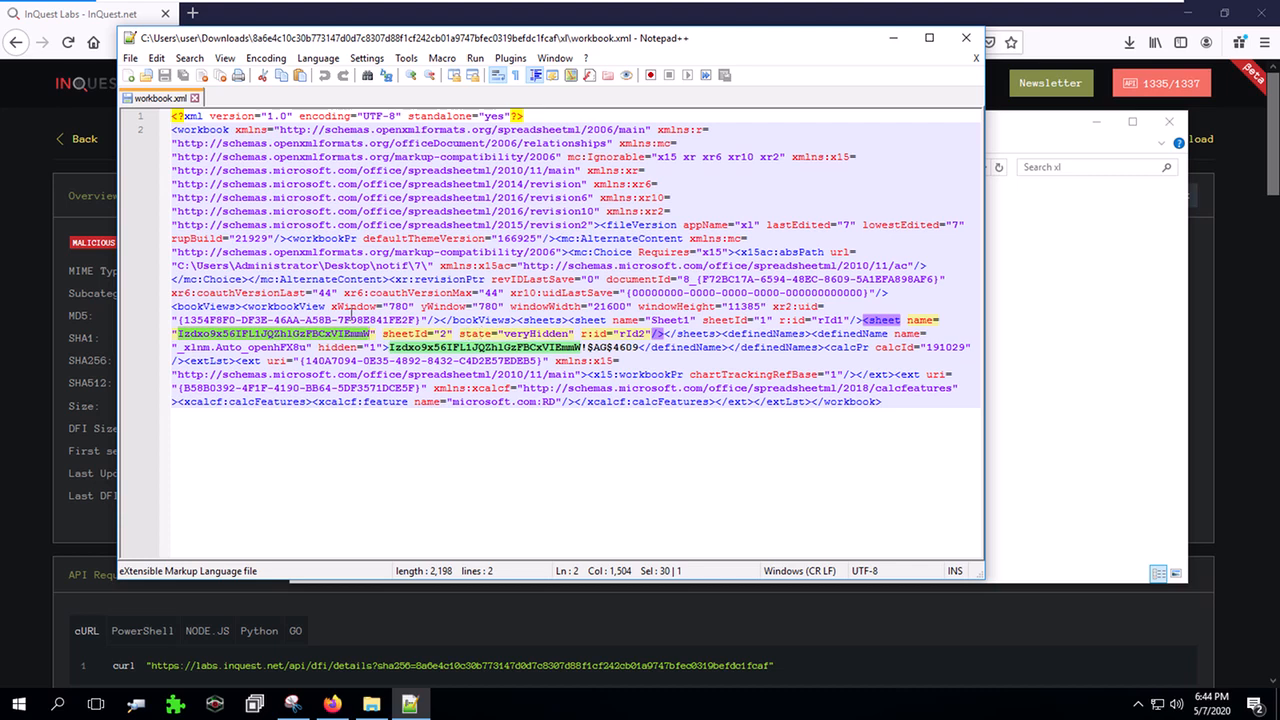
pyautogui.doubleClick(485, 334)
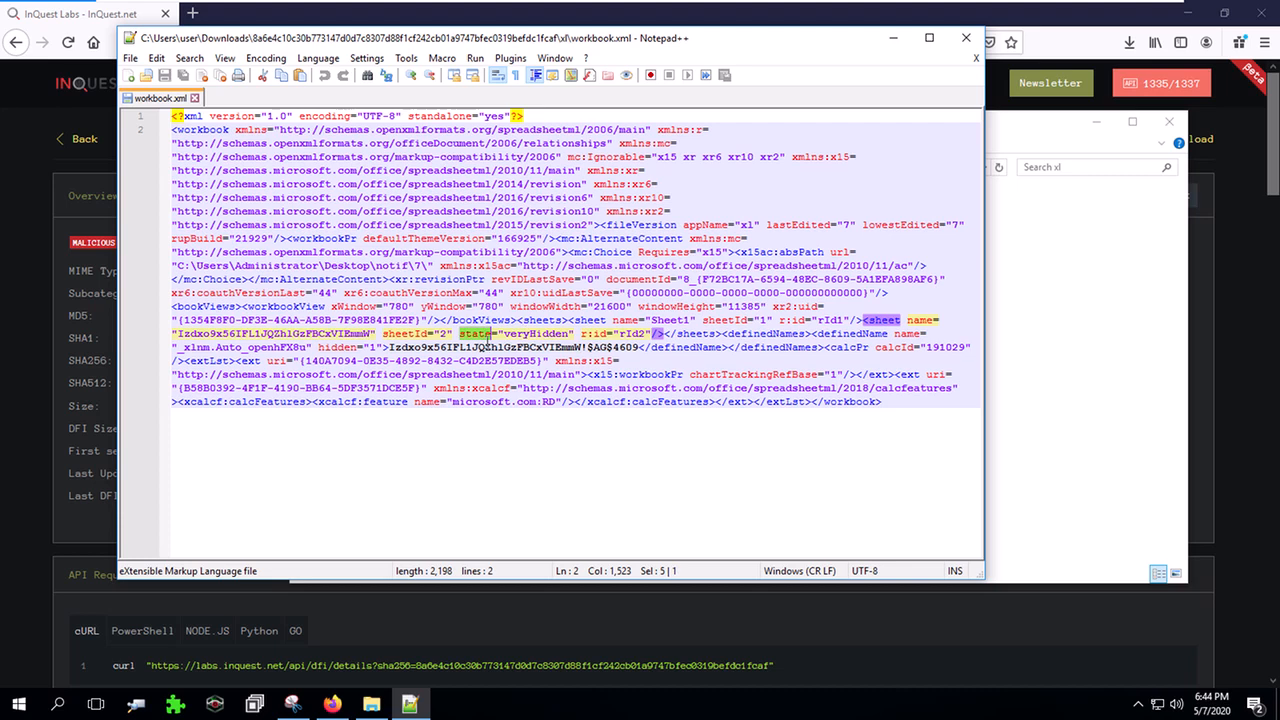
pyautogui.click(458, 334)
pyautogui.moveTo(460, 334); pyautogui.dragTo(576, 334)
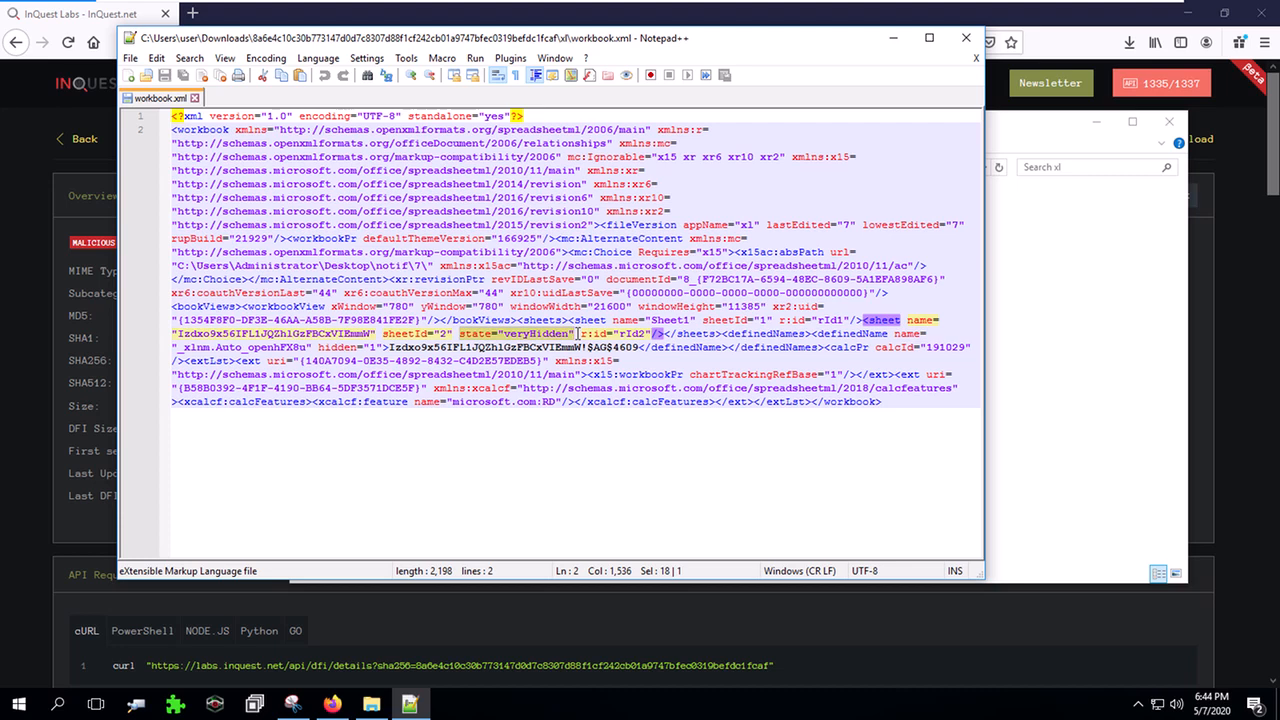
pyautogui.press('Delete')
pyautogui.press('BackSpace')
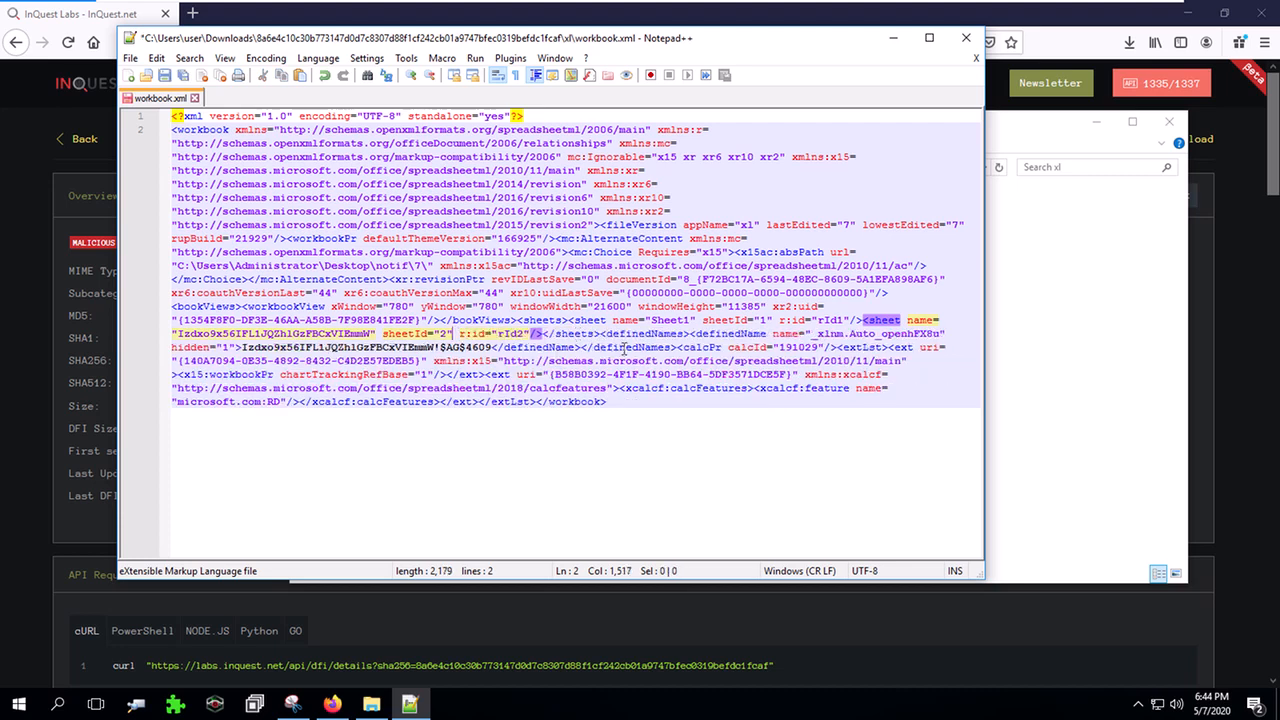
# - Remove the hidden="1" attribute from the Auto_open definedName entry and save workbook.xml
pyautogui.doubleClick(720, 333)
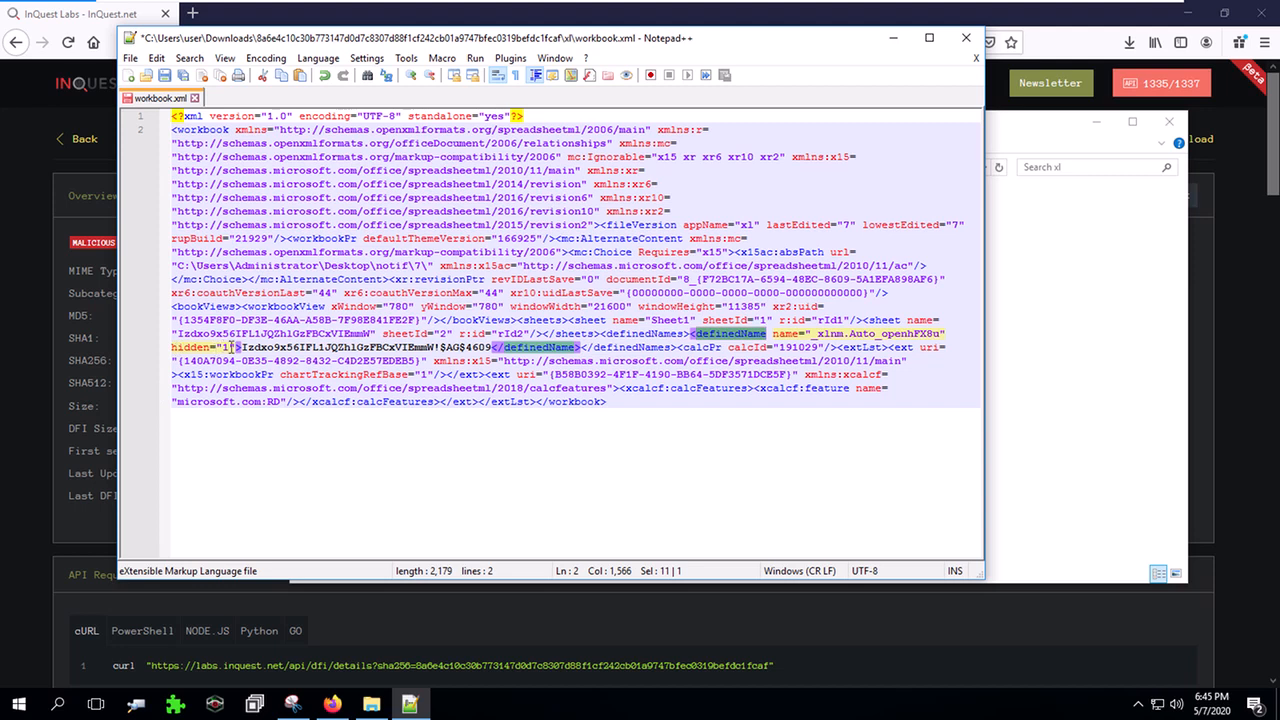
pyautogui.doubleClick(227, 347)
pyautogui.moveTo(232, 347); pyautogui.dragTo(174, 352)
pyautogui.press('Delete')
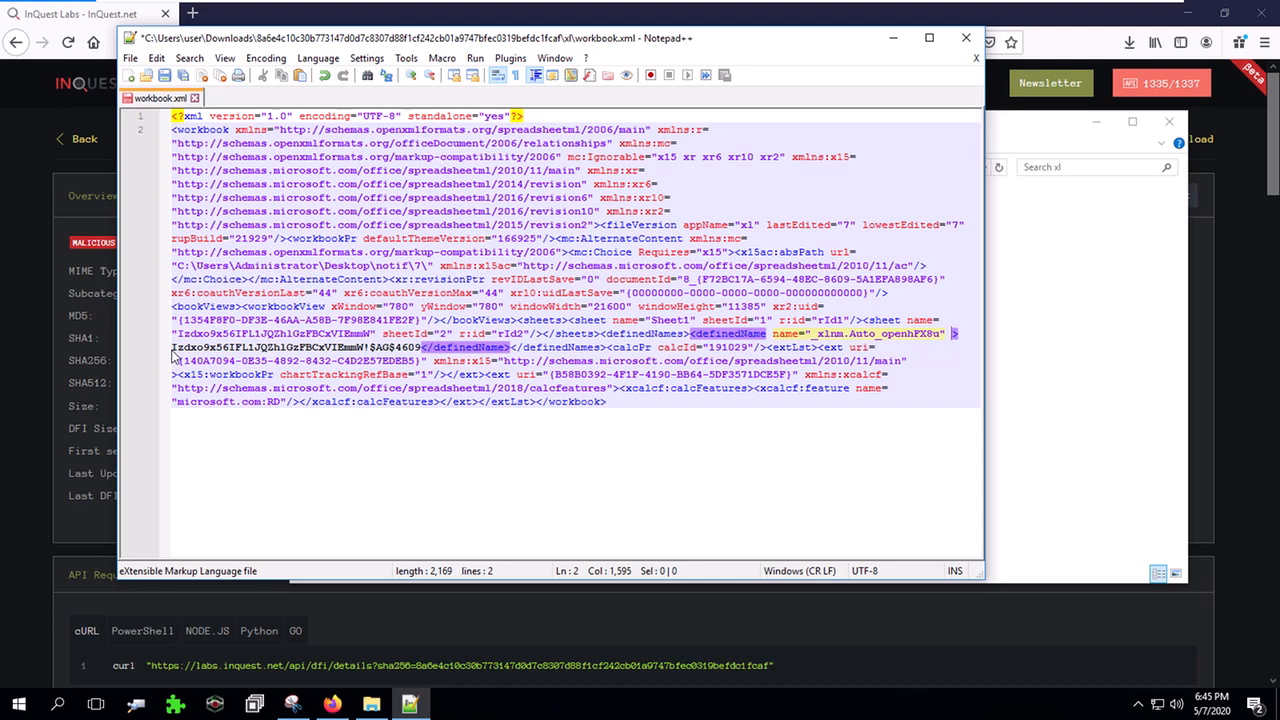
pyautogui.hotkey('ctrl', 's')
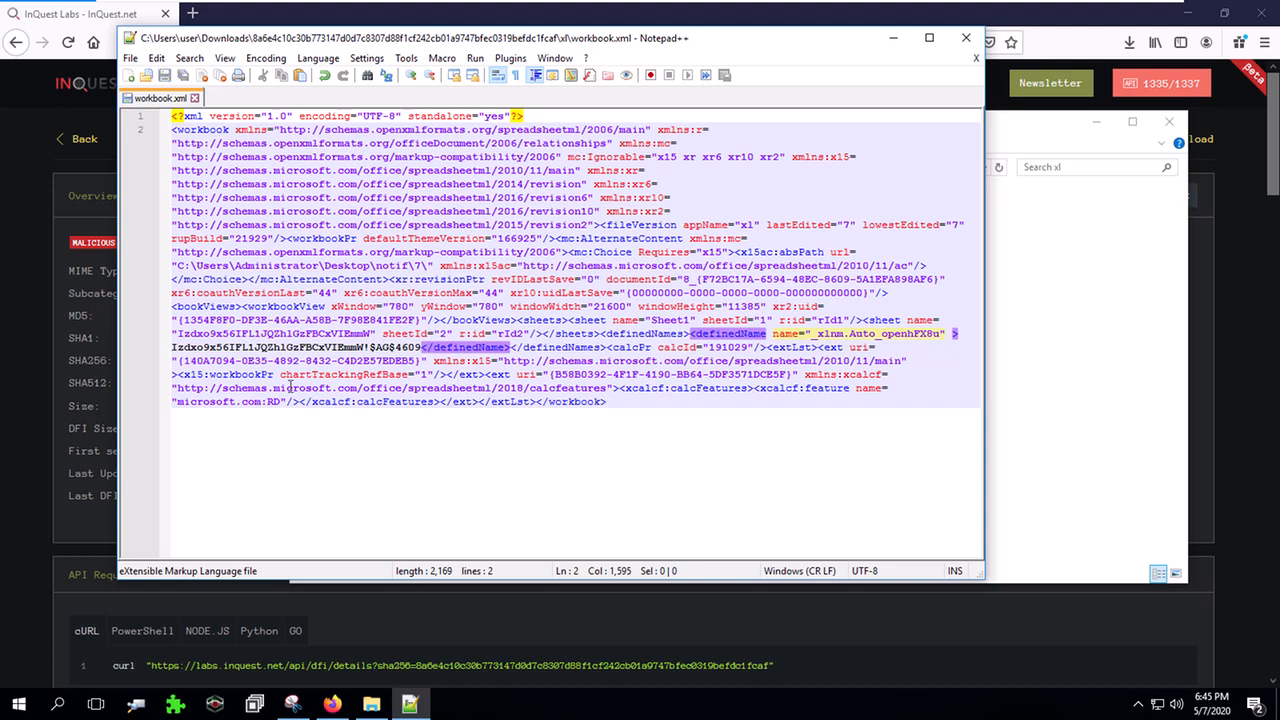
# - Go up to the extracted sample's root folder and compress all its contents with 7-Zip into a zip-format archive named sample.xlsm
pyautogui.click(1080, 432)
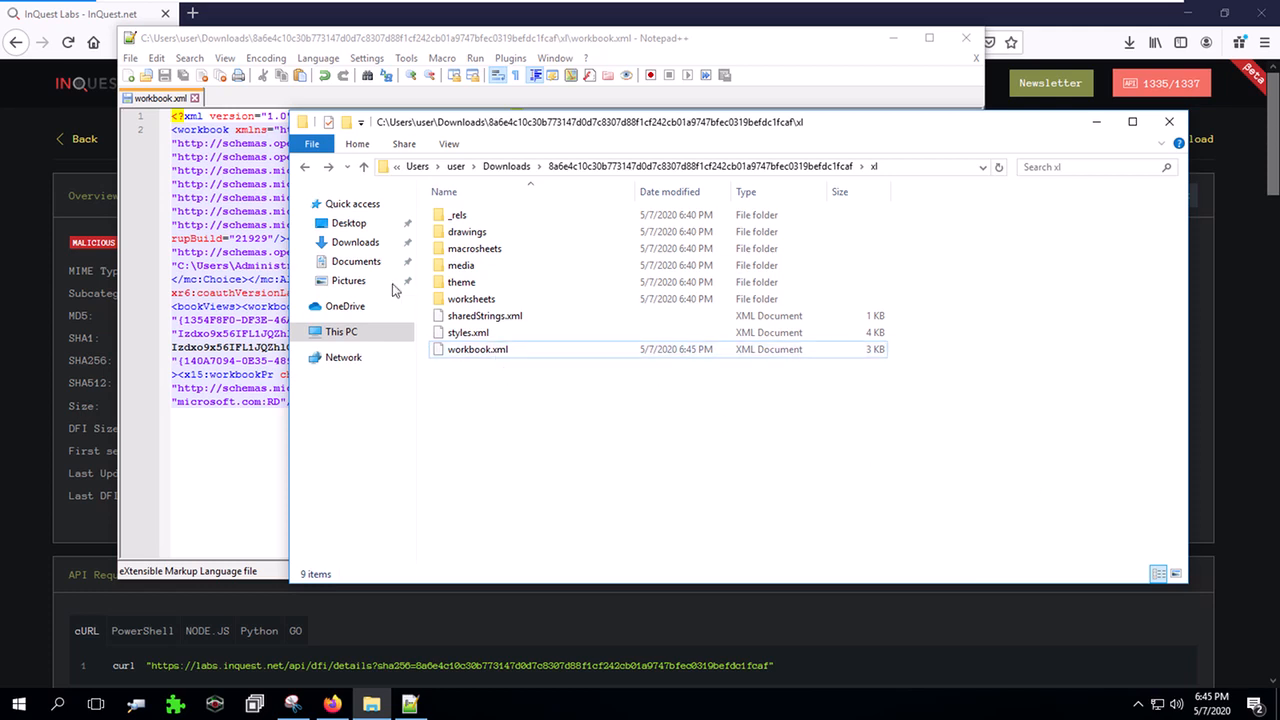
pyautogui.click(770, 168)
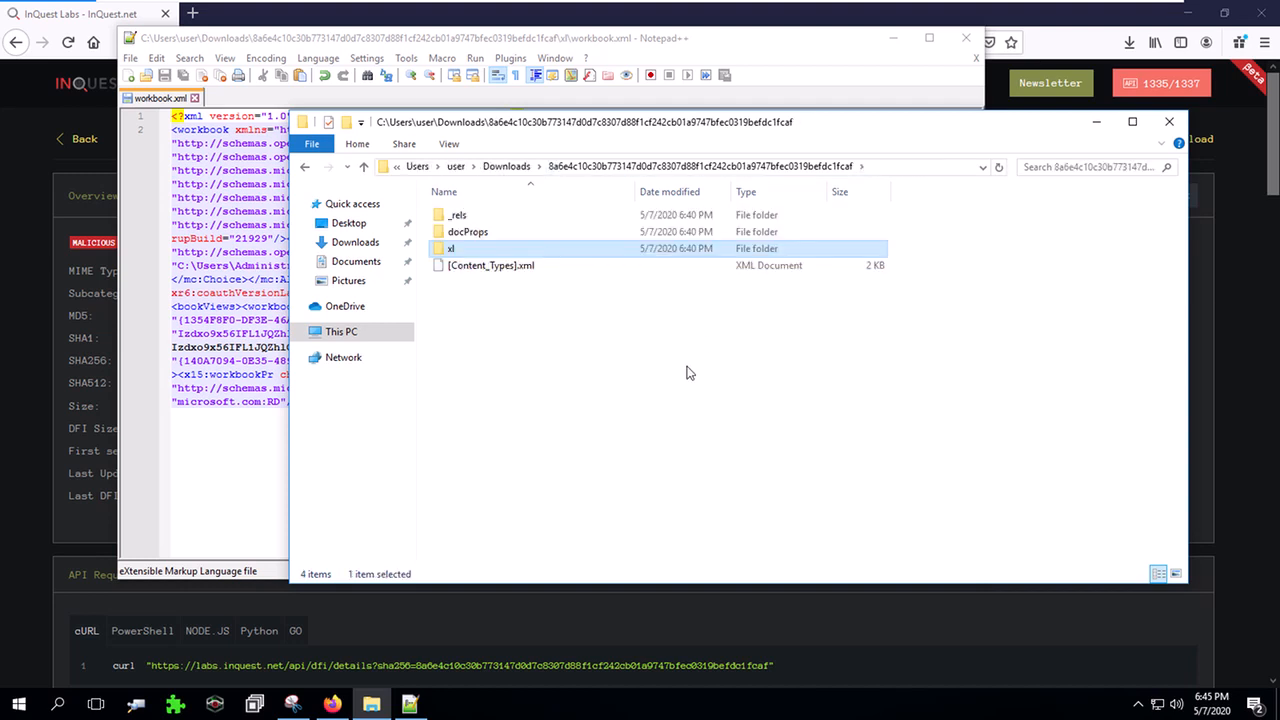
pyautogui.moveTo(598, 325); pyautogui.dragTo(416, 202)
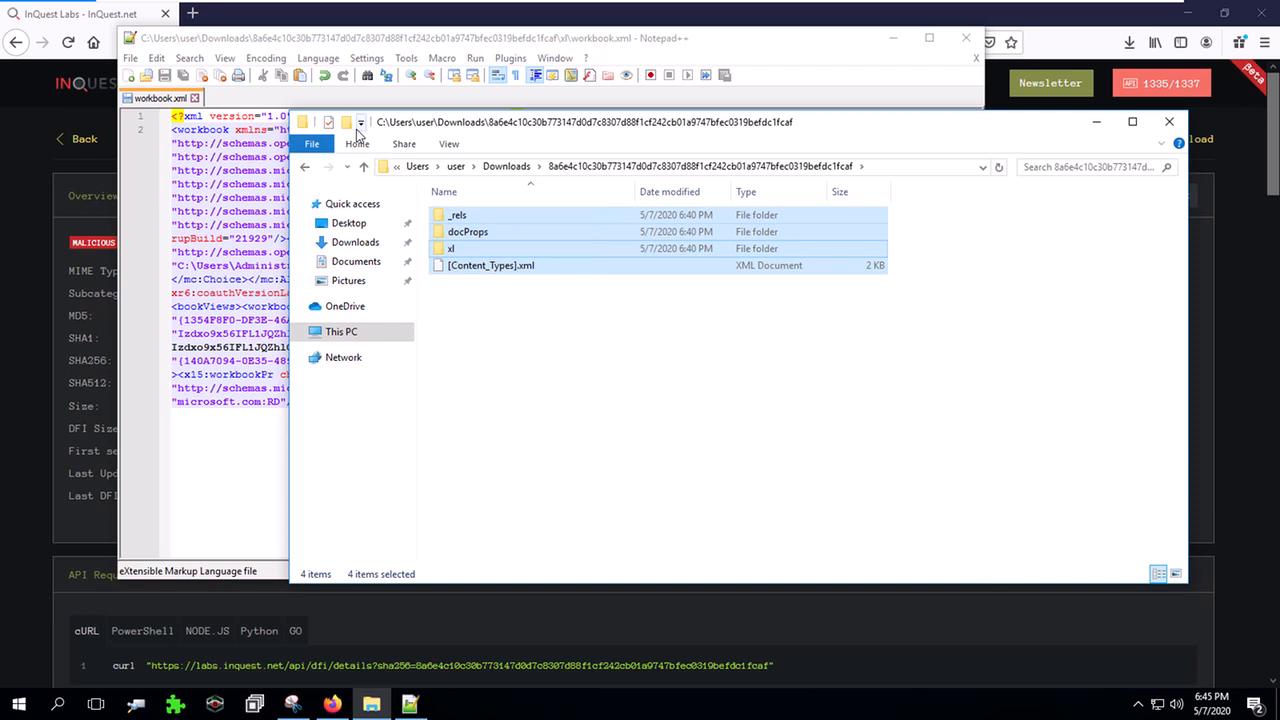
pyautogui.rightClick(514, 244)
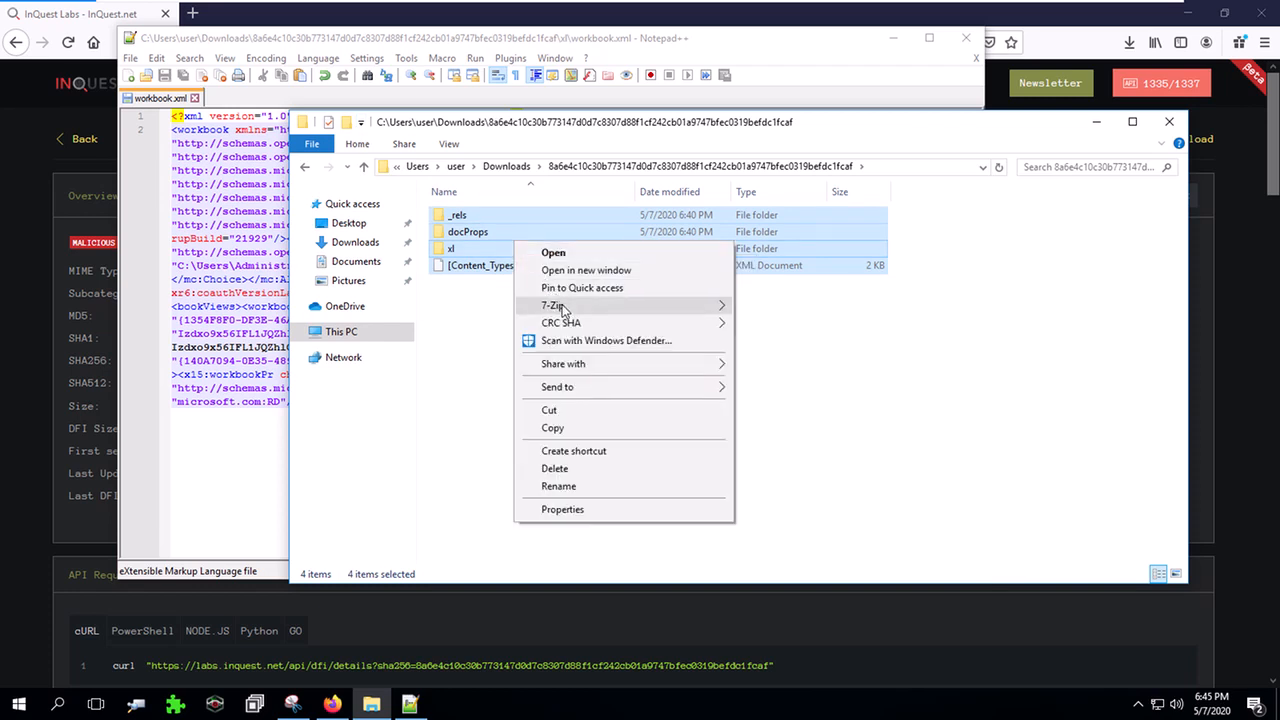
pyautogui.moveTo(562, 308)
pyautogui.click(762, 308)
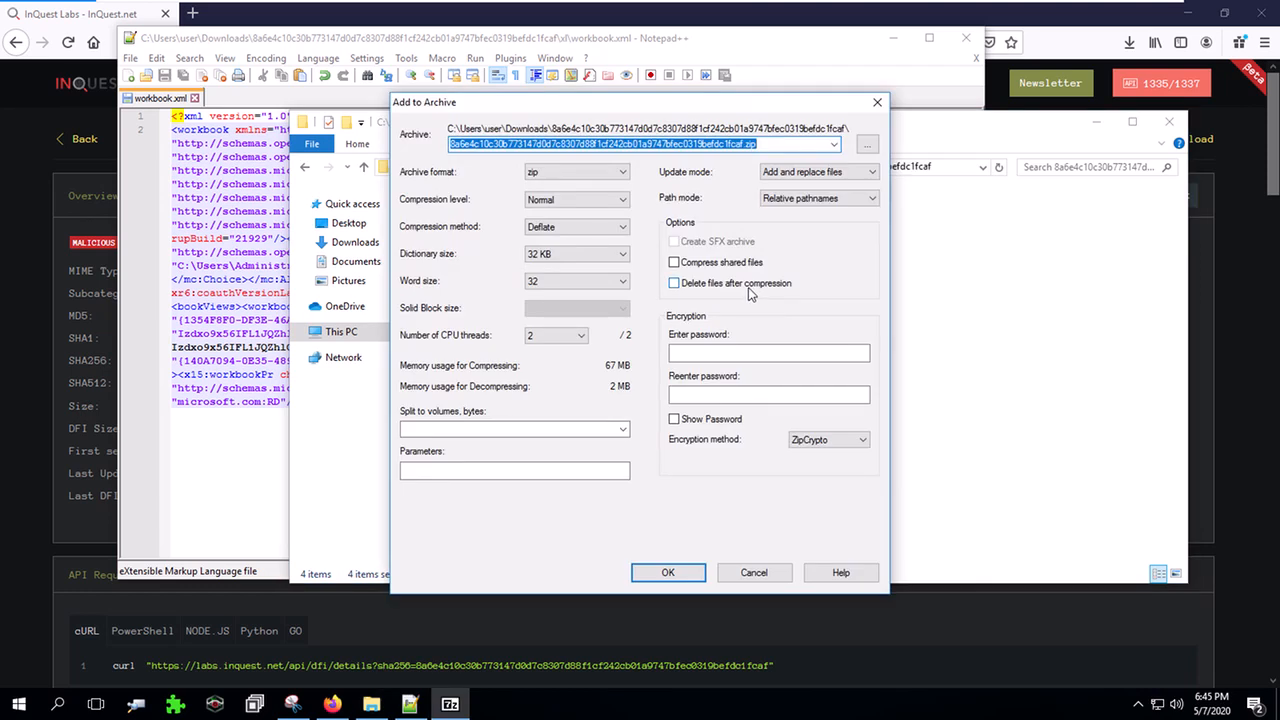
pyautogui.write('sample.xlsx')
pyautogui.press('Return')
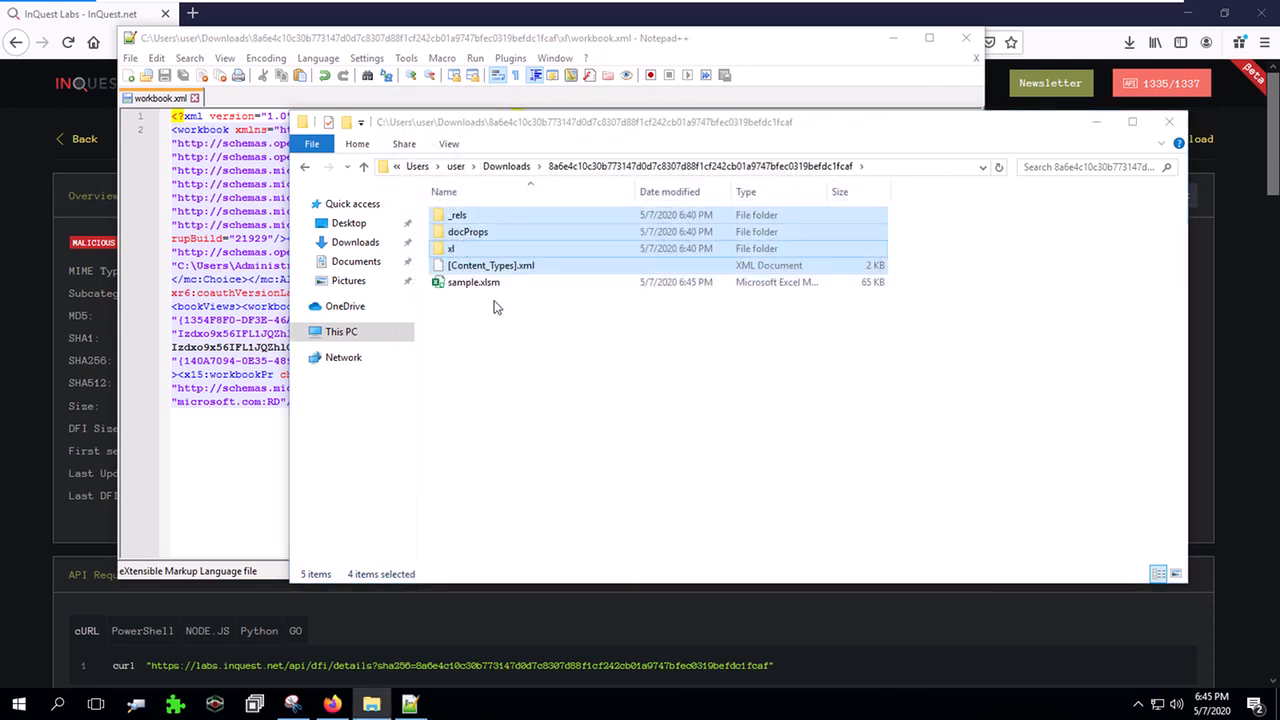
# - Open sample.xlsm in Excel and display the macrosheet next to Sheet1
pyautogui.click(479, 286)
pyautogui.doubleClick(480, 285)
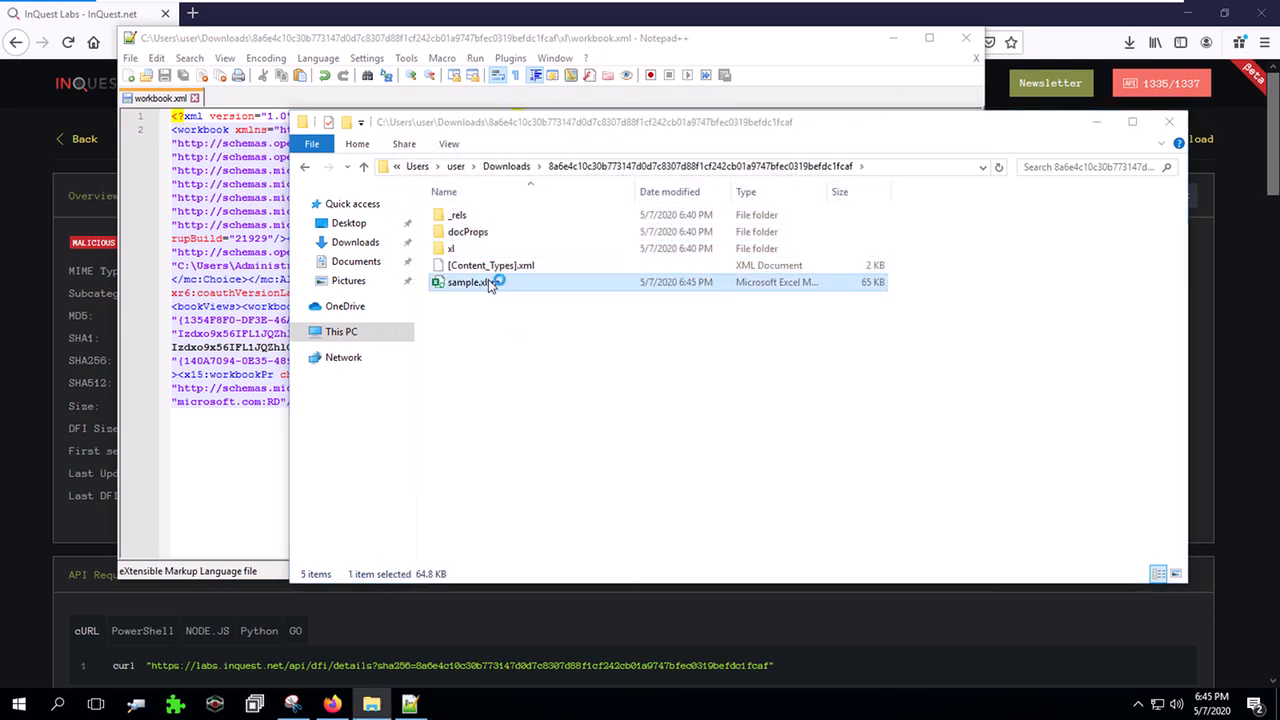
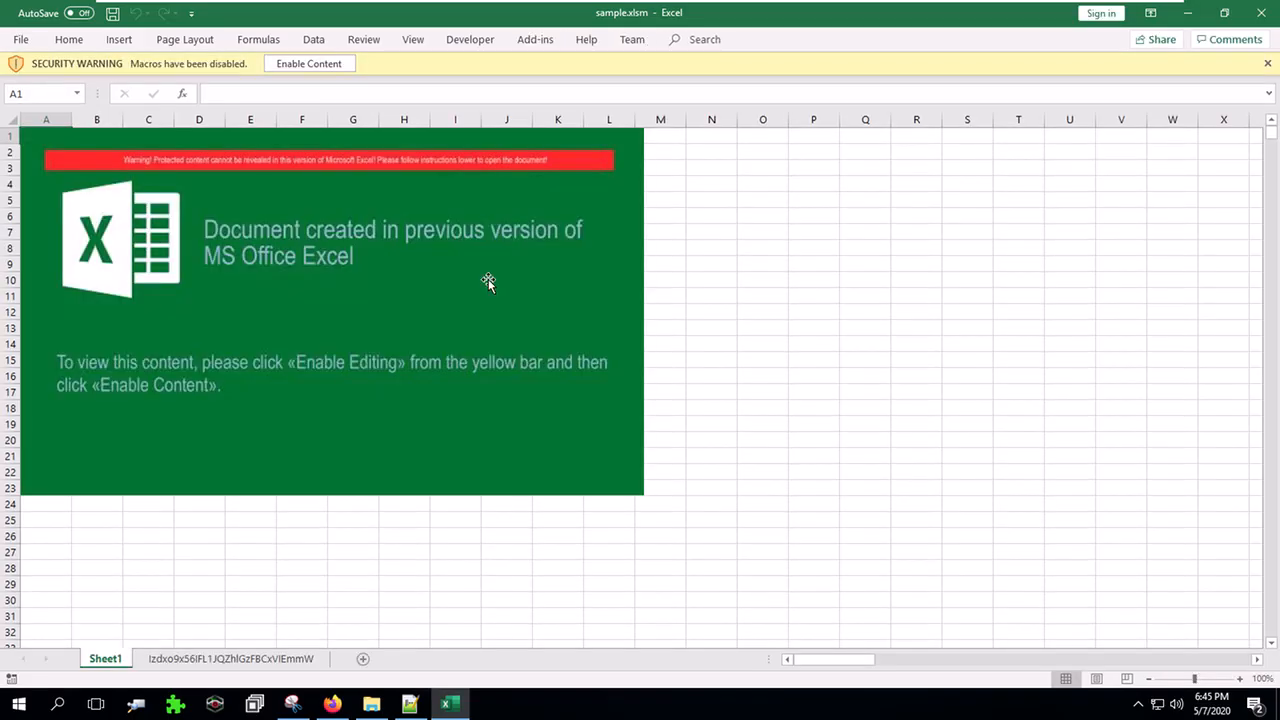
pyautogui.click(240, 660)
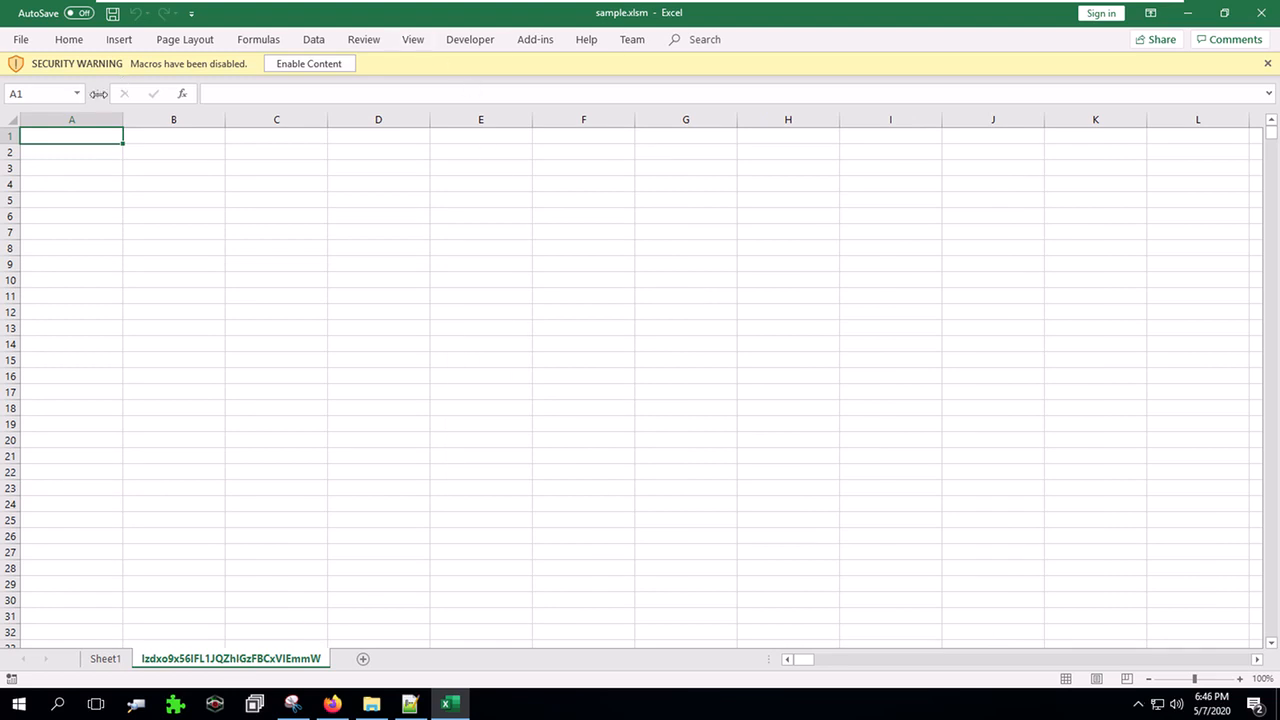
# - Look up Auto_openhFX8u in the Name Manager, go to its cell AG4609 and view the formulas there and below
pyautogui.click(271, 42)
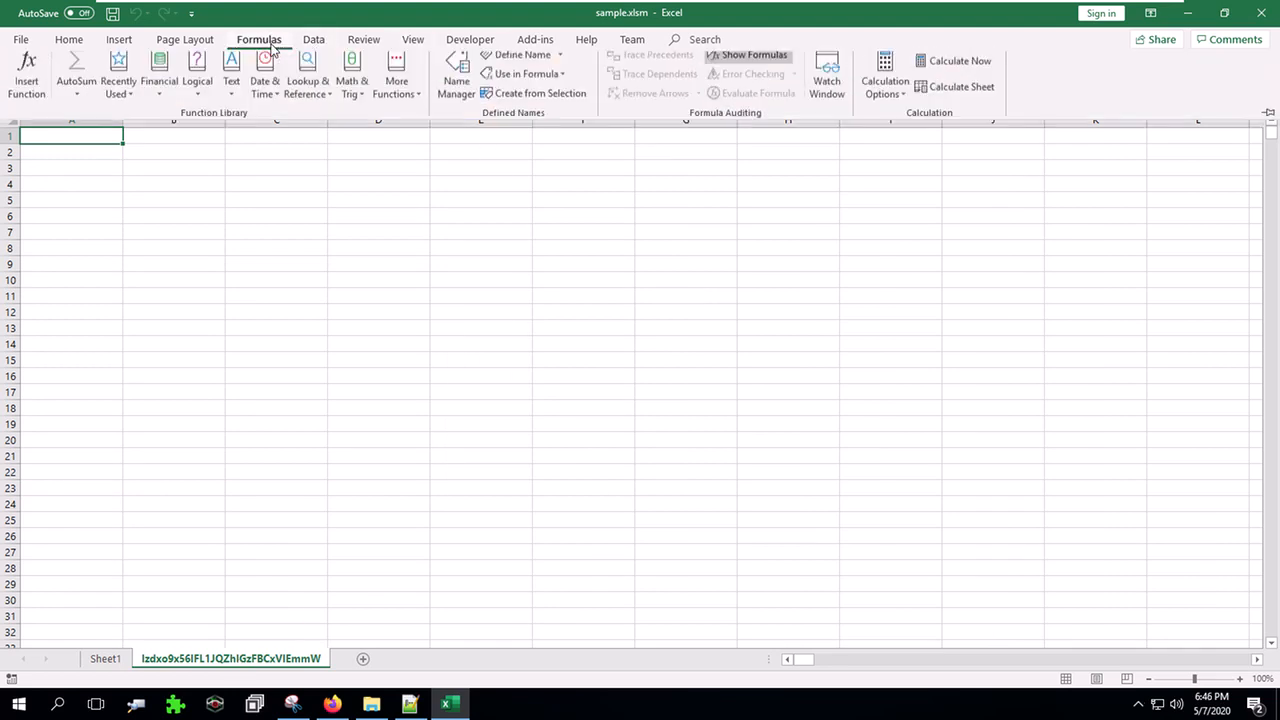
pyautogui.click(452, 90)
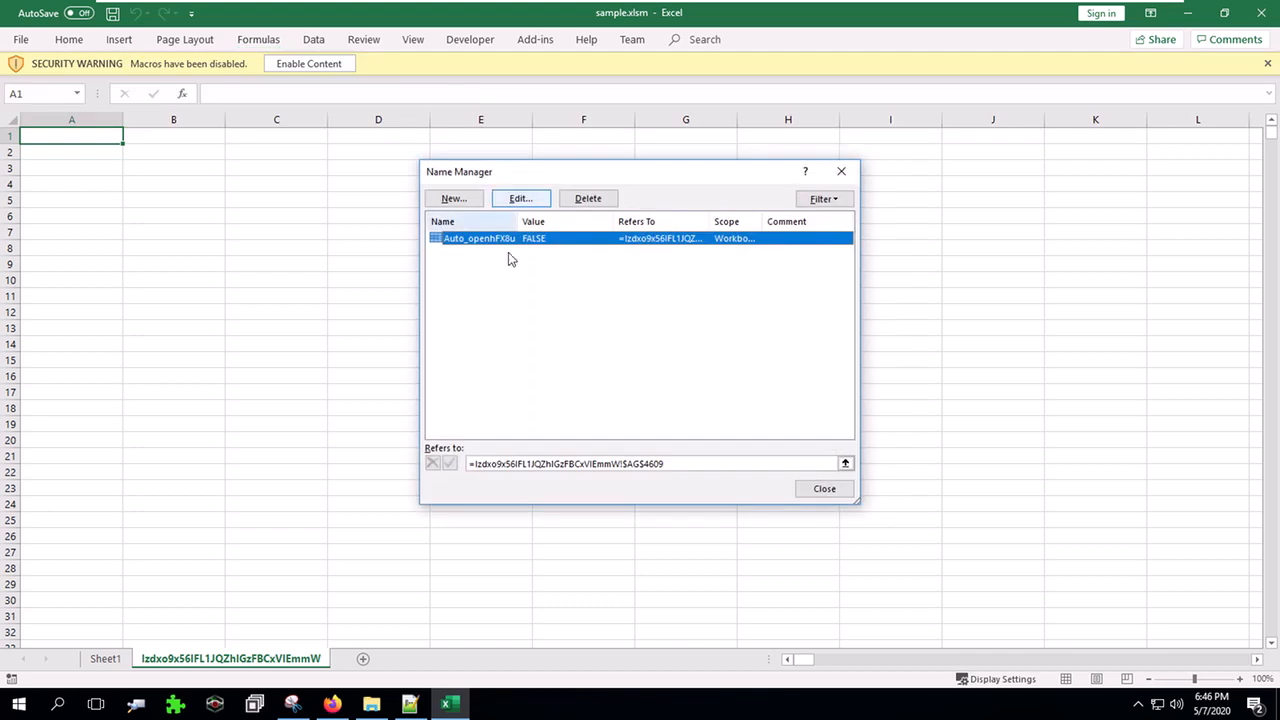
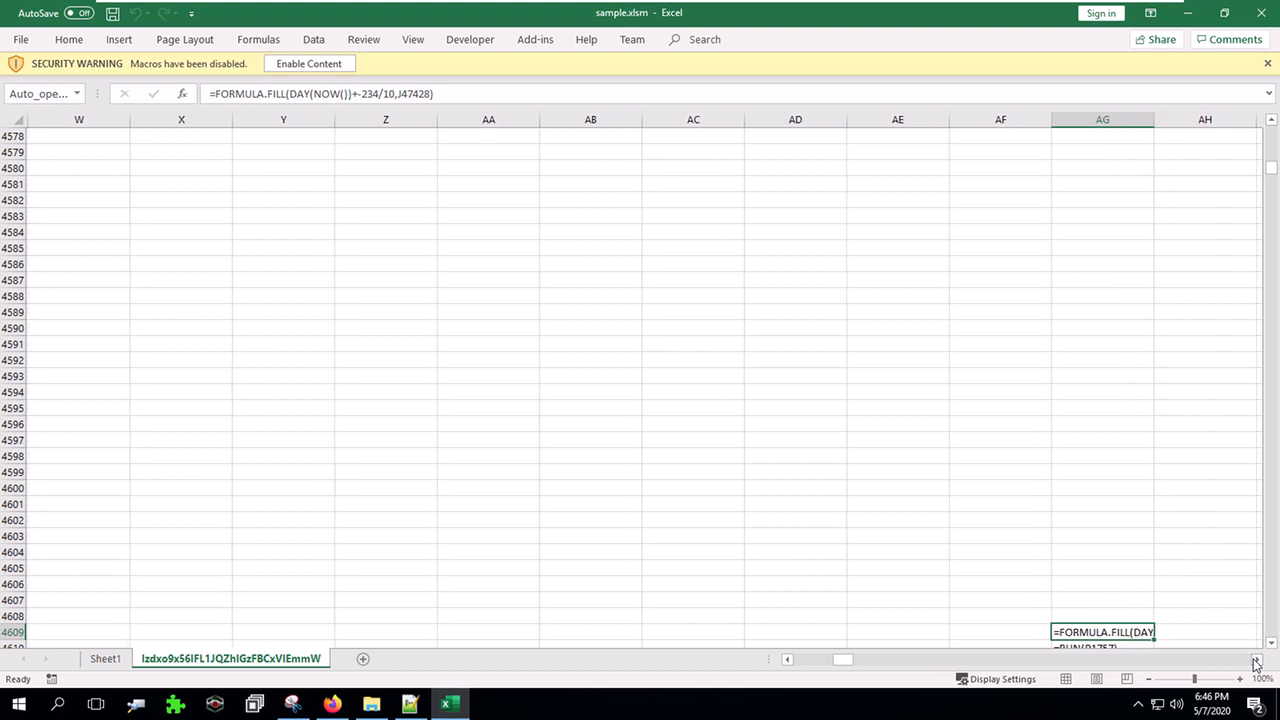
pyautogui.click(1256, 660)
pyautogui.click(1272, 643)
pyautogui.click(1272, 643)
pyautogui.click(1272, 643)
pyautogui.click(1272, 643)
pyautogui.click(1272, 643)
pyautogui.click(1272, 643)
pyautogui.click(1272, 643)
pyautogui.click(1272, 643)
pyautogui.click(1272, 643)
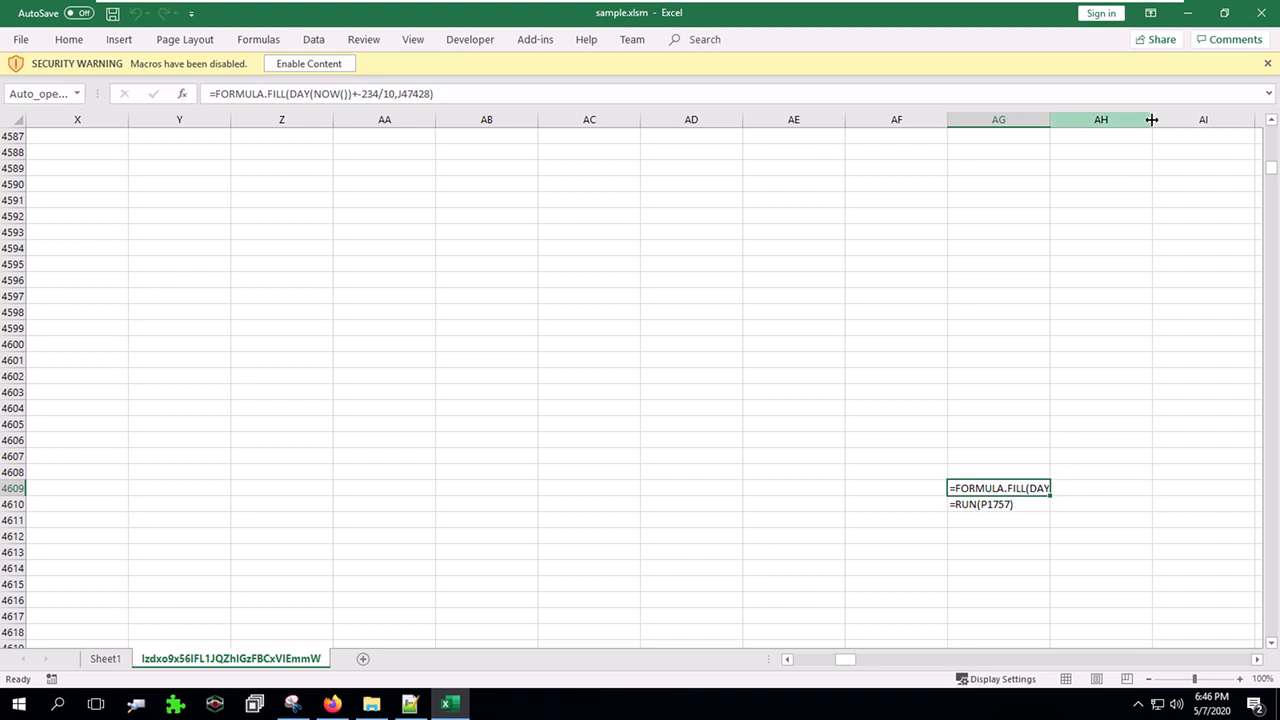
# - Minimize Excel and open sheet1.xml from the sample's xl\macrosheets folder in a maximized Notepad++ window
pyautogui.click(1186, 14)
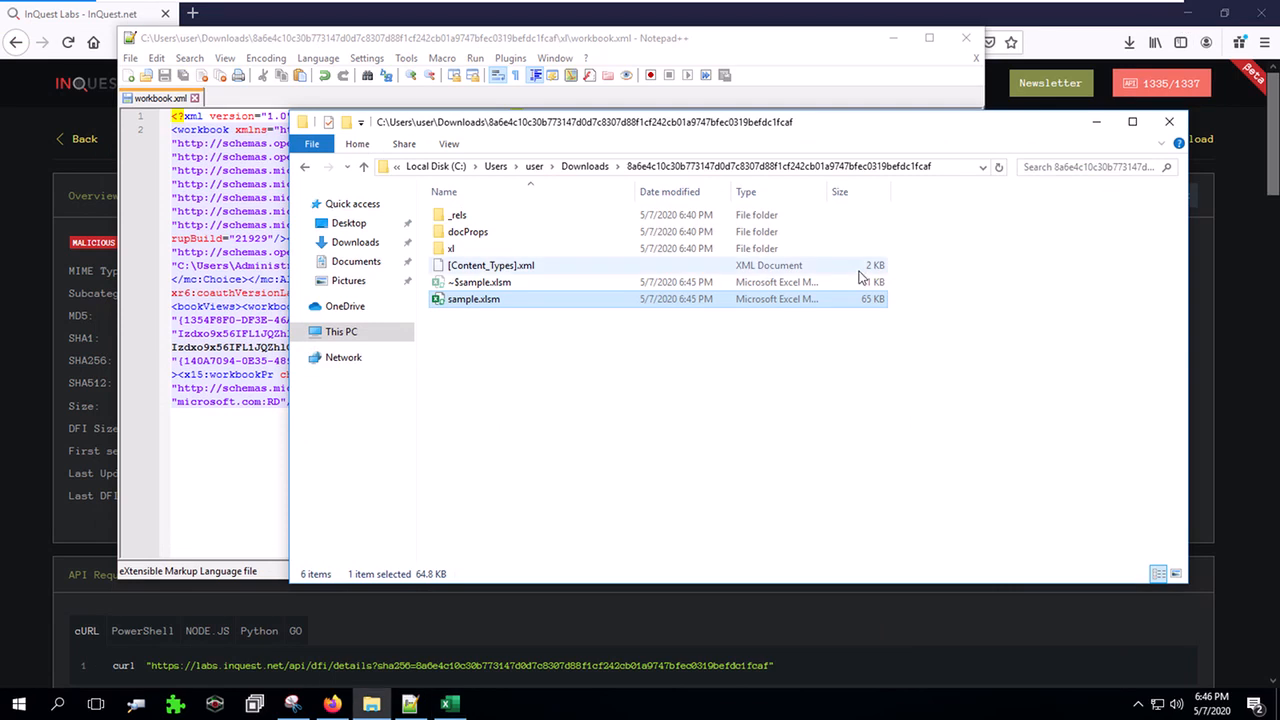
pyautogui.doubleClick(450, 249)
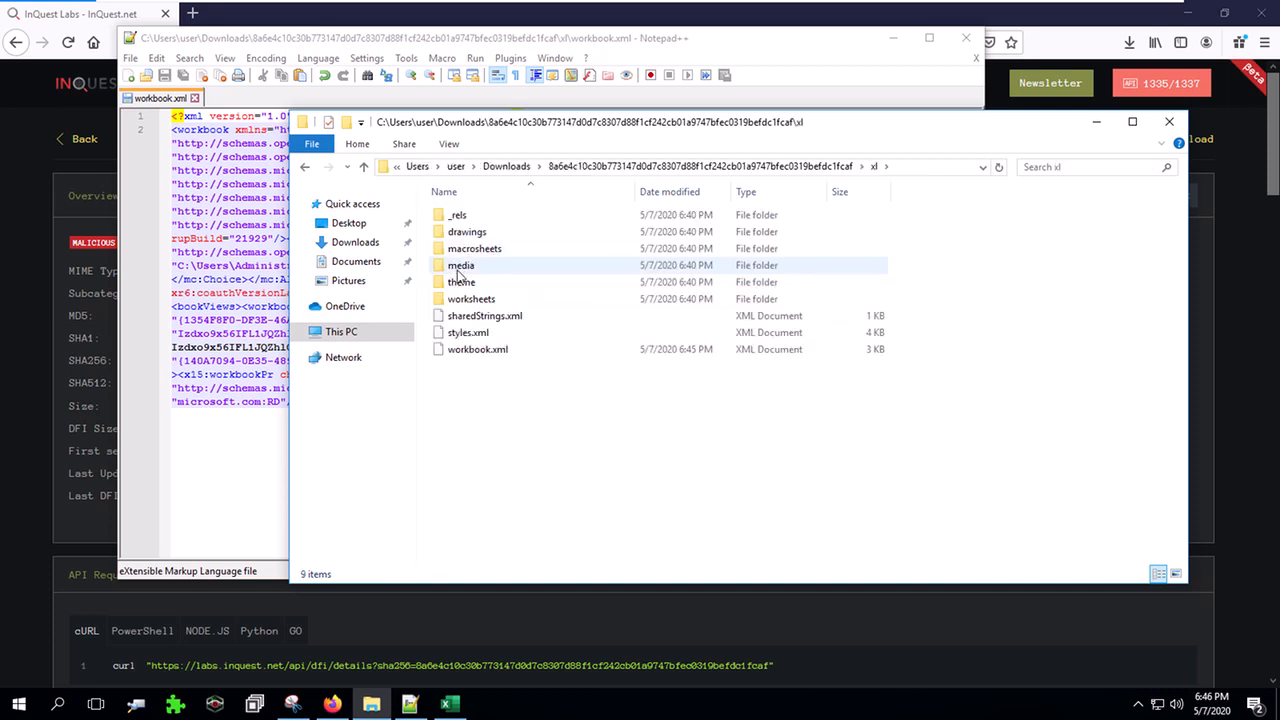
pyautogui.doubleClick(456, 250)
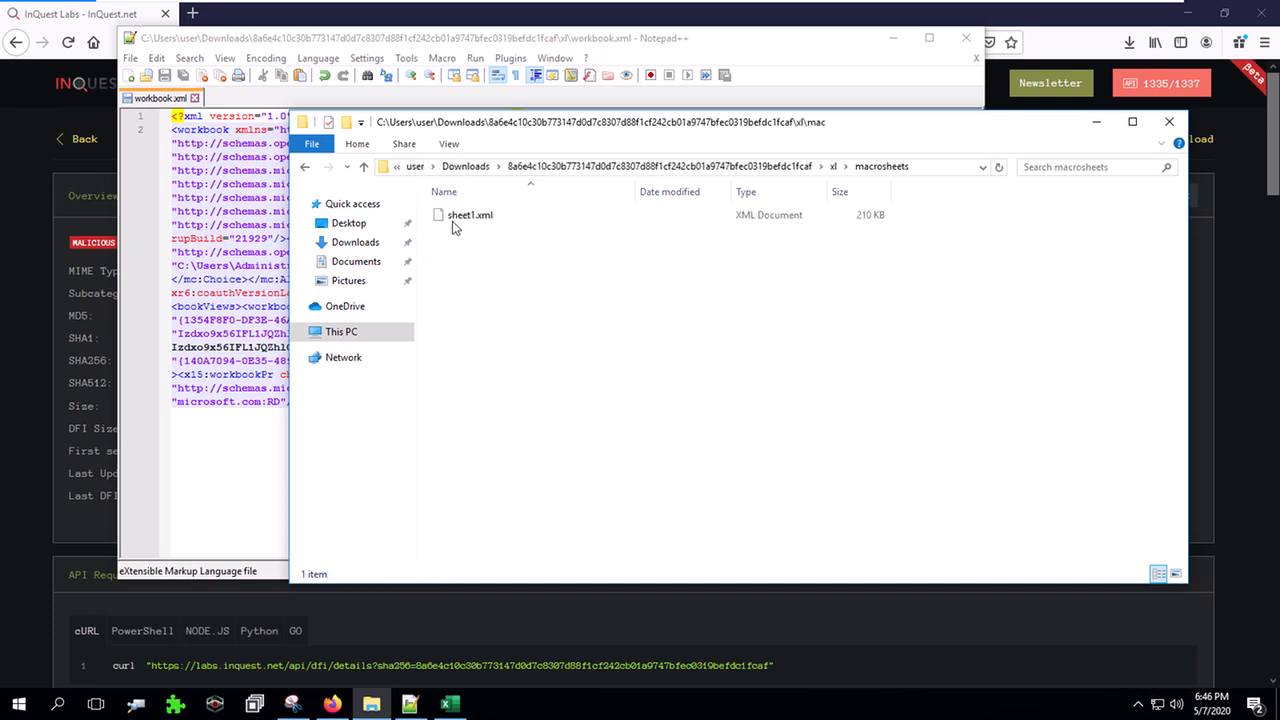
pyautogui.click(451, 219)
pyautogui.rightClick(447, 220)
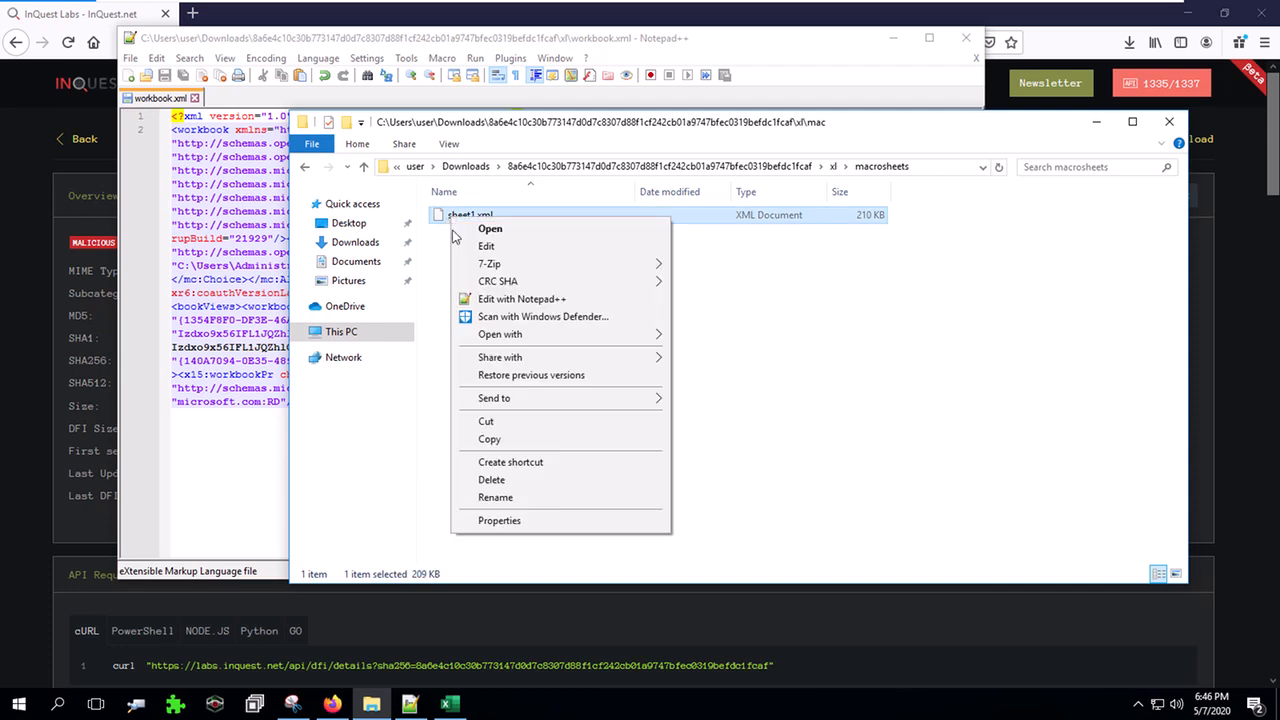
pyautogui.click(489, 302)
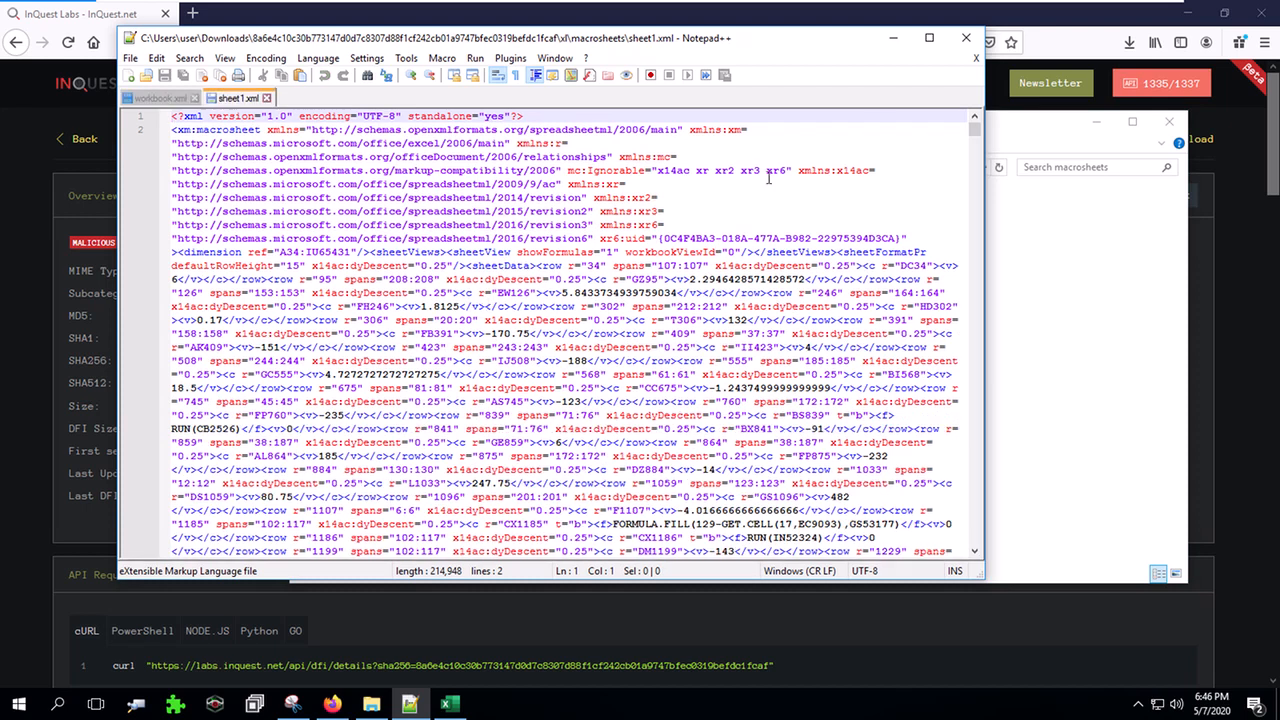
pyautogui.click(929, 37)
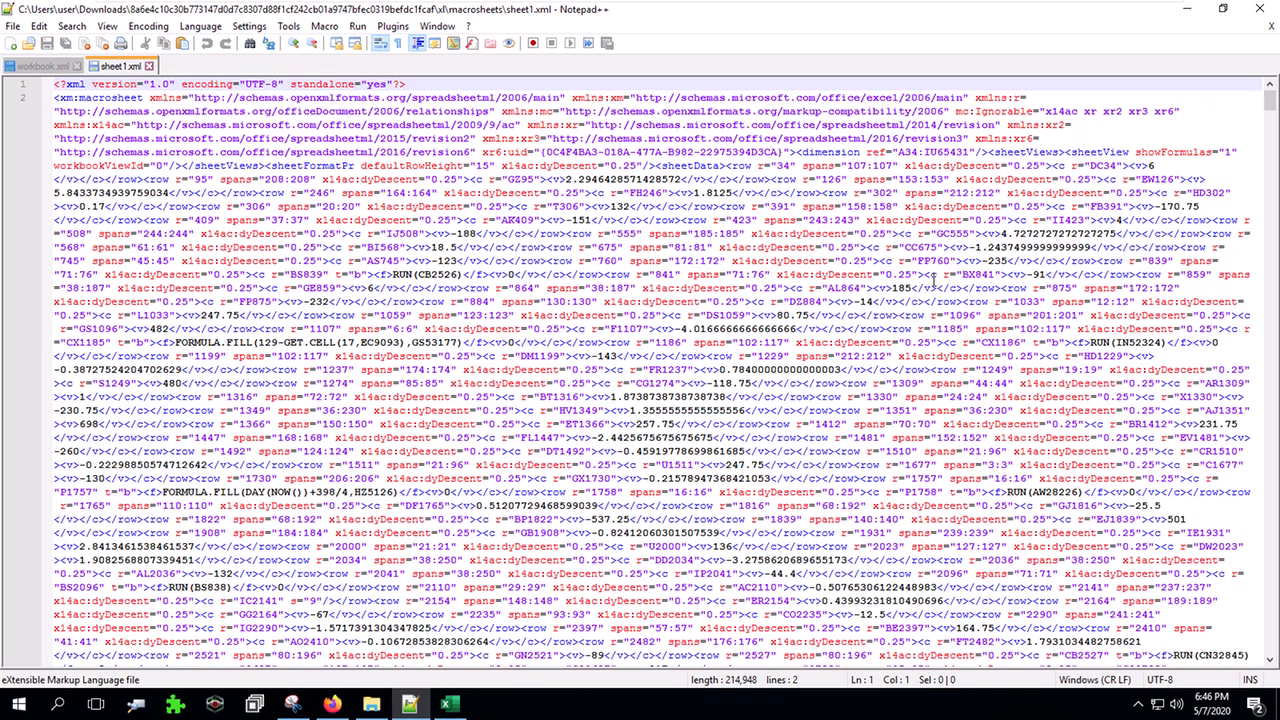
# - Examine the cell CH4760 entry in sheet1.xml, highlighting its reference, the FORMULA.FILL function and the destination cell G56096
pyautogui.hotkey('ctrl', 'a')
pyautogui.scroll(-6, 1015, 485)
pyautogui.scroll(-5, 1015, 485)
pyautogui.scroll(-4, 1015, 485)
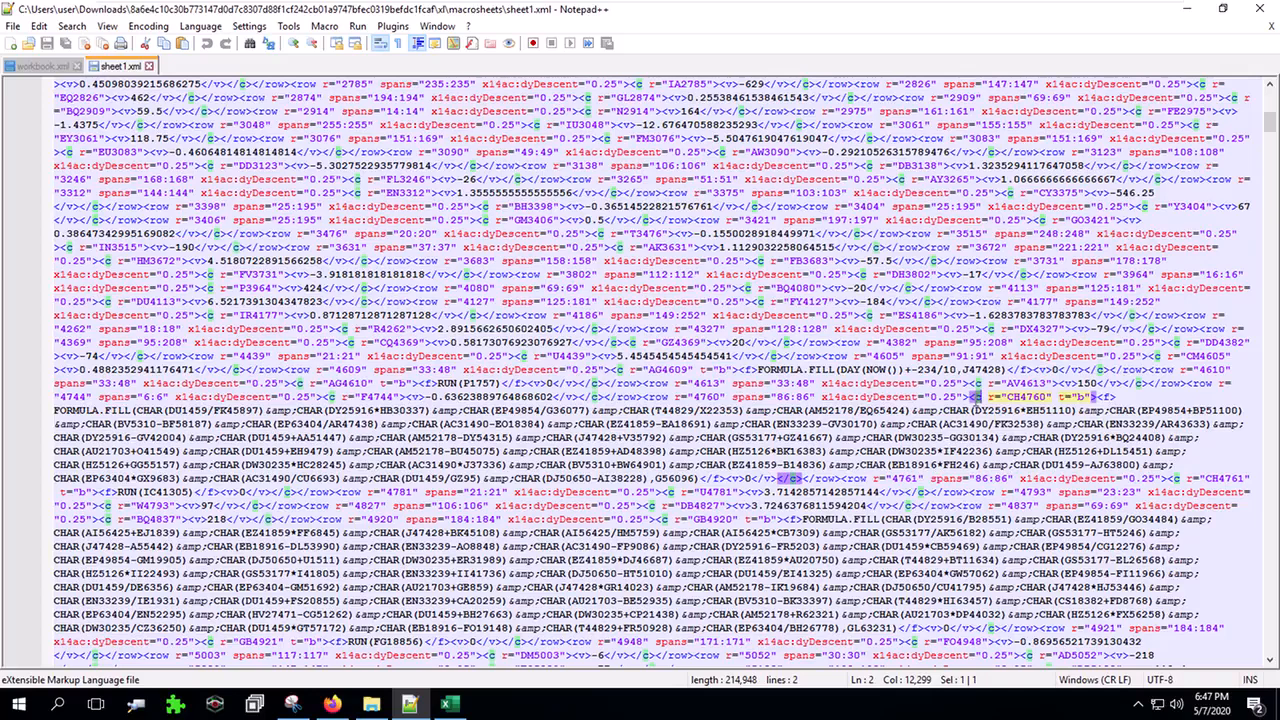
pyautogui.doubleClick(1016, 397)
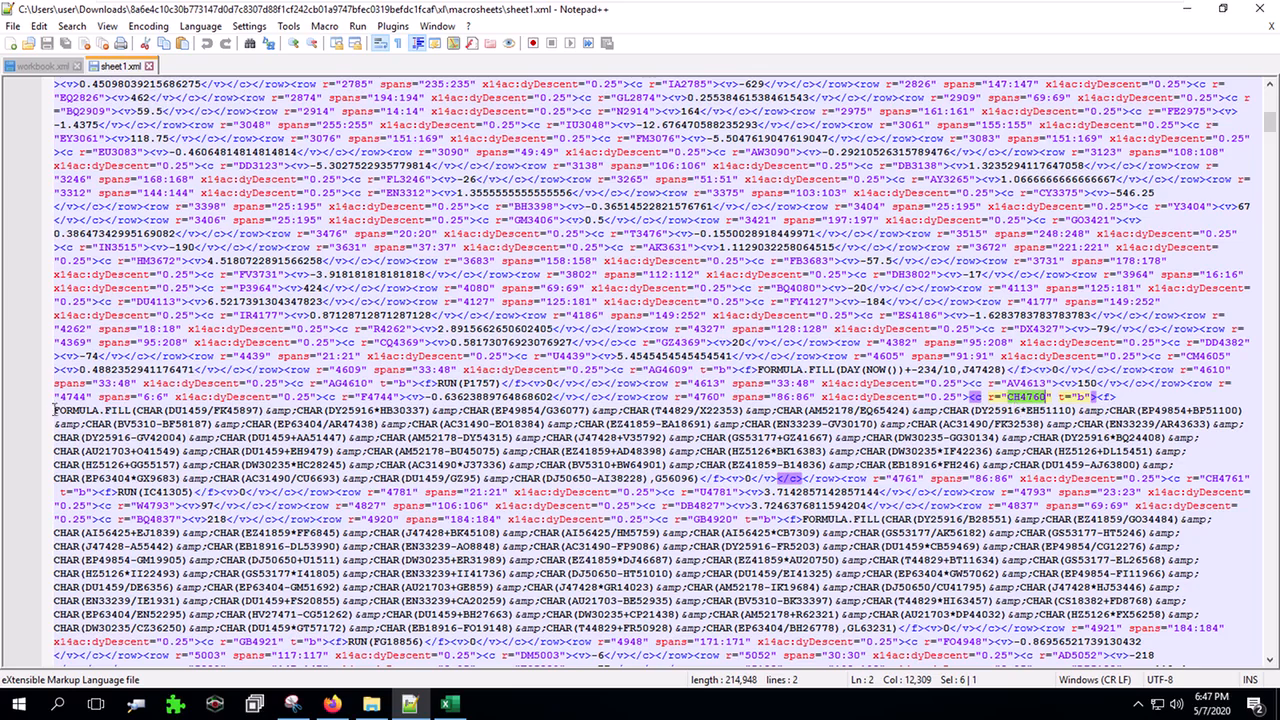
pyautogui.moveTo(53, 410); pyautogui.dragTo(133, 410)
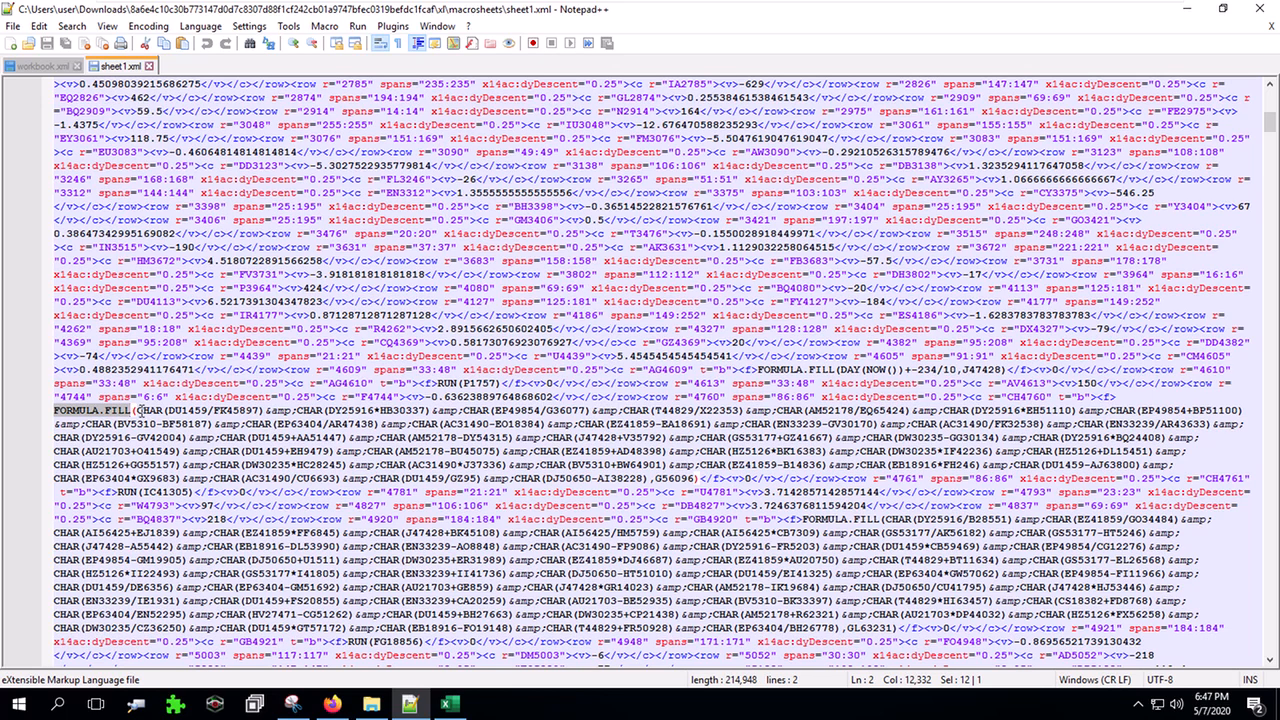
pyautogui.click(141, 410)
pyautogui.click(667, 474)
pyautogui.doubleClick(667, 477)
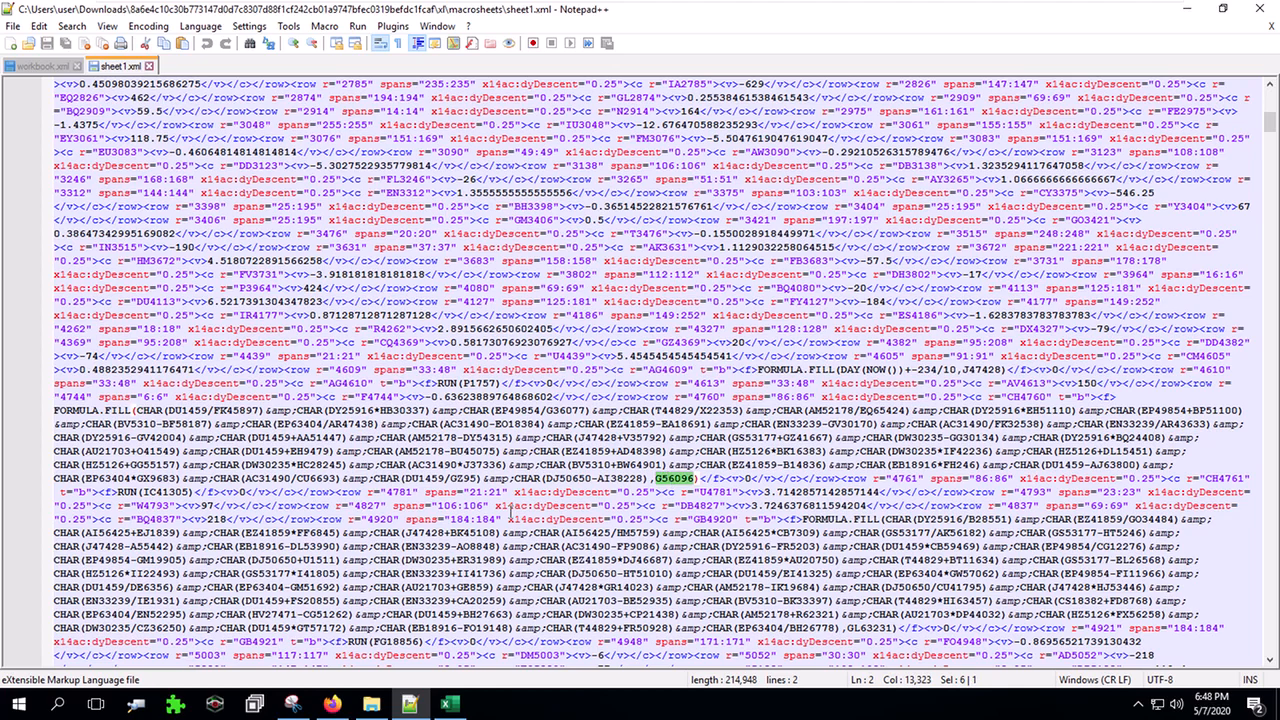
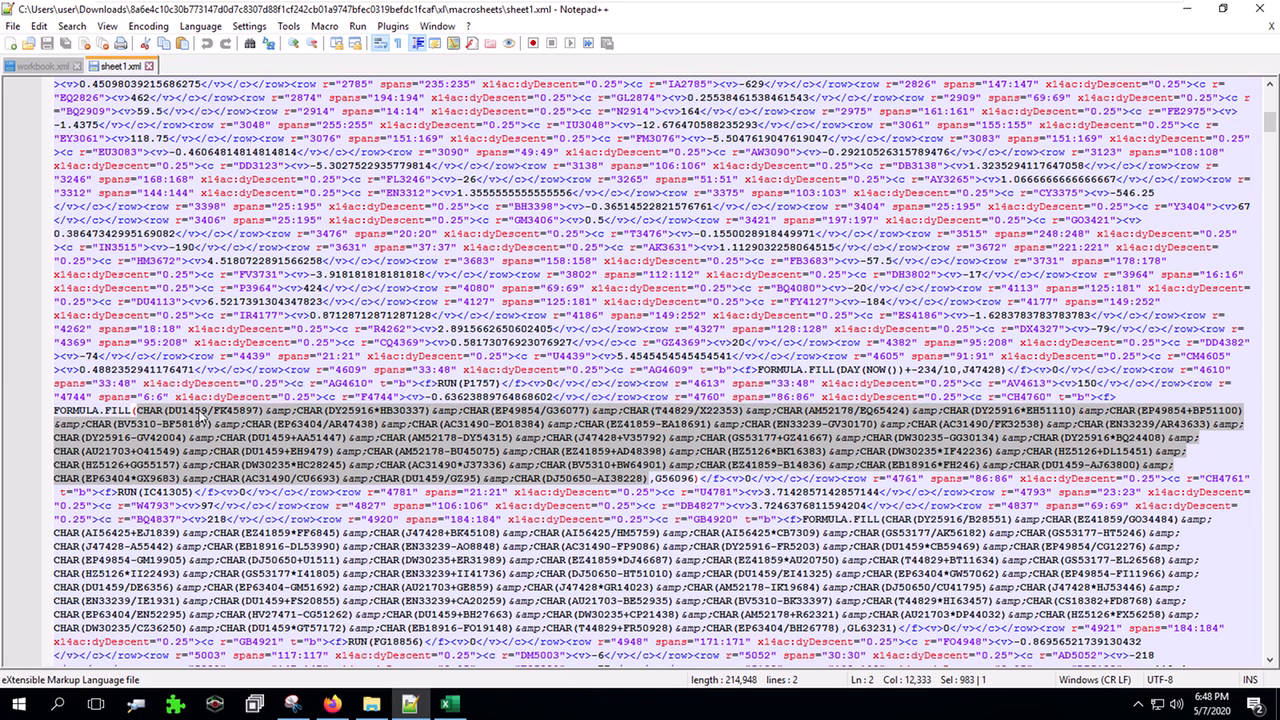
# - Highlight the DU1459 reference in the first CHAR expression of CH4760's formula to examine where it recurs
pyautogui.click(204, 414)
pyautogui.doubleClick(204, 412)
pyautogui.click(205, 410)
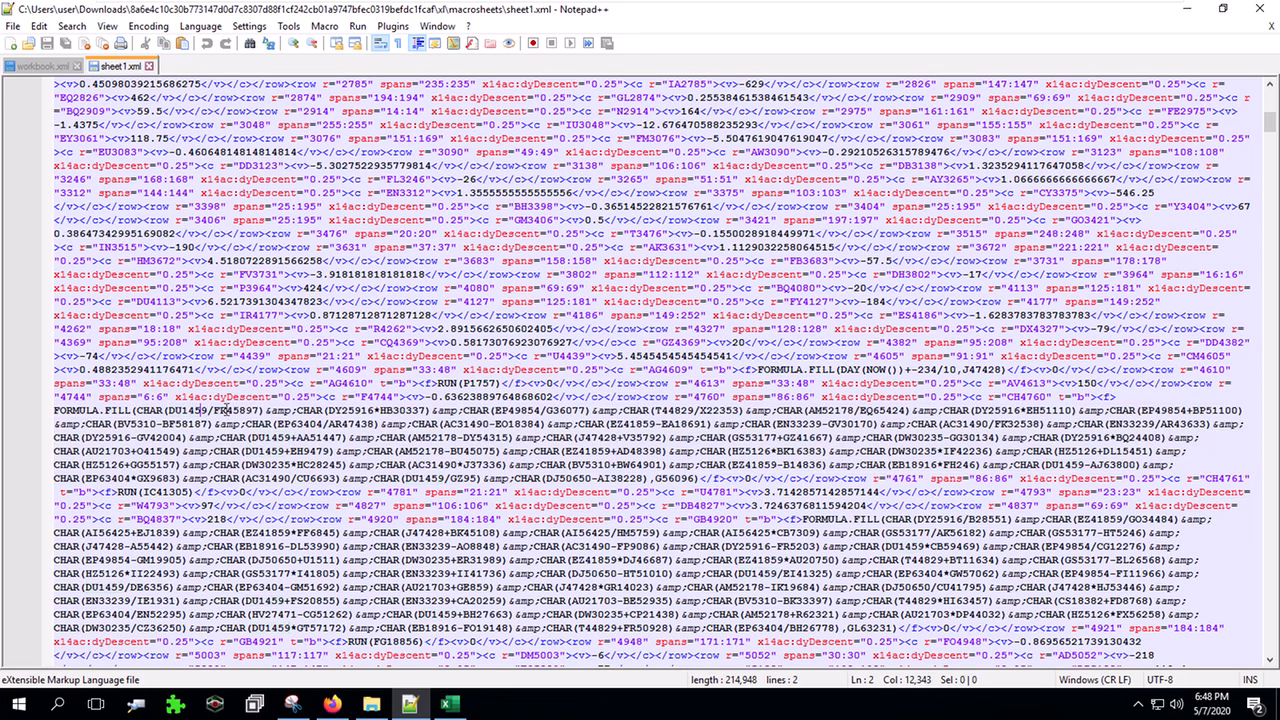
pyautogui.scroll(3, 226, 410)
pyautogui.doubleClick(203, 532)
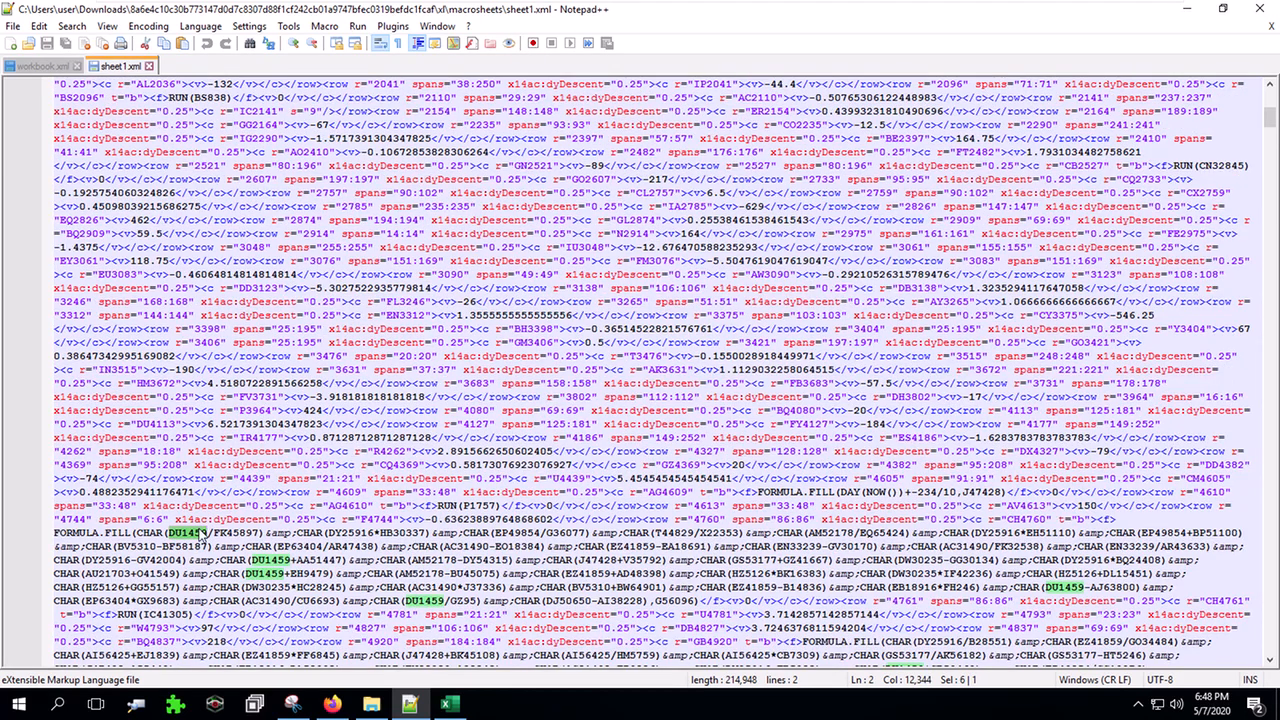
# - Look up cells DU1459 and FK45897 on the macrosheet in Excel, the two references in CH4760's first CHAR expression
pyautogui.click(448, 705)
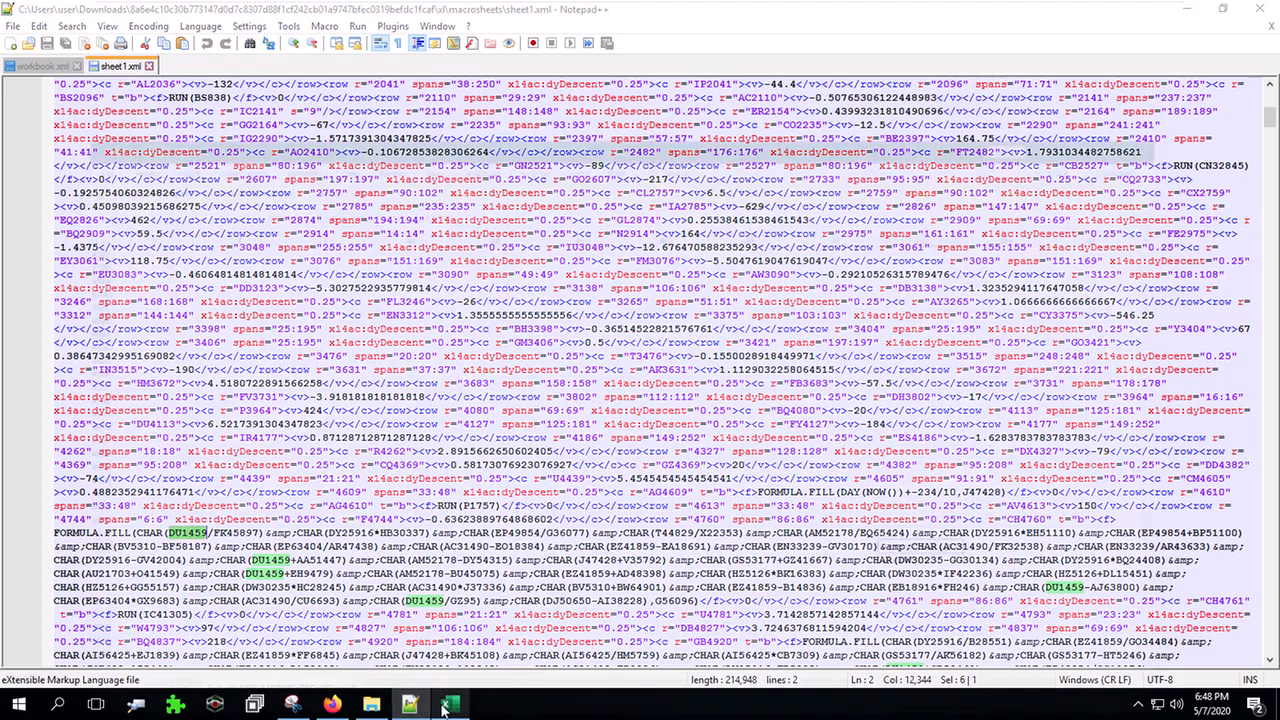
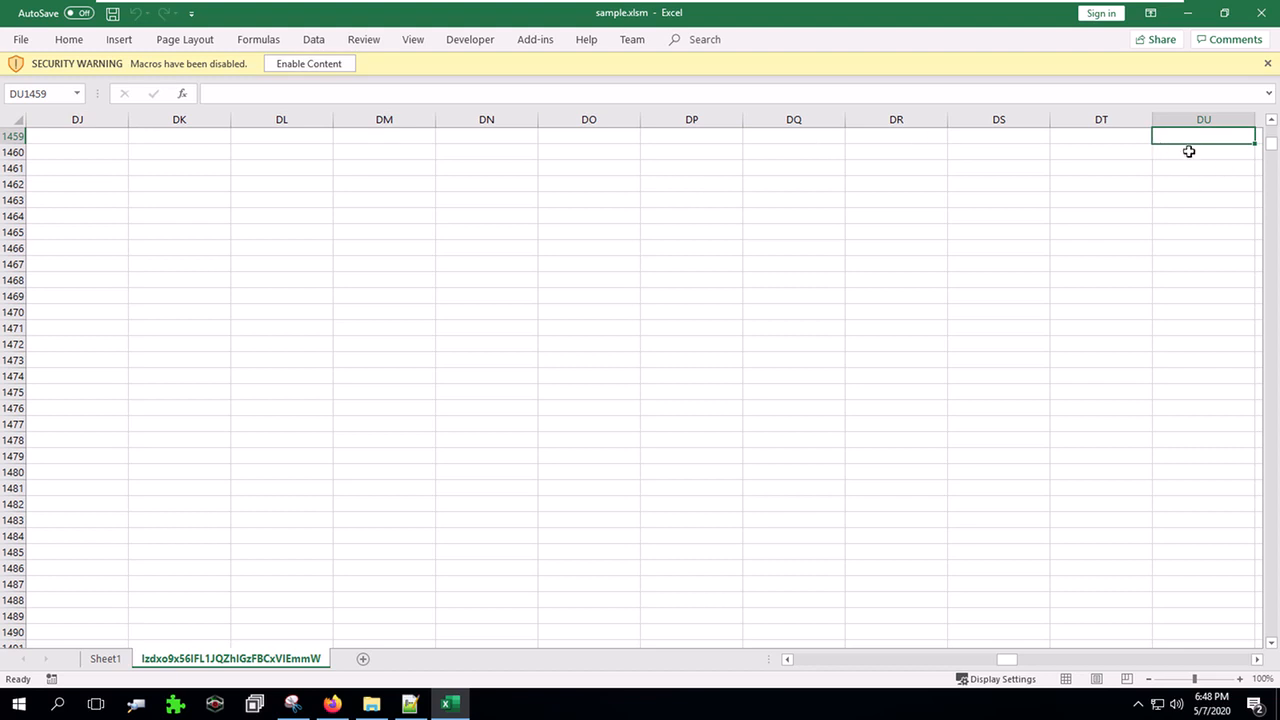
pyautogui.hotkey('alt', 'Tab')
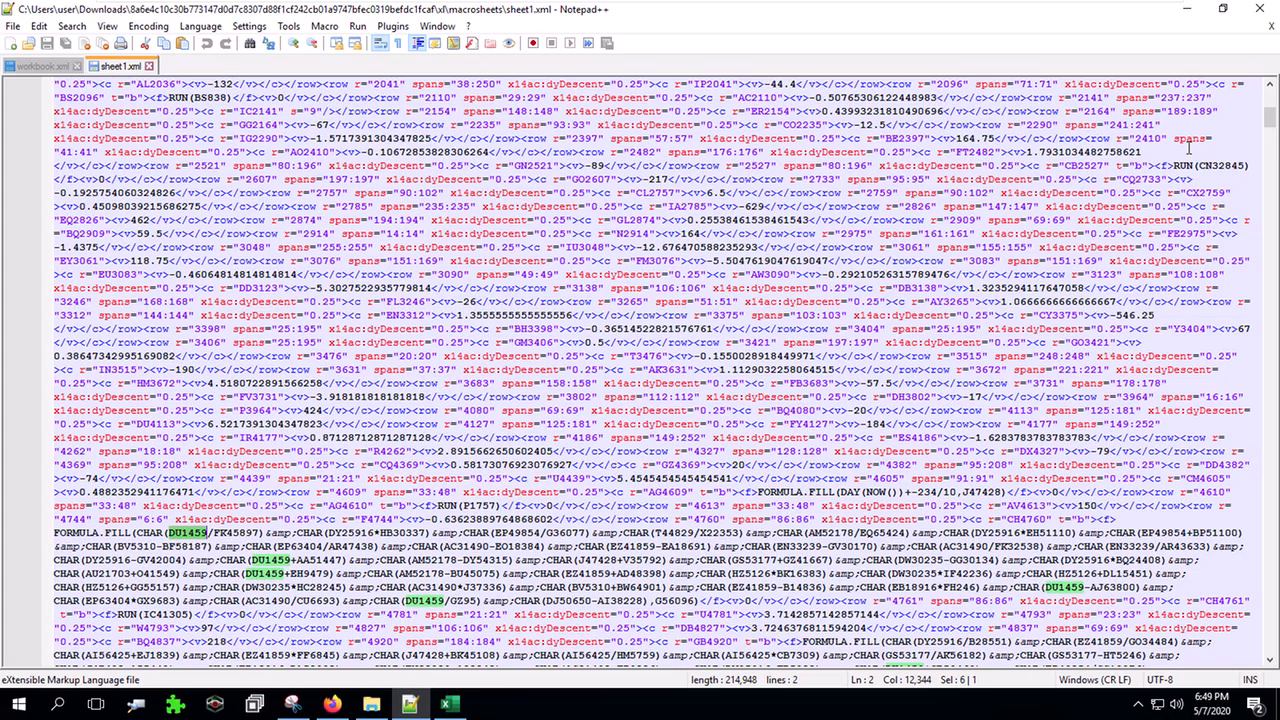
pyautogui.doubleClick(224, 535)
pyautogui.hotkey('alt', 'Tab')
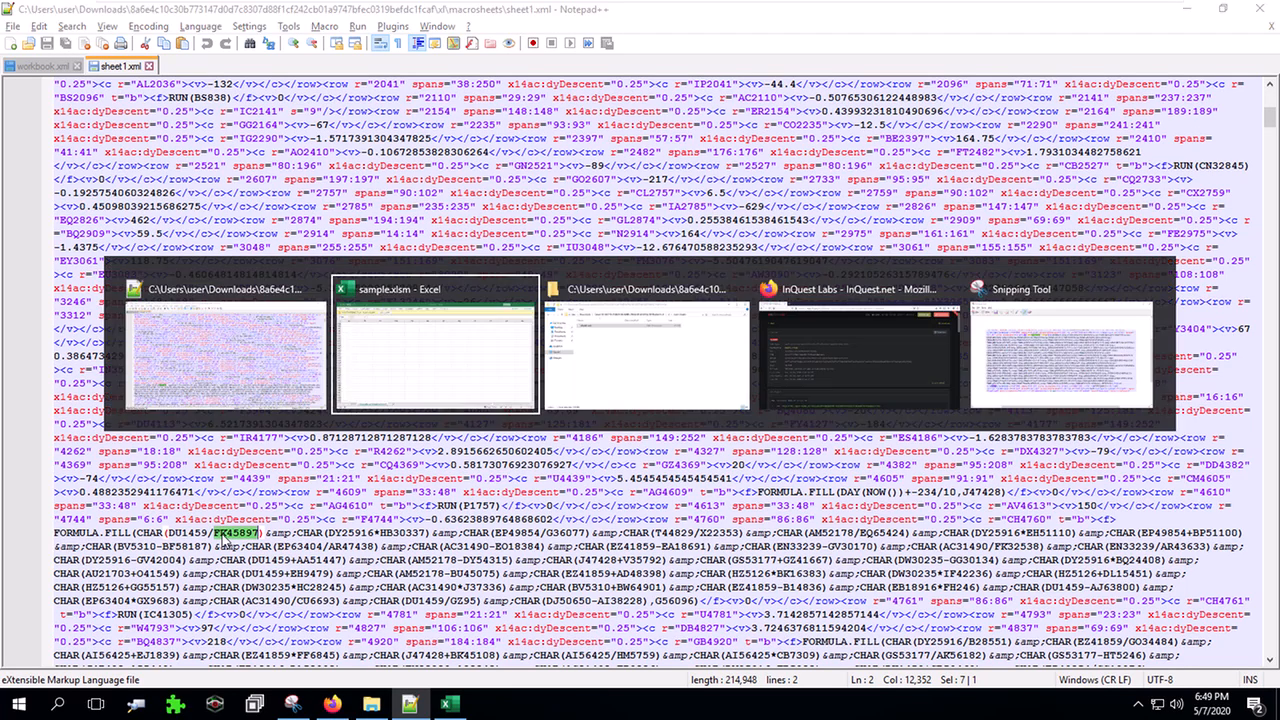
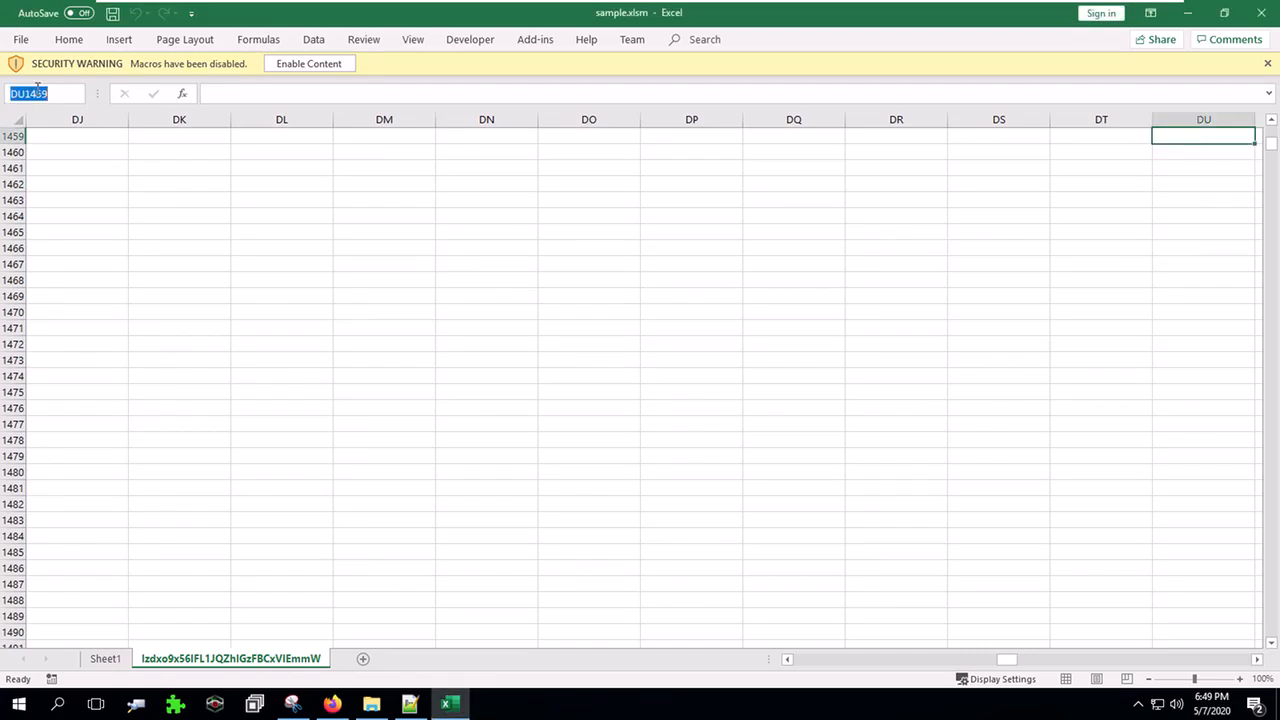
pyautogui.write('FK45897')
pyautogui.press('Return')
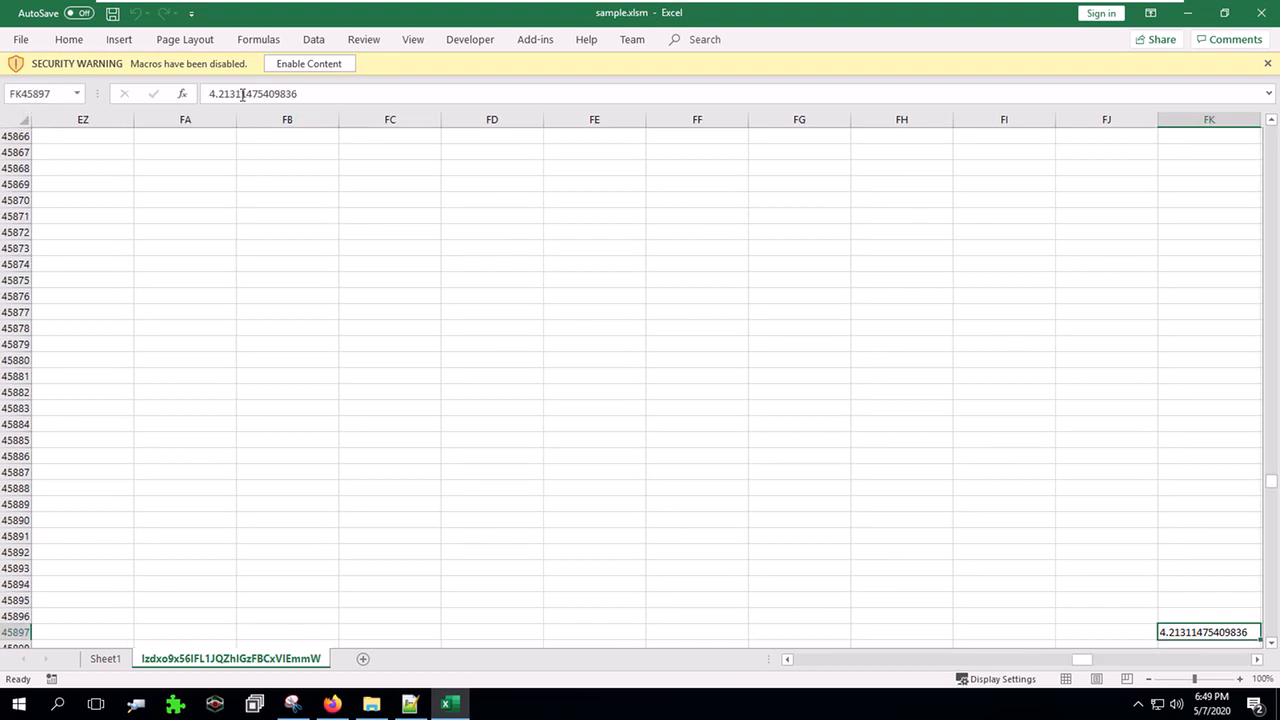
# - Return to sheet1.xml in Notepad++ and search from the start of the file for DU1459, stepping through its successive occurrences
pyautogui.hotkey('alt', 'Tab')
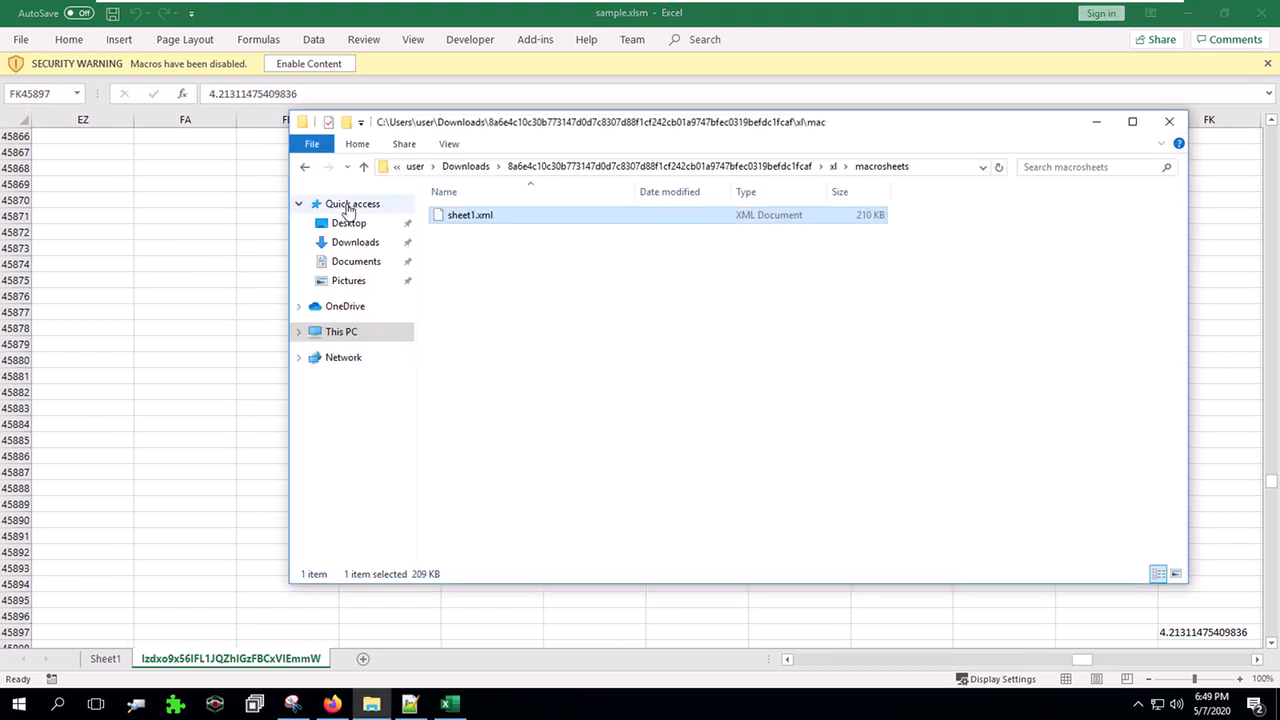
pyautogui.hotkey('alt', 'Tab')
pyautogui.press('Tab')
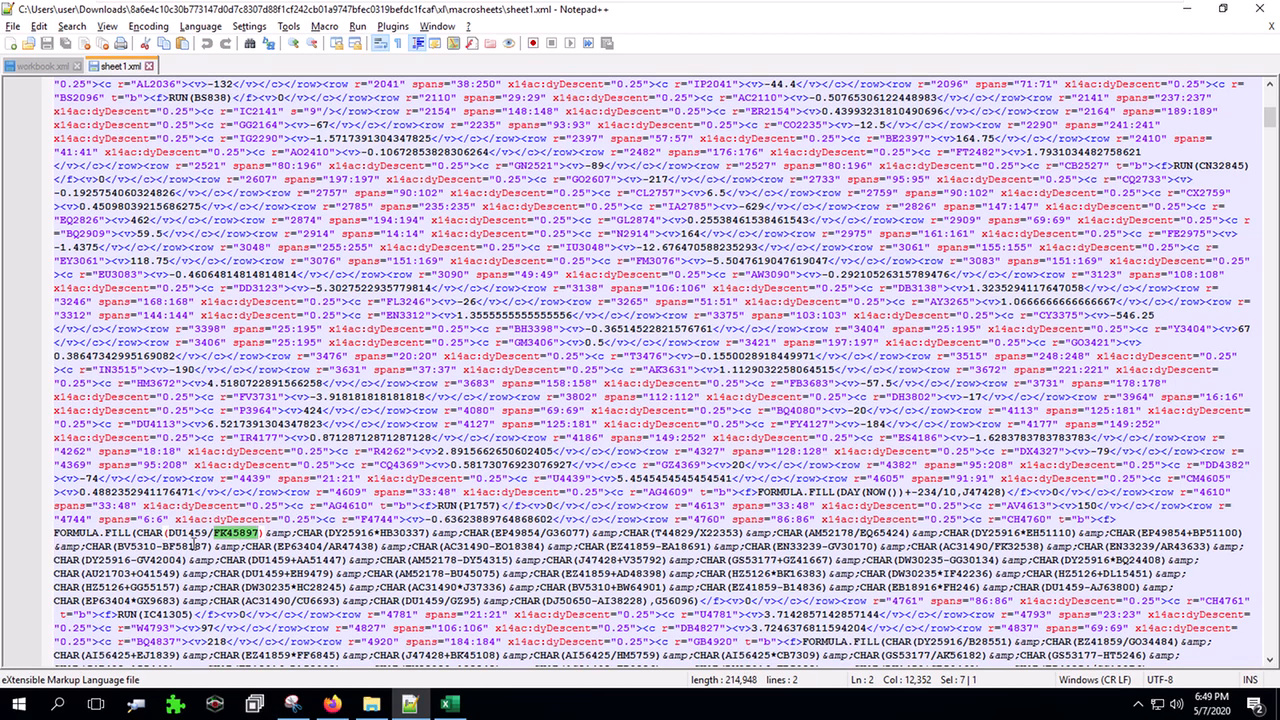
pyautogui.doubleClick(190, 533)
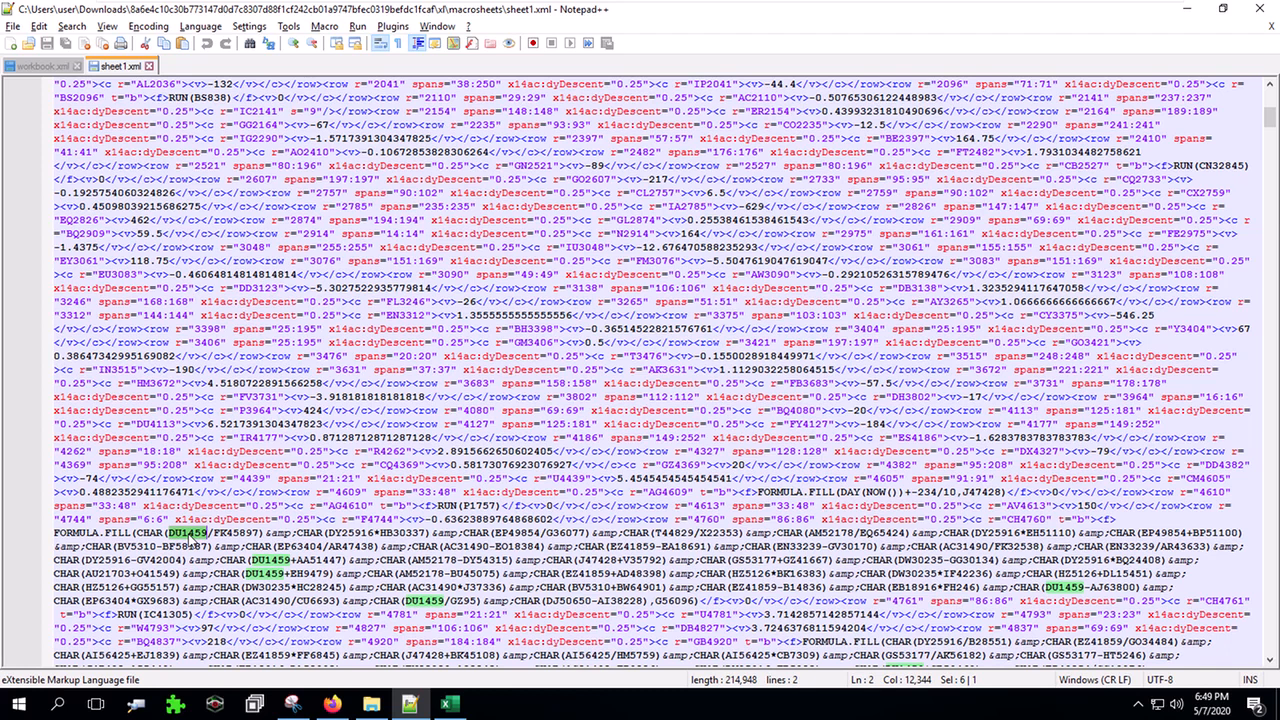
pyautogui.scroll(12, 190, 540)
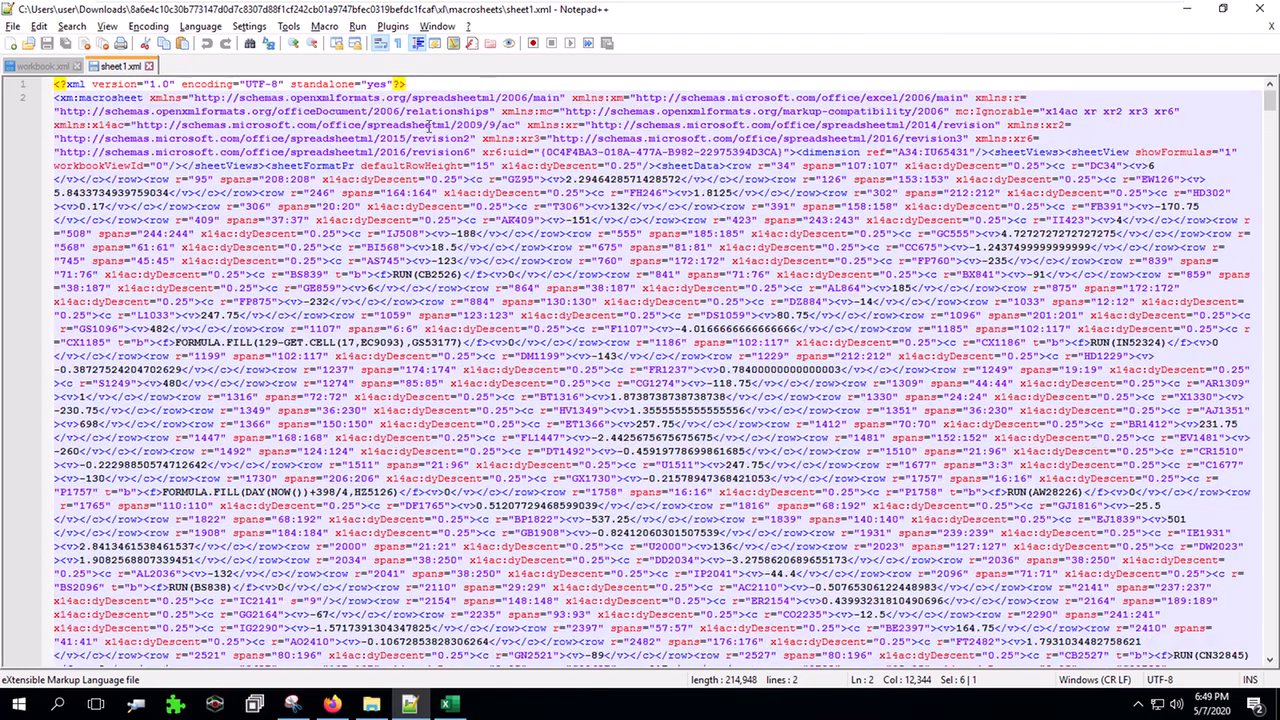
pyautogui.doubleClick(422, 97)
pyautogui.hotkey('ctrl', 'f')
pyautogui.write('DU1459')
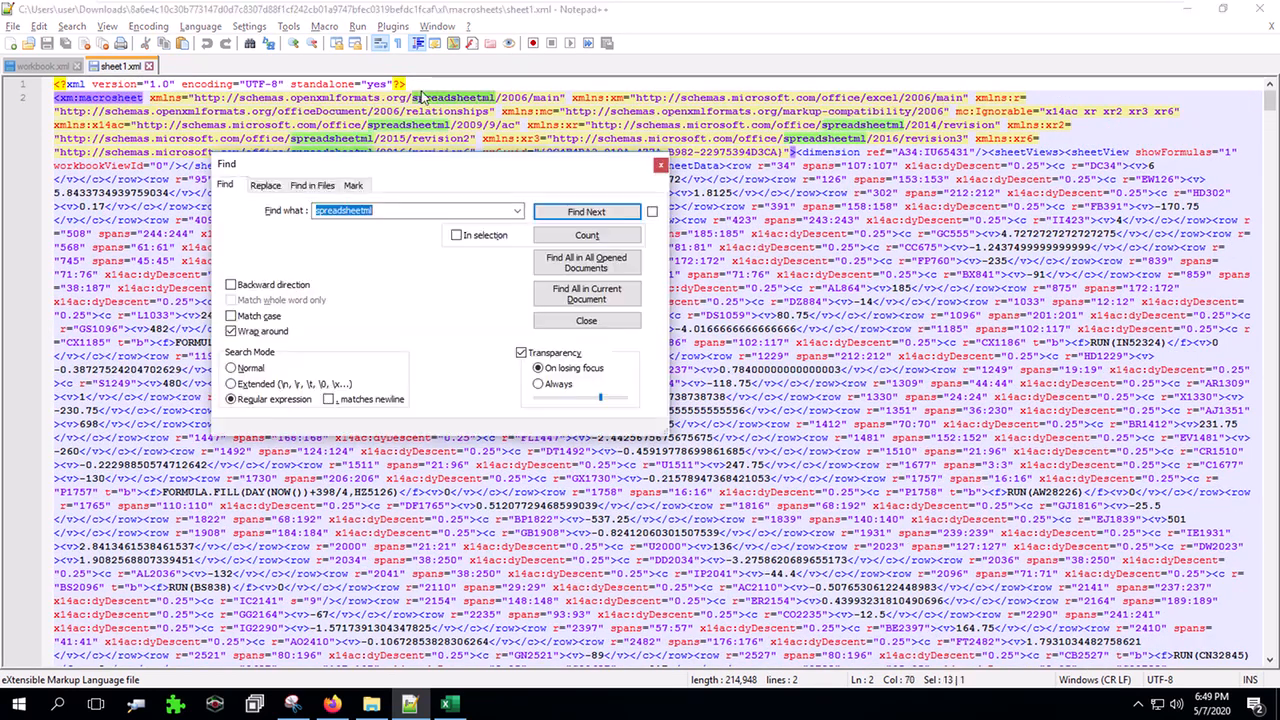
pyautogui.click(616, 211)
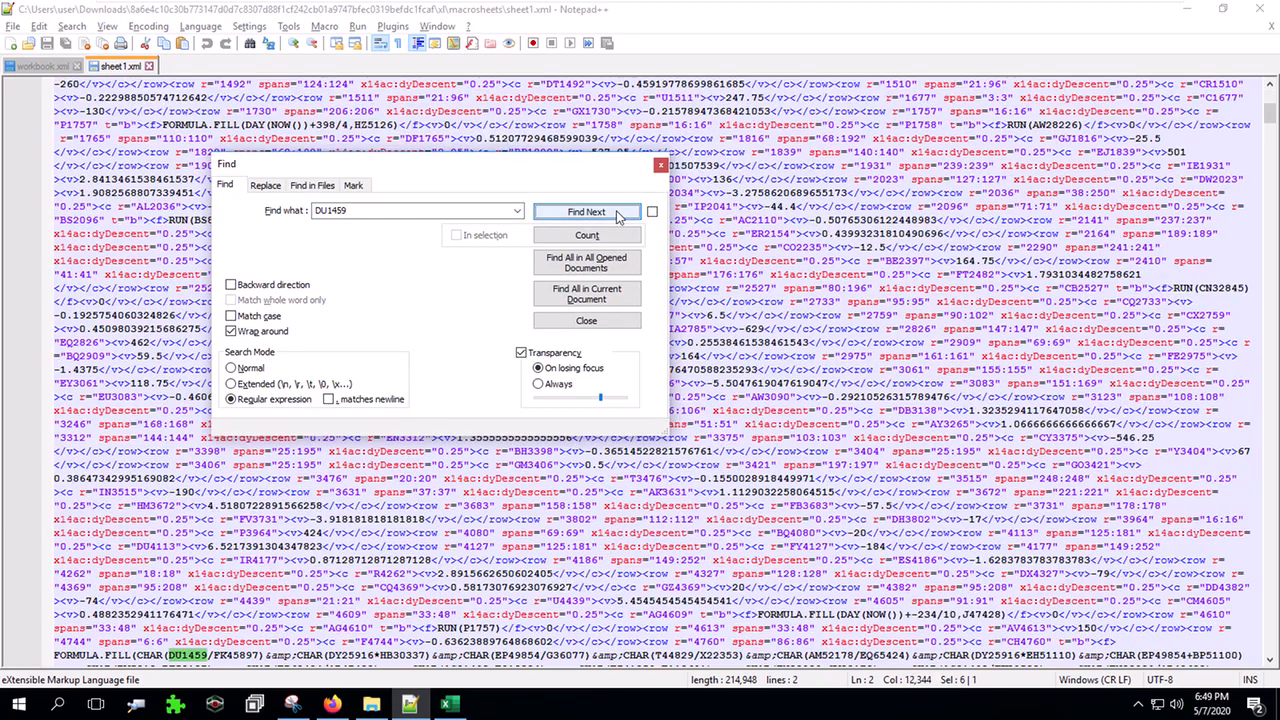
pyautogui.click(586, 211)
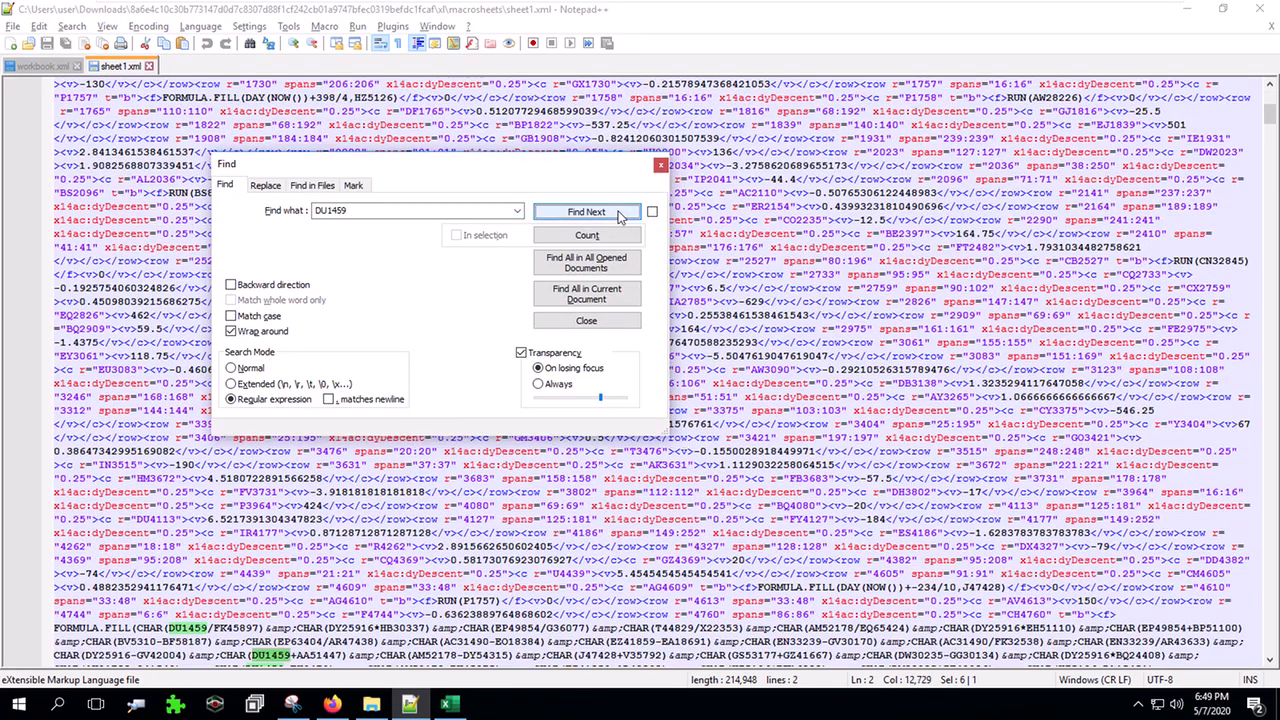
pyautogui.click(618, 212)
pyautogui.click(616, 212)
pyautogui.click(616, 212)
pyautogui.click(616, 212)
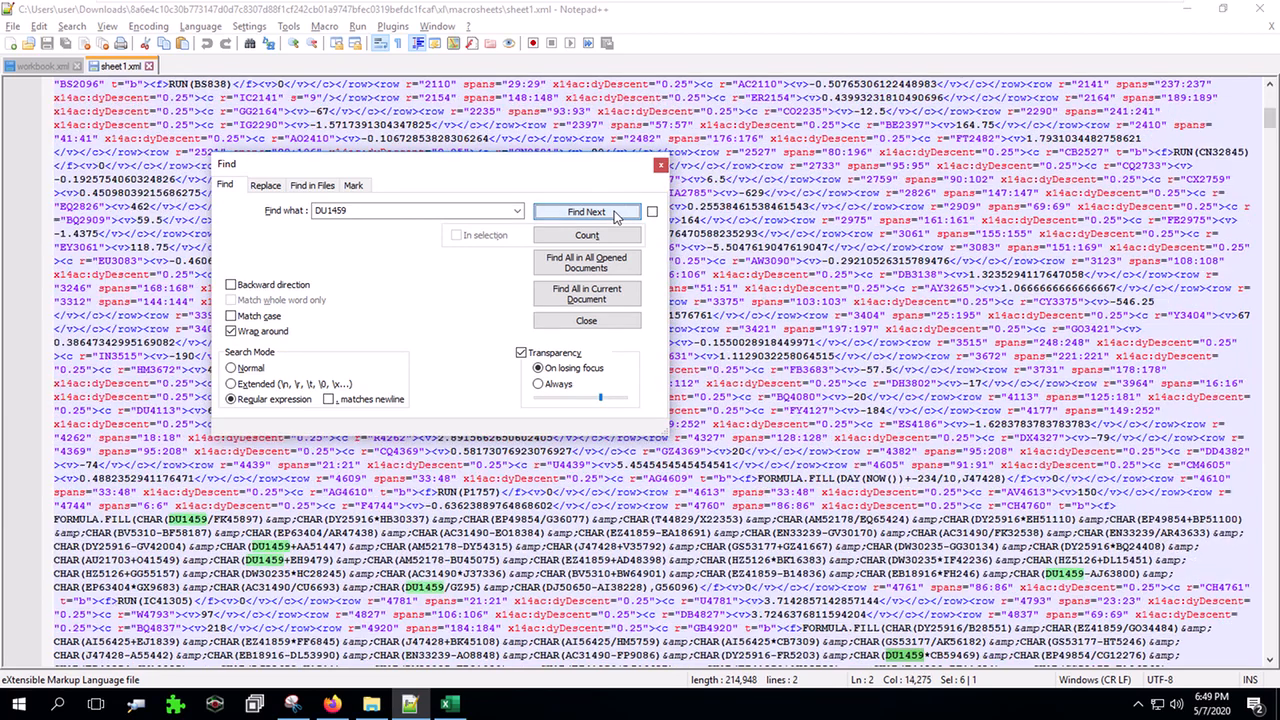
pyautogui.click(614, 212)
pyautogui.click(614, 212)
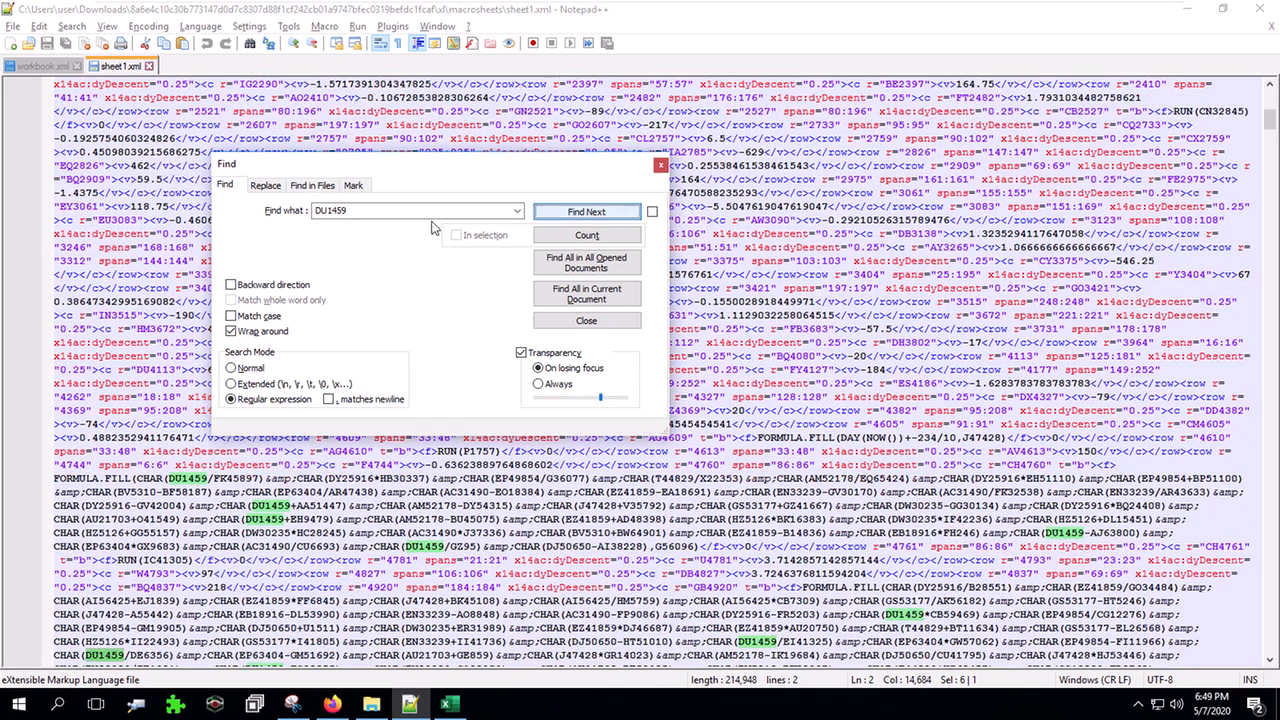
# - Refine the search to ",DU1459" to find the formula that fills that cell, and highlight its DAY(NOW())*GET.CELL(24,CZ13899) part
pyautogui.doubleClick(317, 211)
pyautogui.click(317, 211)
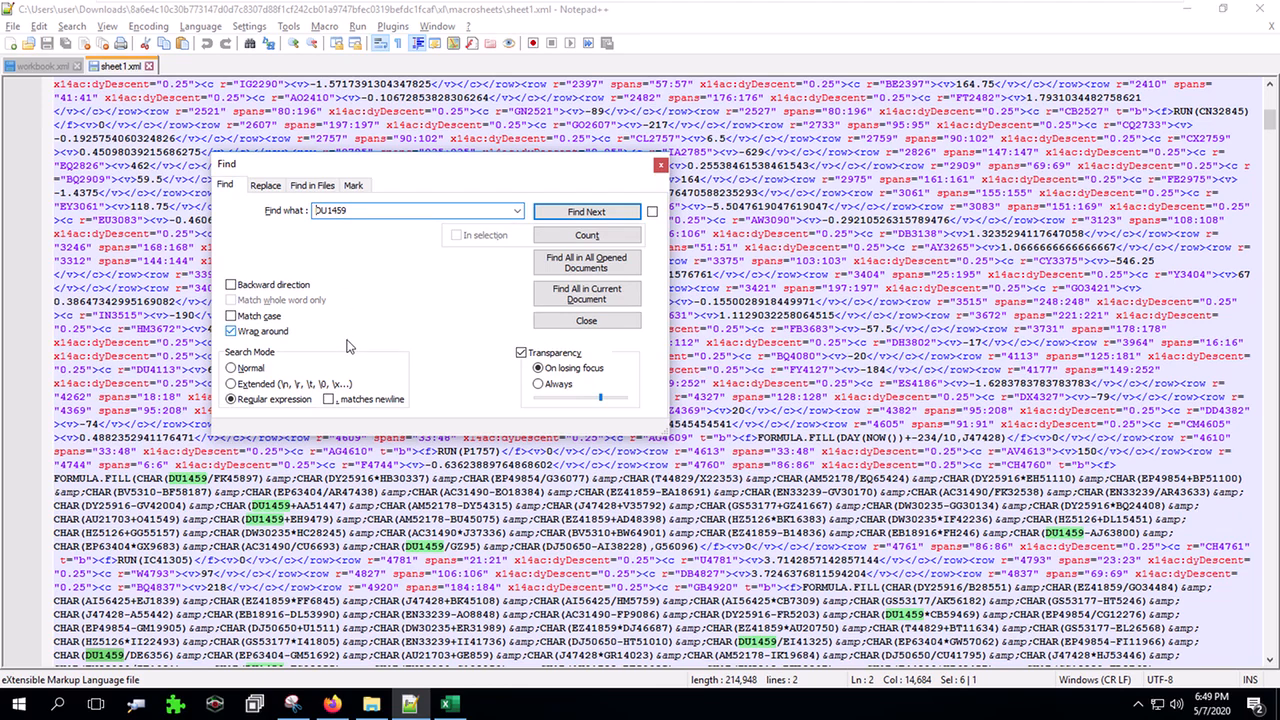
pyautogui.write(',')
pyautogui.click(557, 214)
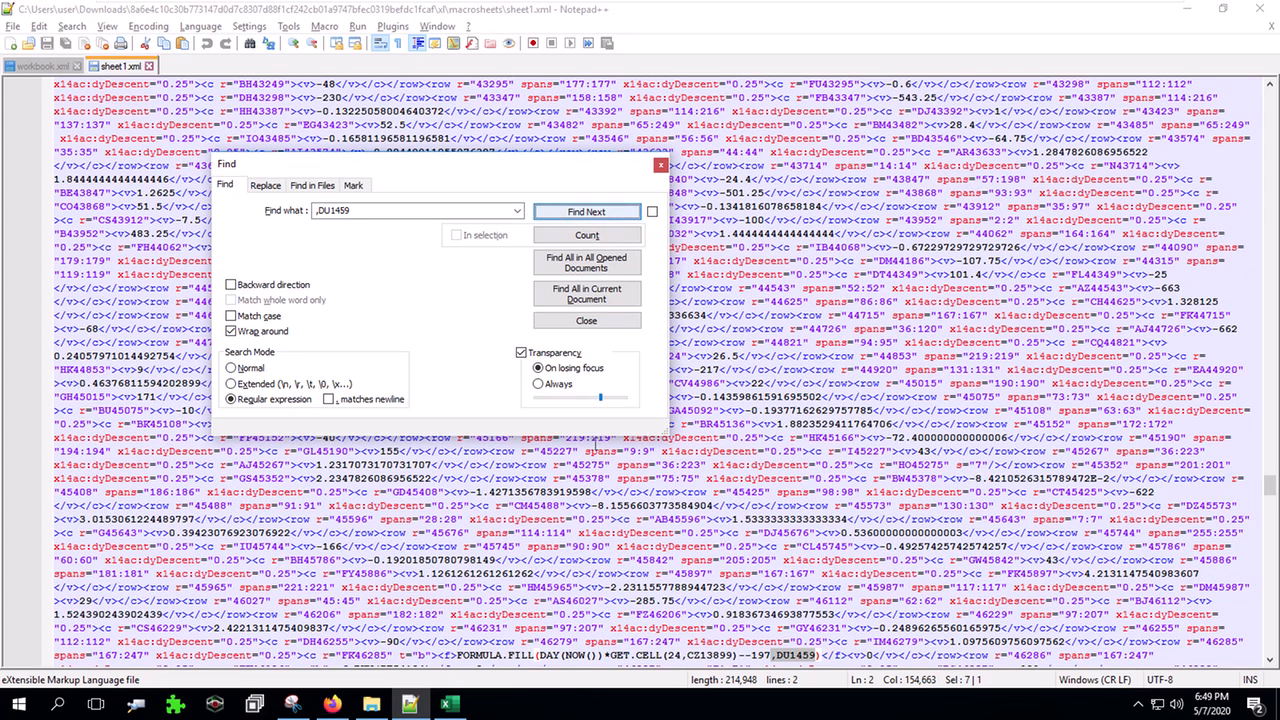
pyautogui.scroll(-2, 613, 624)
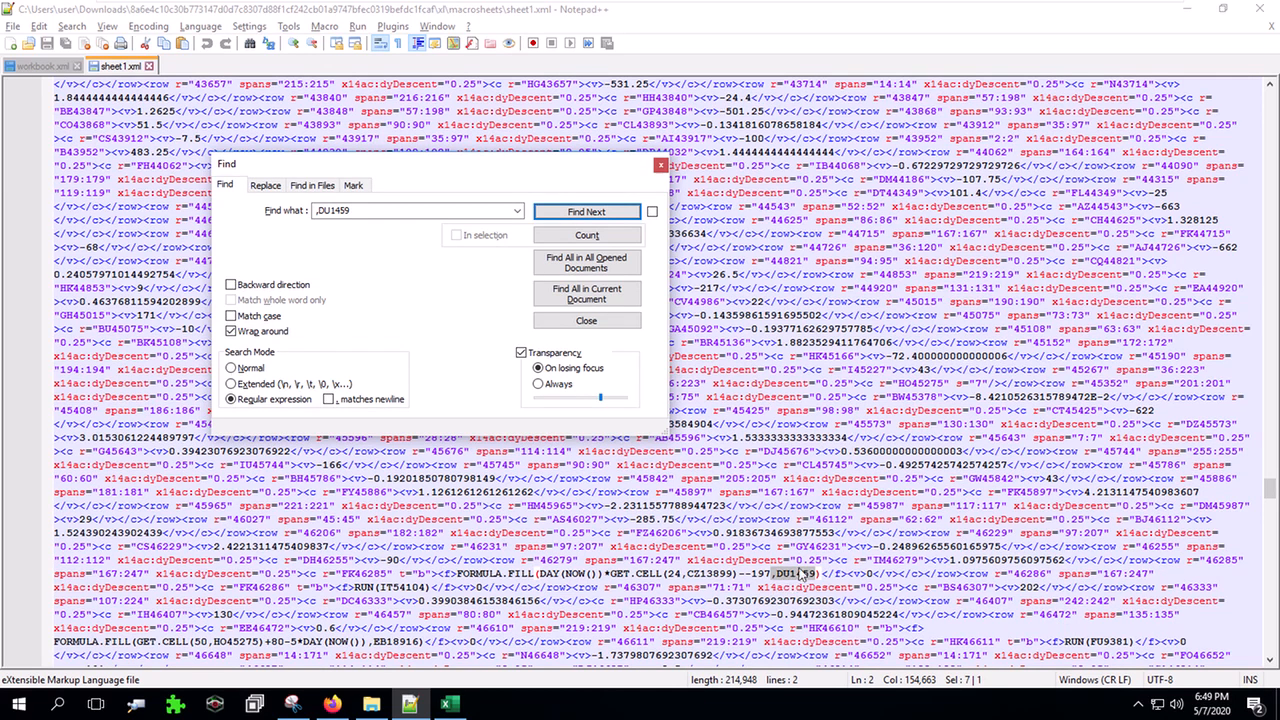
pyautogui.moveTo(540, 574); pyautogui.dragTo(737, 574)
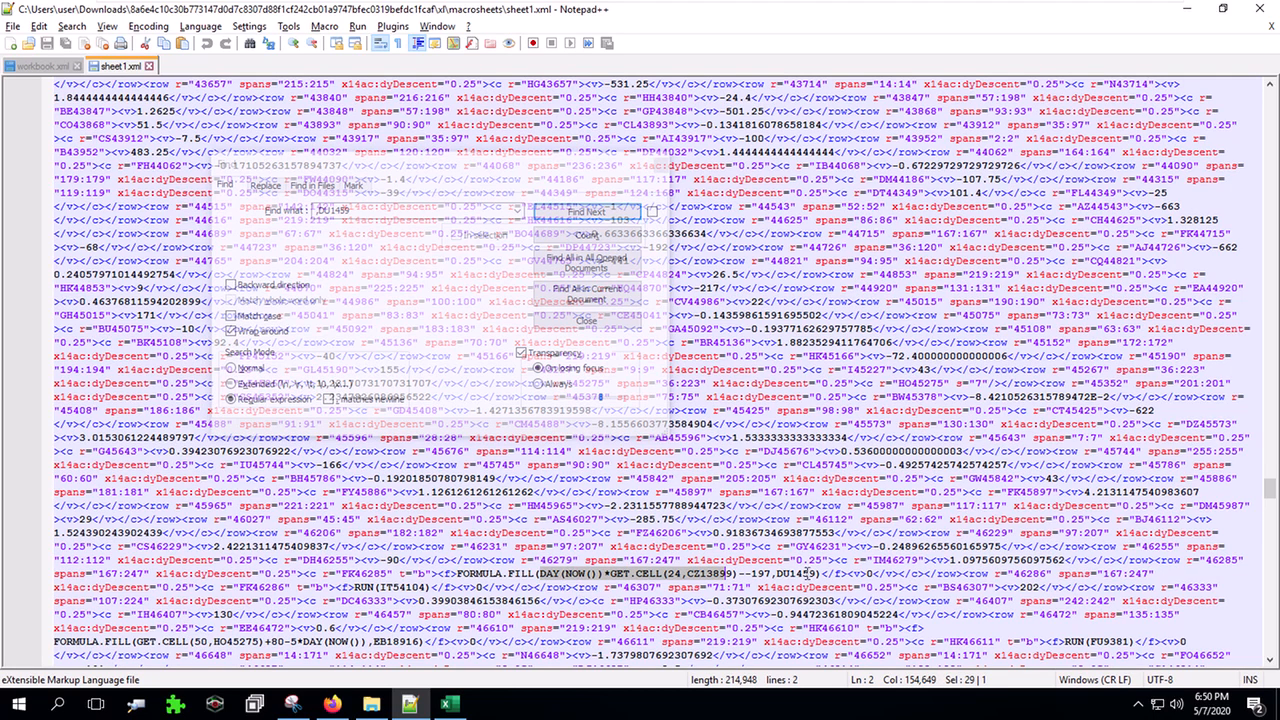
# - Close the search and examine CH4760's formula, highlighting its full CHAR chain, the first CHAR(DU1459/FK45897) expression and the DY25916 reference
pyautogui.click(660, 160)
pyautogui.moveTo(1270, 490); pyautogui.dragTo(1270, 90)
pyautogui.scroll(-6, 1112, 241)
pyautogui.scroll(-12, 1112, 241)
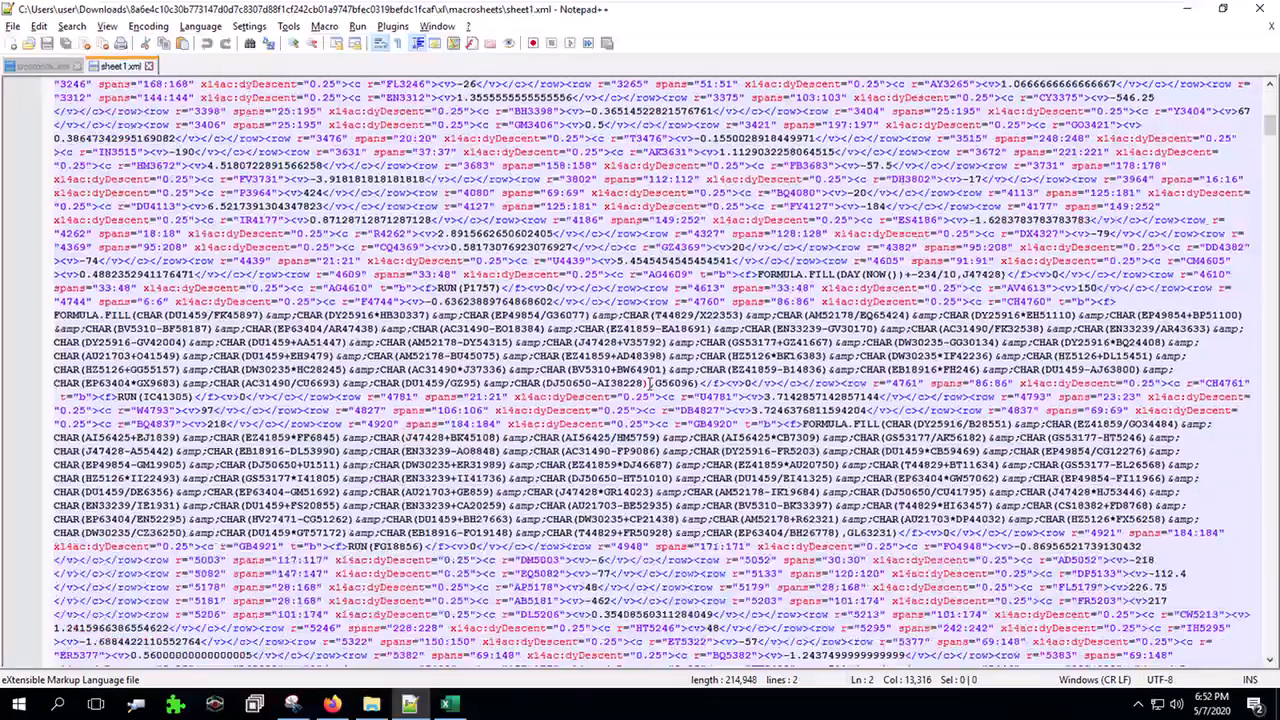
pyautogui.moveTo(652, 383); pyautogui.dragTo(140, 315)
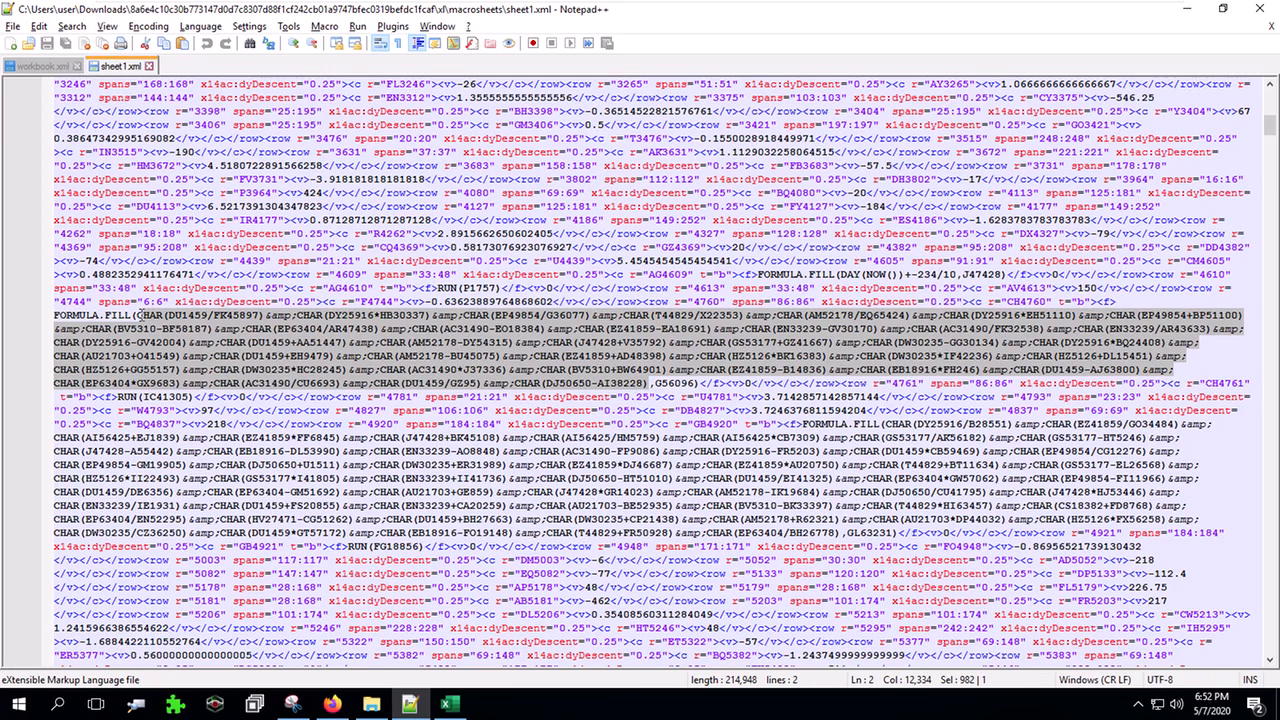
pyautogui.doubleClick(228, 316)
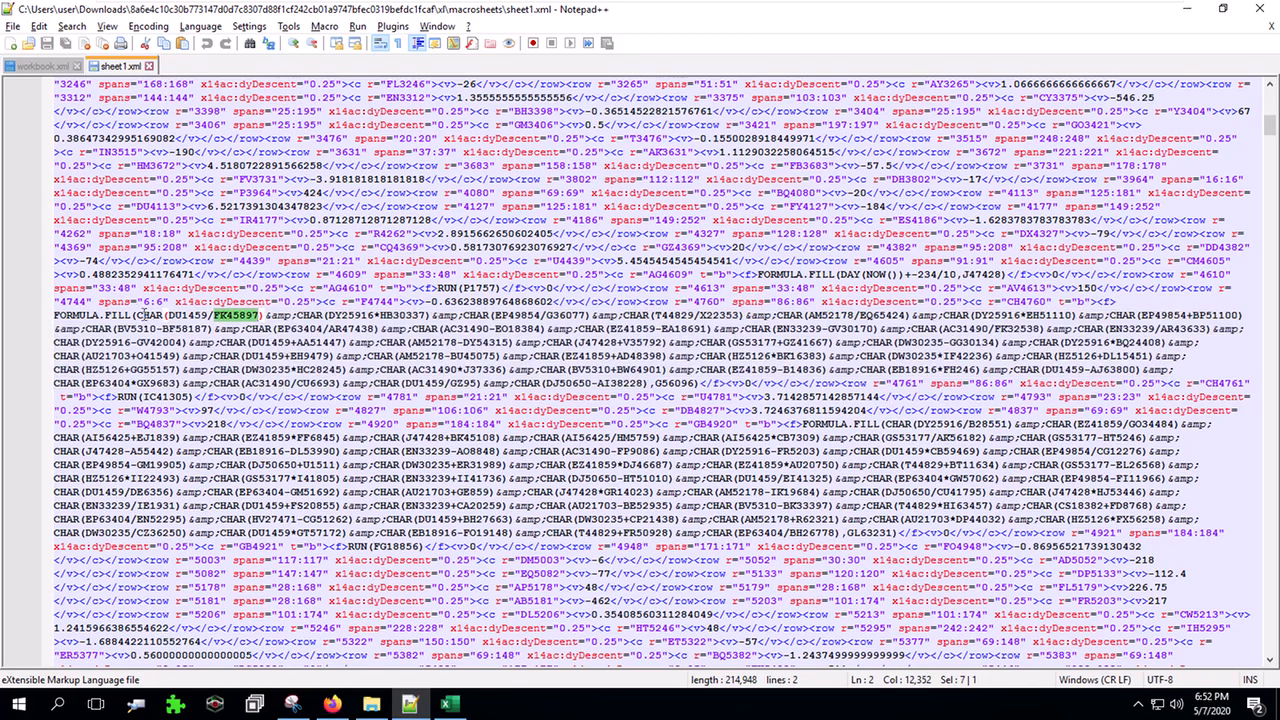
pyautogui.moveTo(136, 316); pyautogui.dragTo(266, 316)
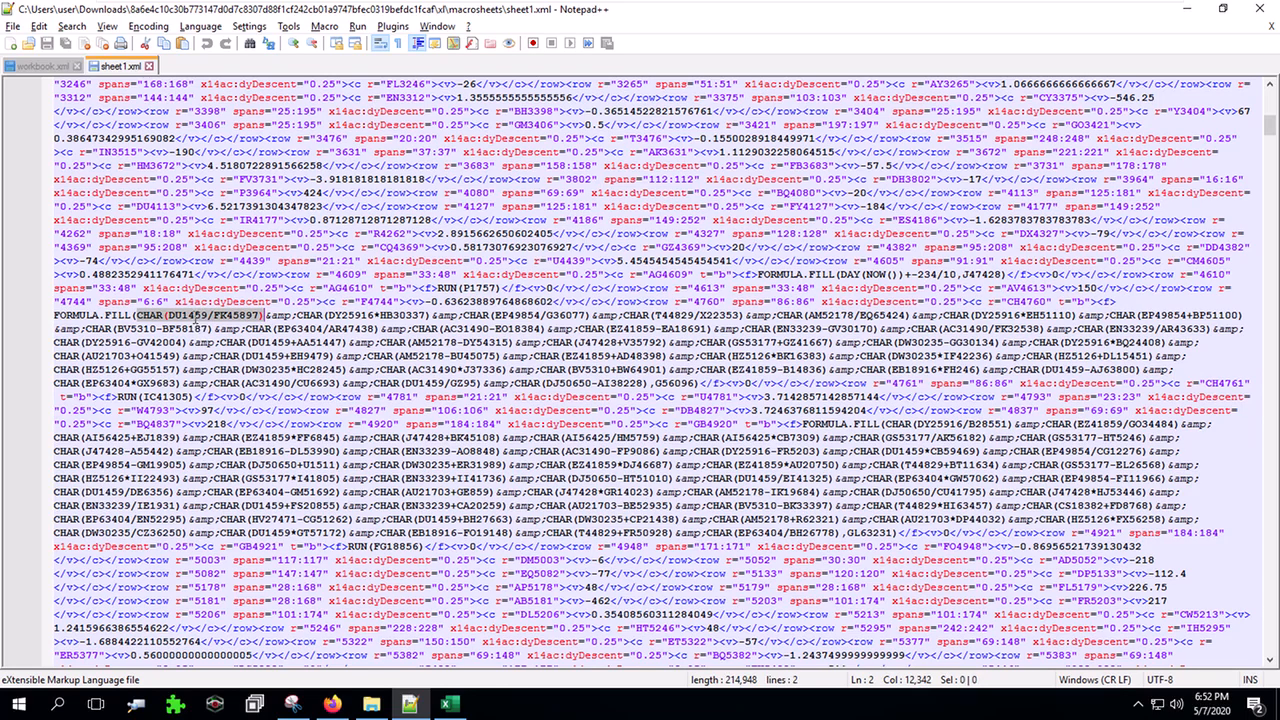
pyautogui.doubleClick(196, 320)
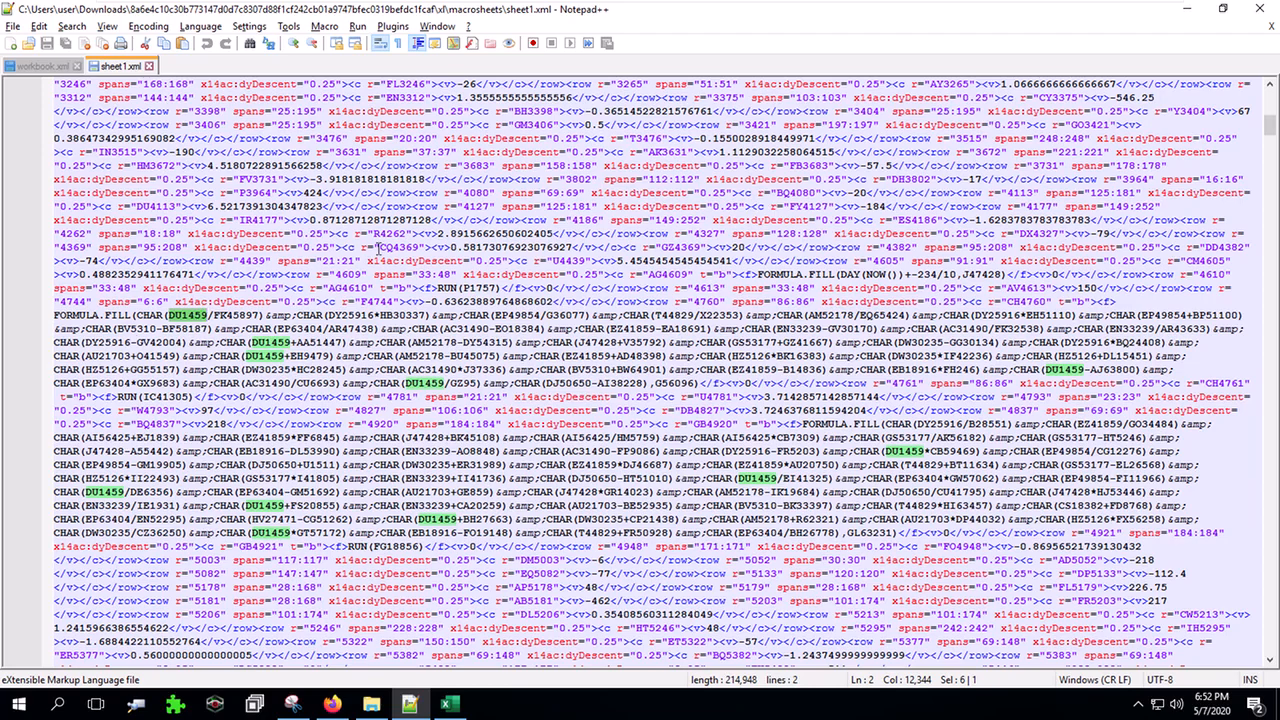
pyautogui.click(297, 315)
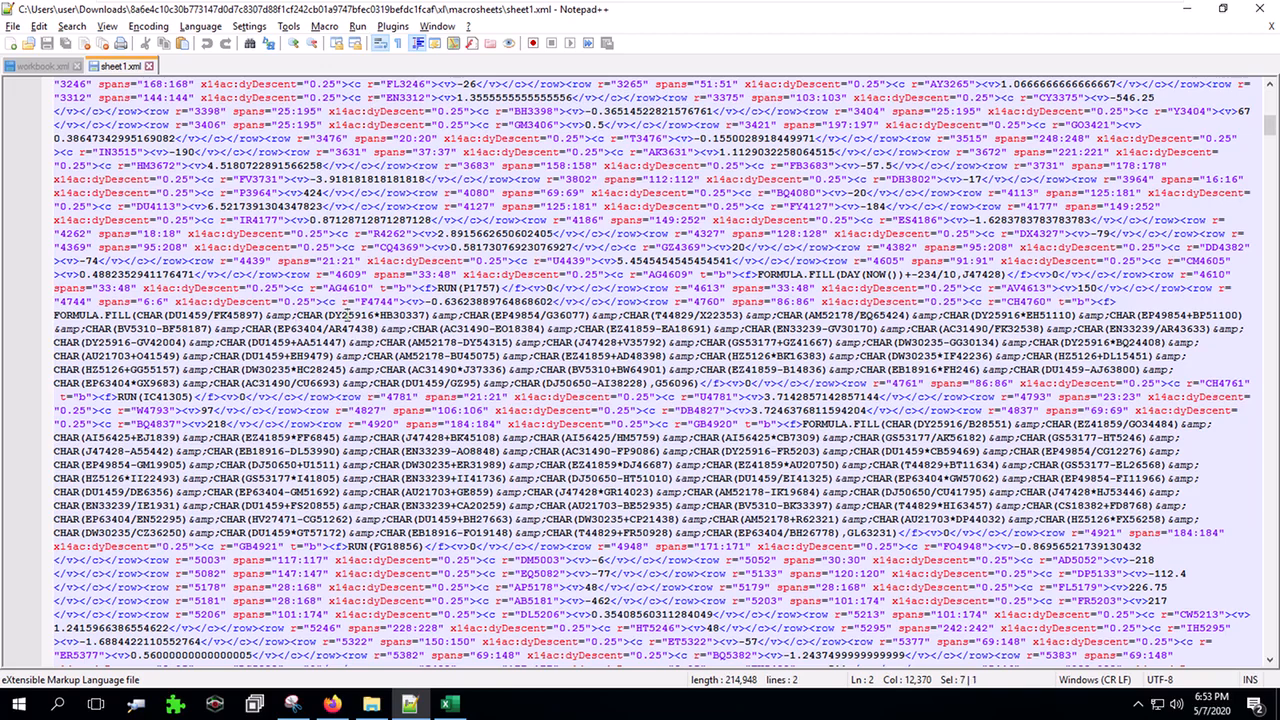
pyautogui.doubleClick(345, 315)
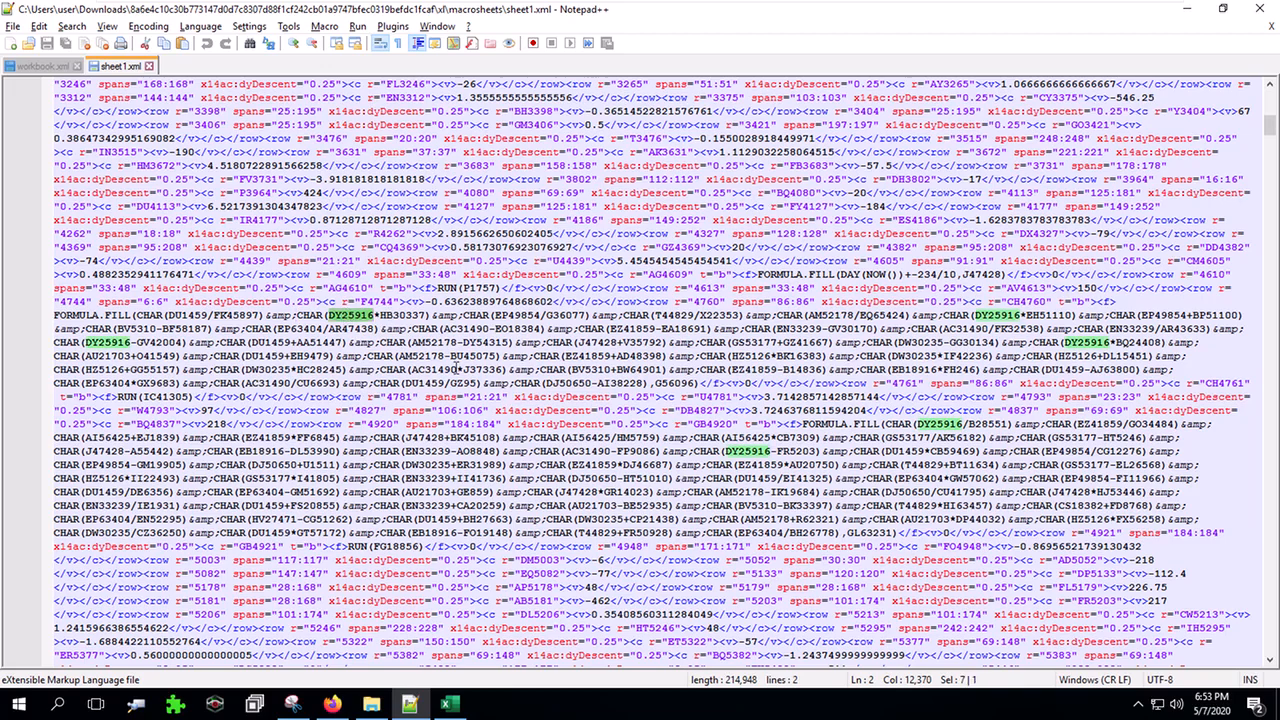
# - Search again for ",DU1459" and highlight the DAY(NOW()) part of the formula that fills it
pyautogui.hotkey('ctrl', 'f')
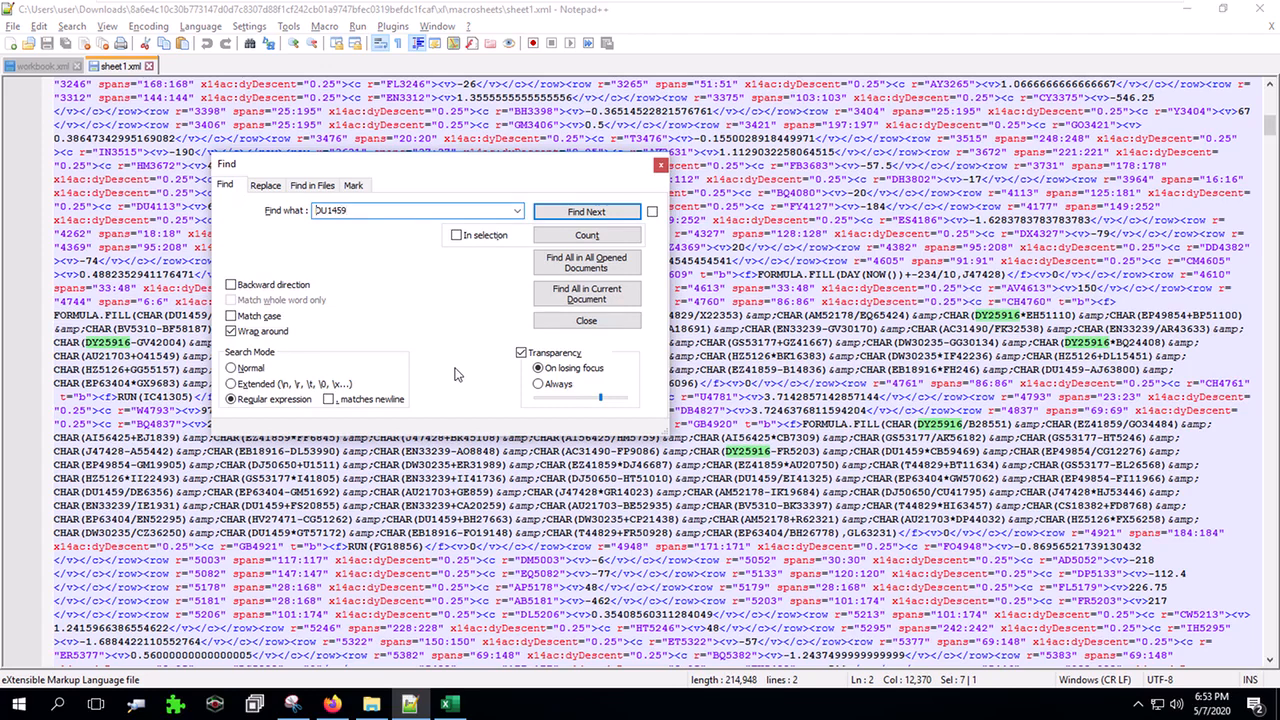
pyautogui.click(588, 212)
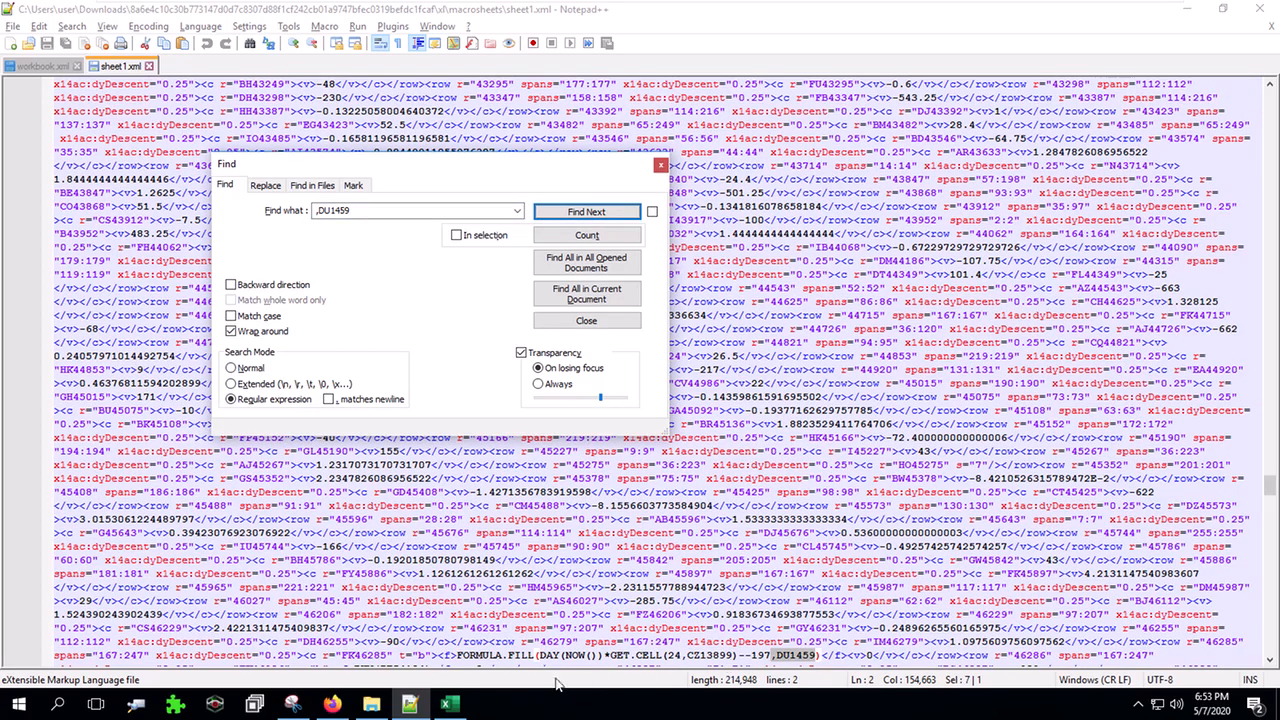
pyautogui.moveTo(538, 656); pyautogui.dragTo(608, 656)
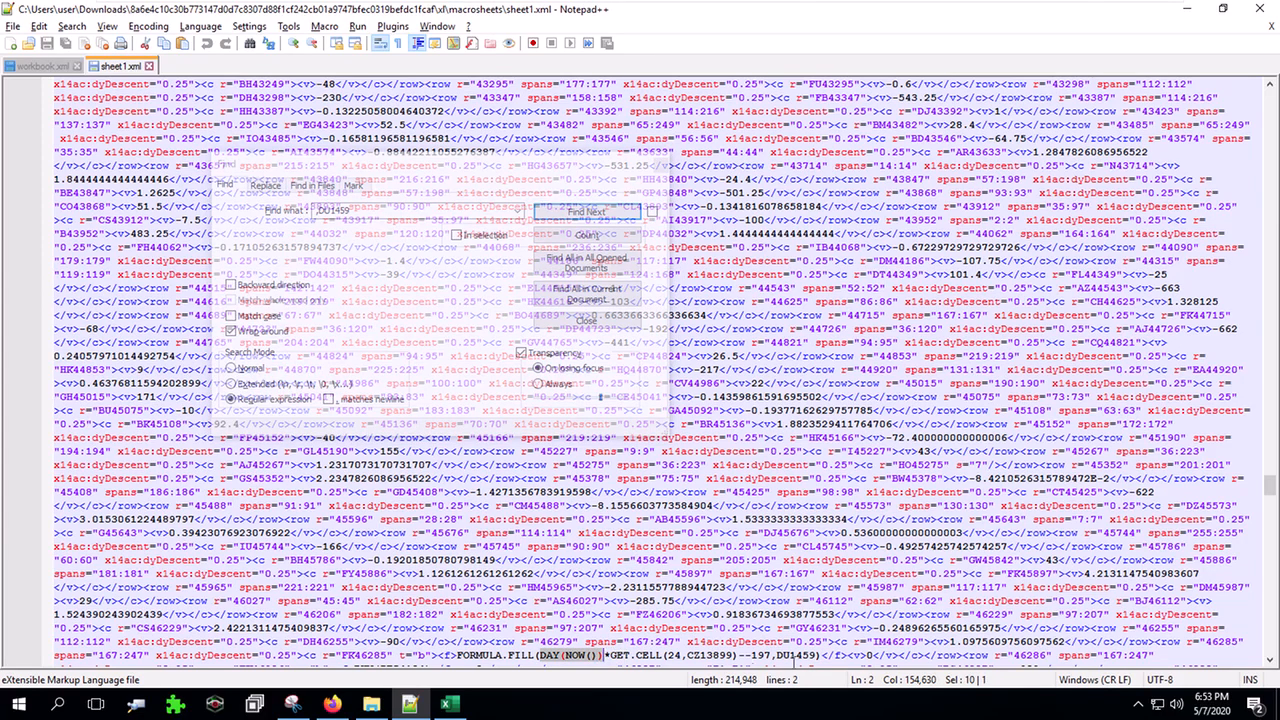
# - Close the search, return to the CH4760 entry and highlight the DU1459 reference in its first CHAR expression
pyautogui.click(664, 162)
pyautogui.moveTo(1273, 486); pyautogui.dragTo(1275, 85)
pyautogui.scroll(-5, 1172, 236)
pyautogui.scroll(-11, 1172, 236)
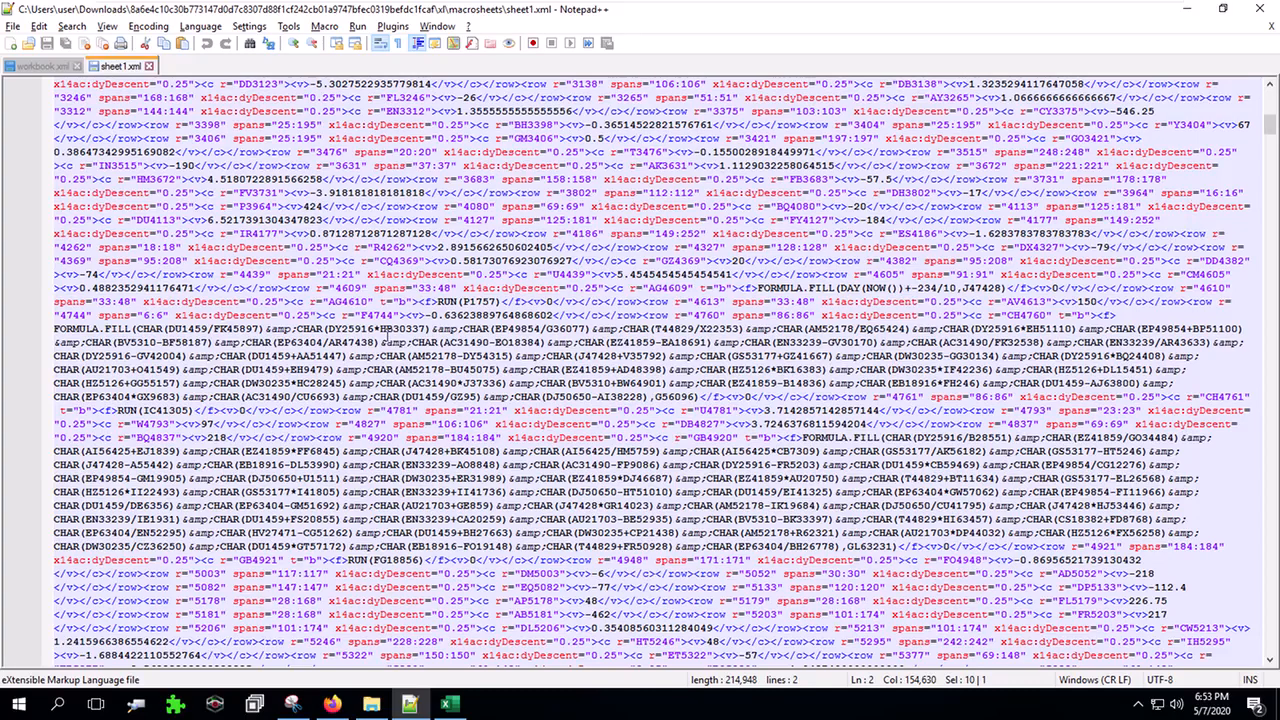
pyautogui.click(179, 330)
pyautogui.doubleClick(180, 330)
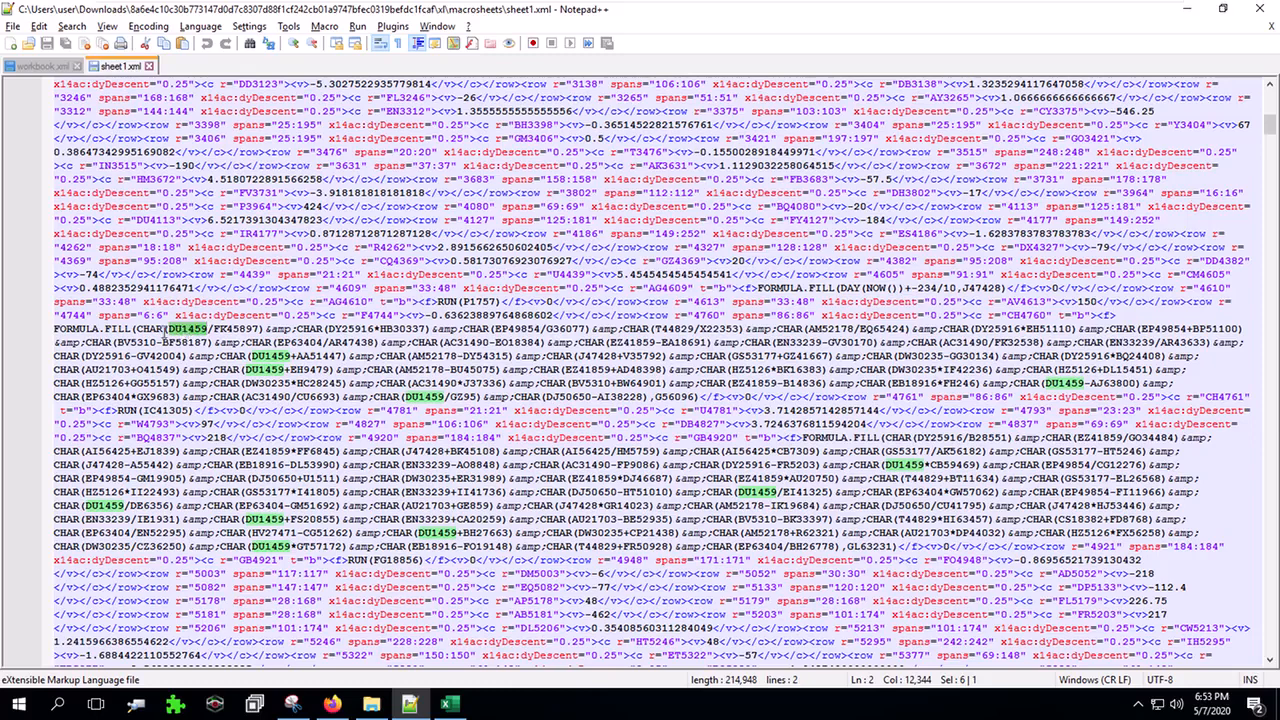
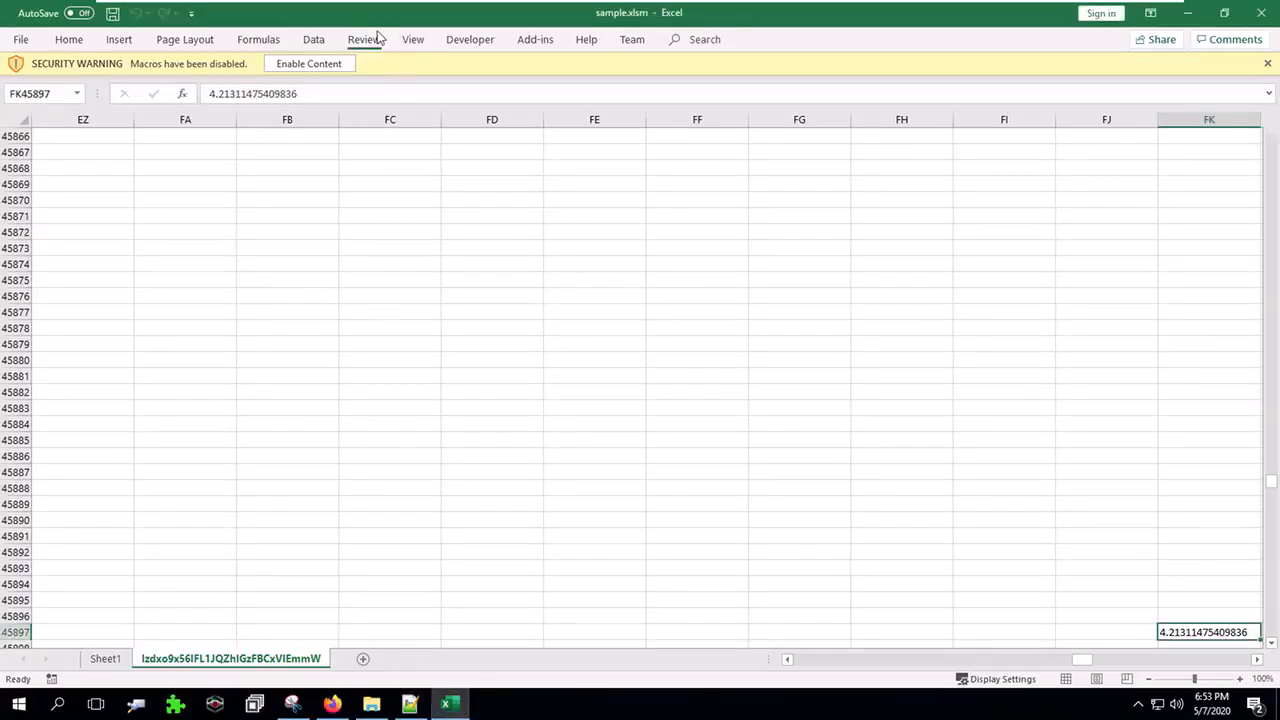
# - In Excel, rename the defined name Auto_openhFX8u to openhFX8u in the Name Manager, then enable the workbook's macro content
pyautogui.click(314, 40)
pyautogui.click(260, 40)
pyautogui.click(446, 92)
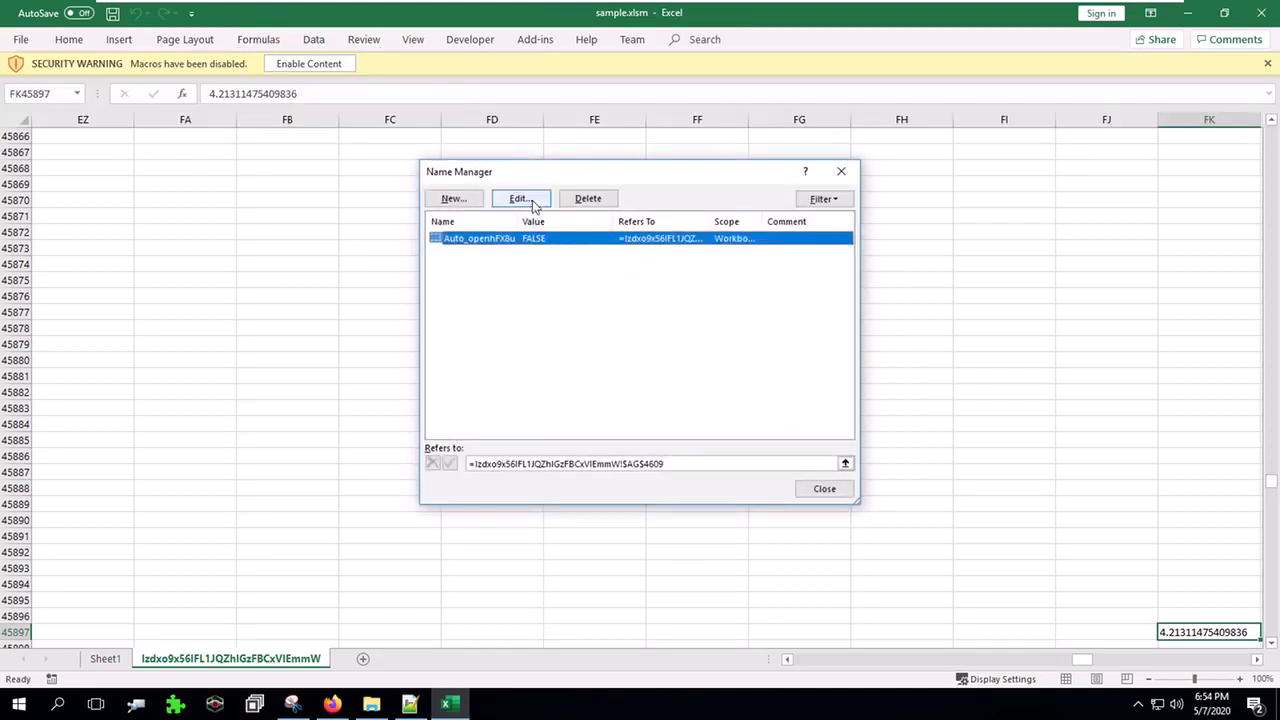
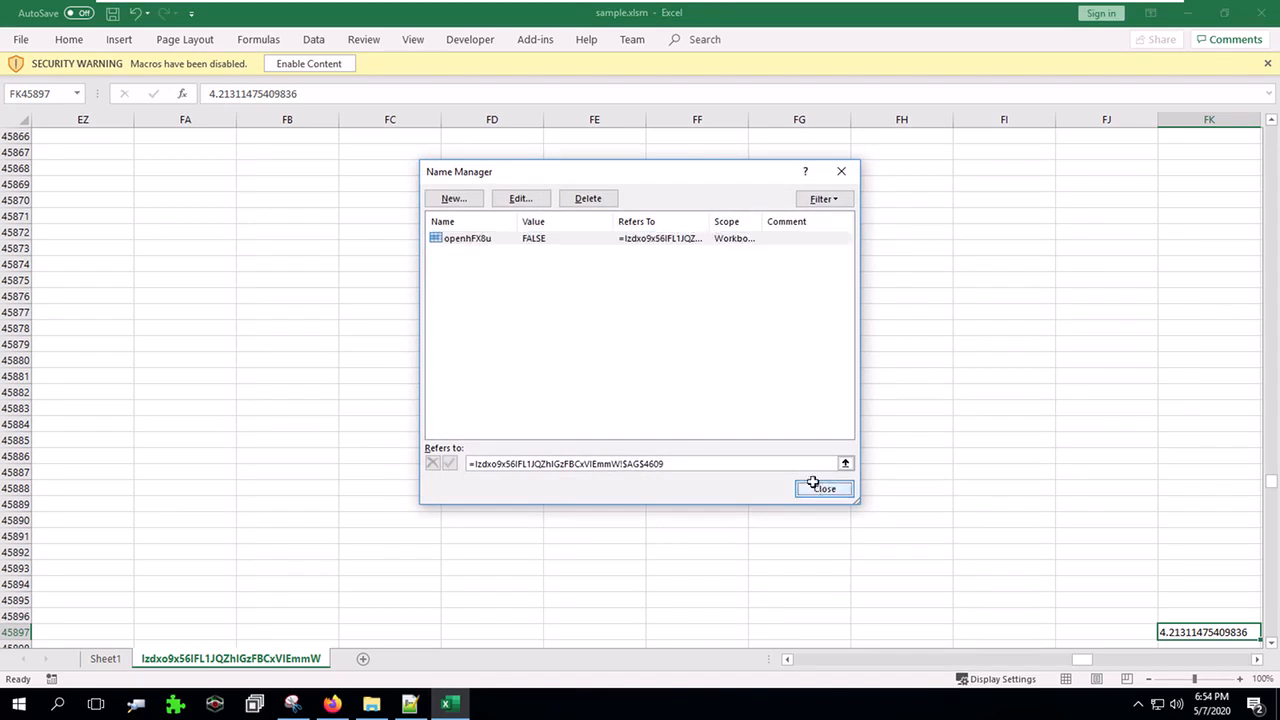
pyautogui.click(320, 63)
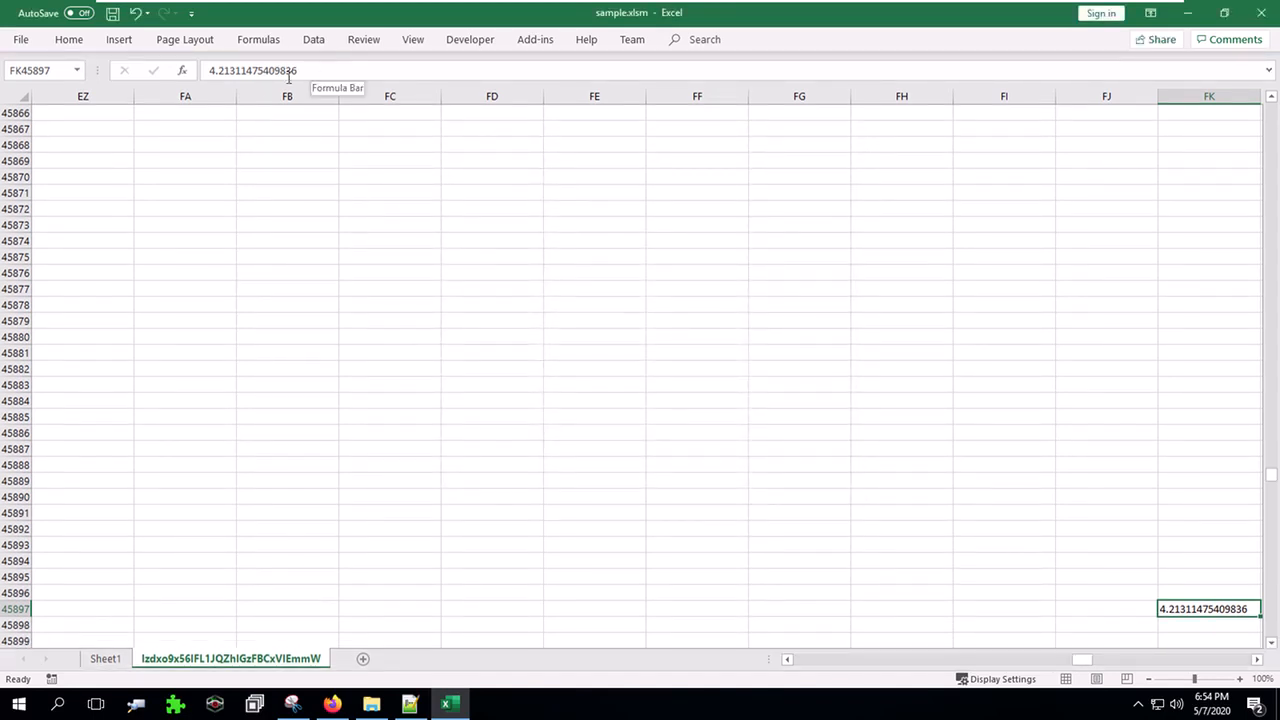
# - Single-step the macro from the openhFX8u entry cell, evaluating AG4609's FORMULA.FILL(DAY(NOW())+-234/10,J47428) piece by piece until it executes
pyautogui.click(77, 70)
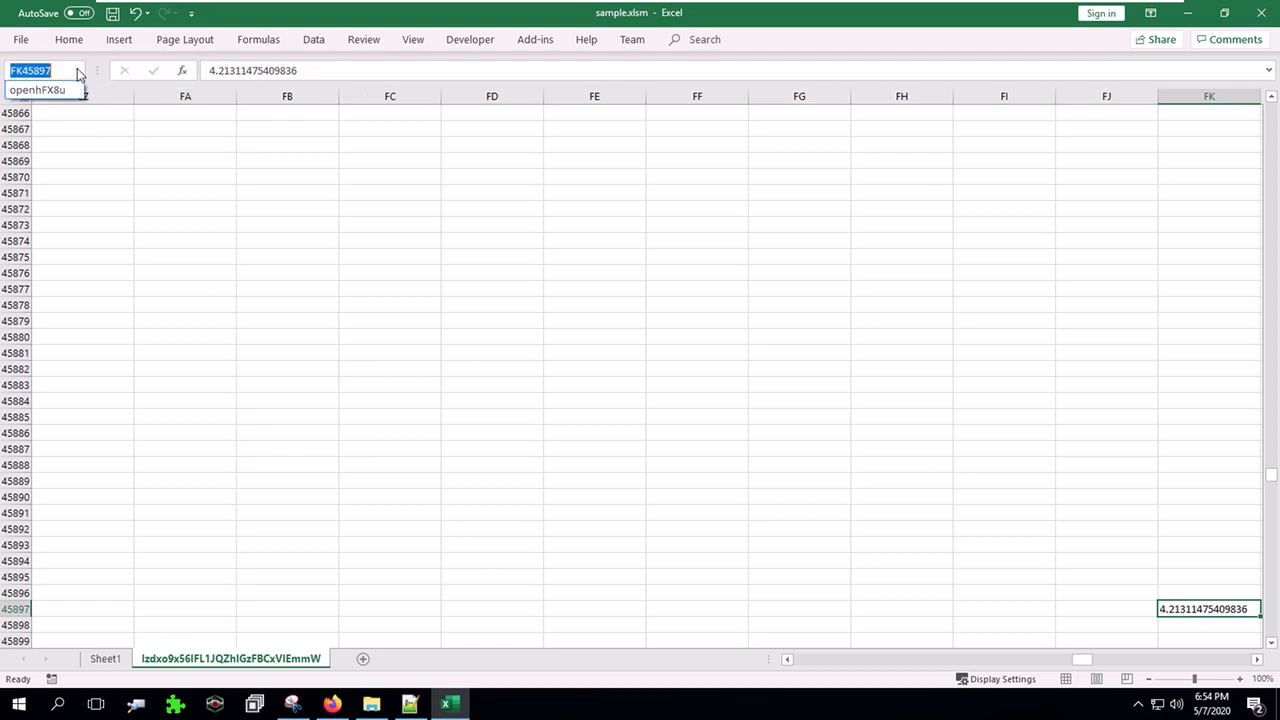
pyautogui.click(78, 71)
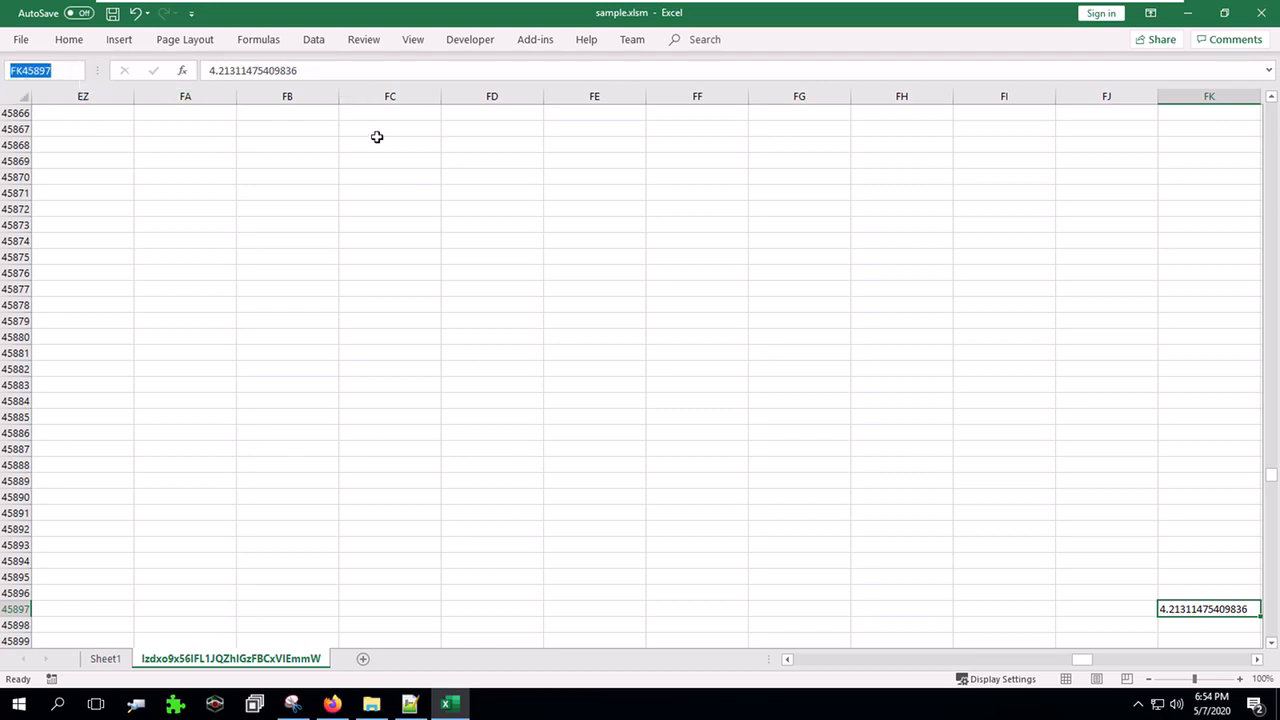
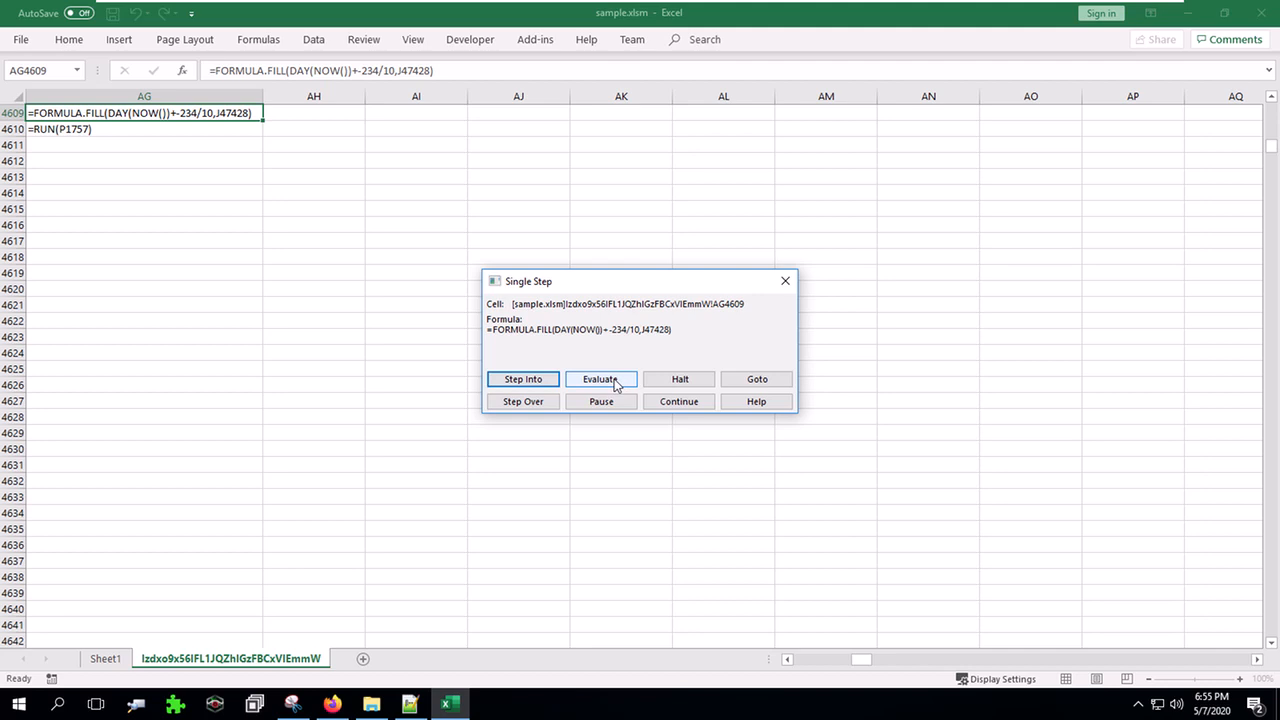
pyautogui.click(615, 385)
pyautogui.click(615, 385)
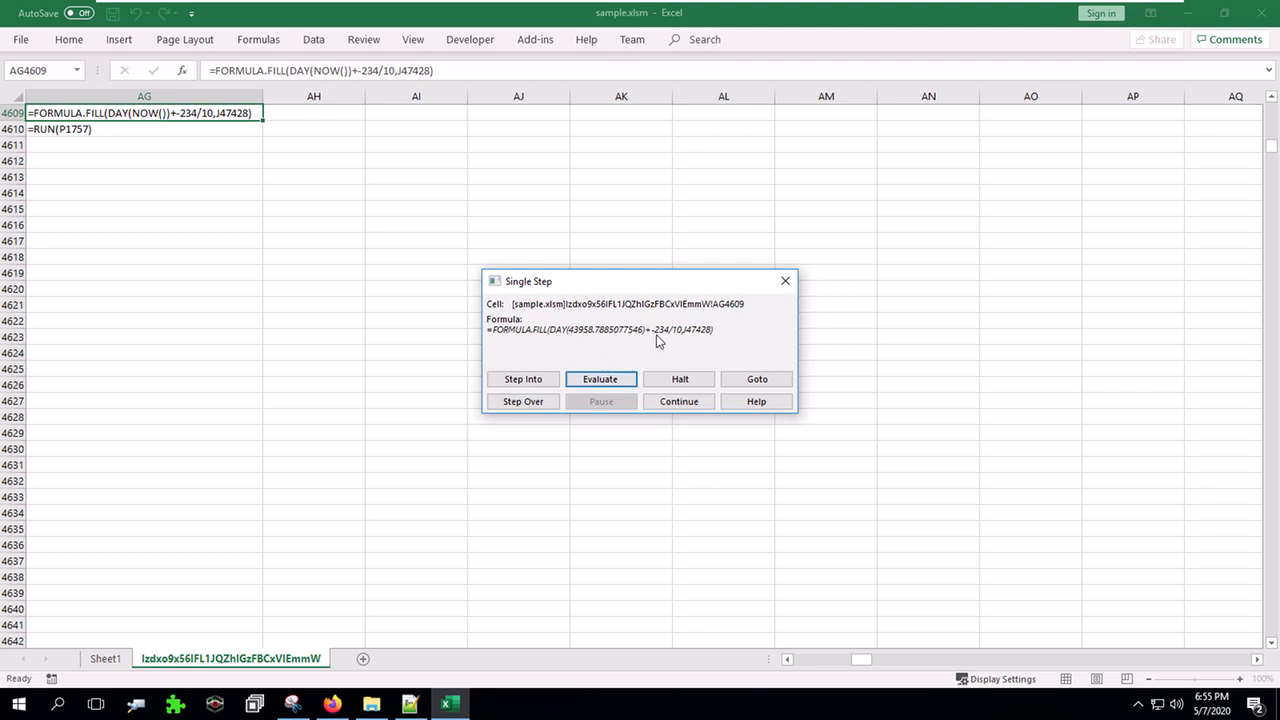
pyautogui.click(597, 386)
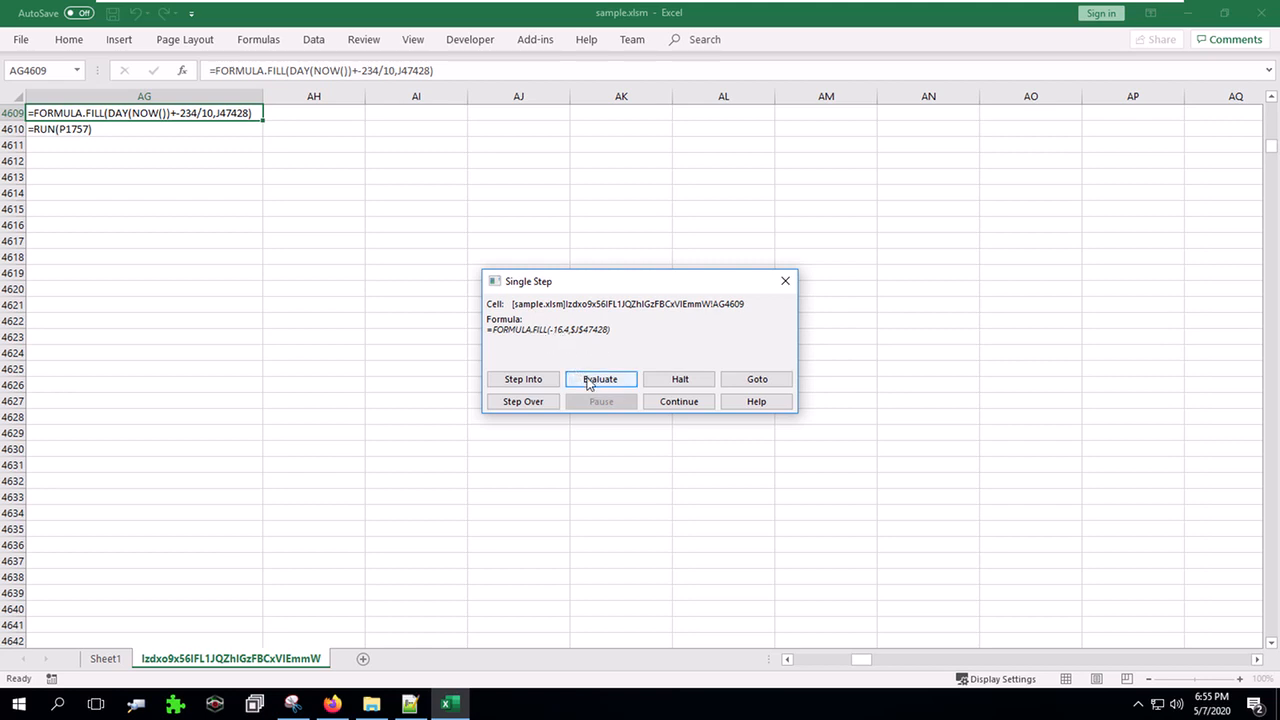
pyautogui.click(589, 383)
pyautogui.click(589, 383)
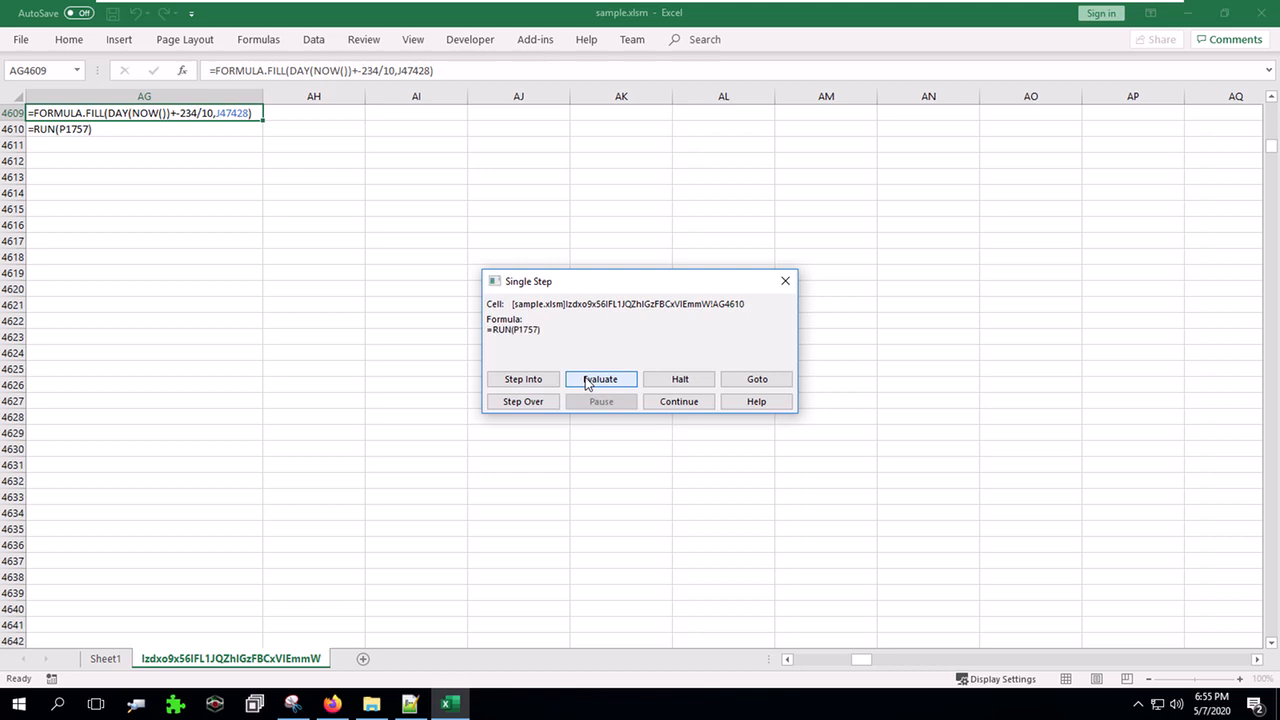
# - Follow the RUN call to P1757, evaluate its FORMULA.FILL into HZ5126 and continue through the RUN call to AW28226
pyautogui.click(587, 383)
pyautogui.click(587, 383)
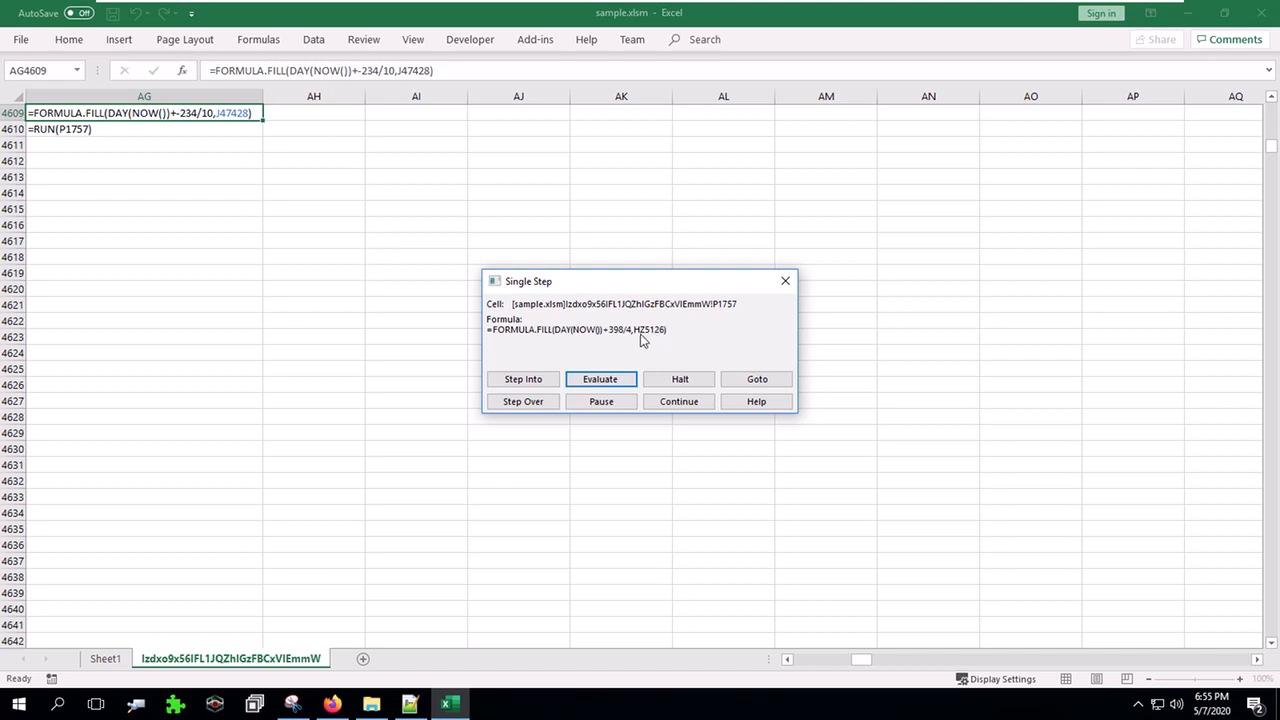
pyautogui.click(614, 379)
pyautogui.click(614, 379)
pyautogui.click(614, 379)
pyautogui.click(614, 379)
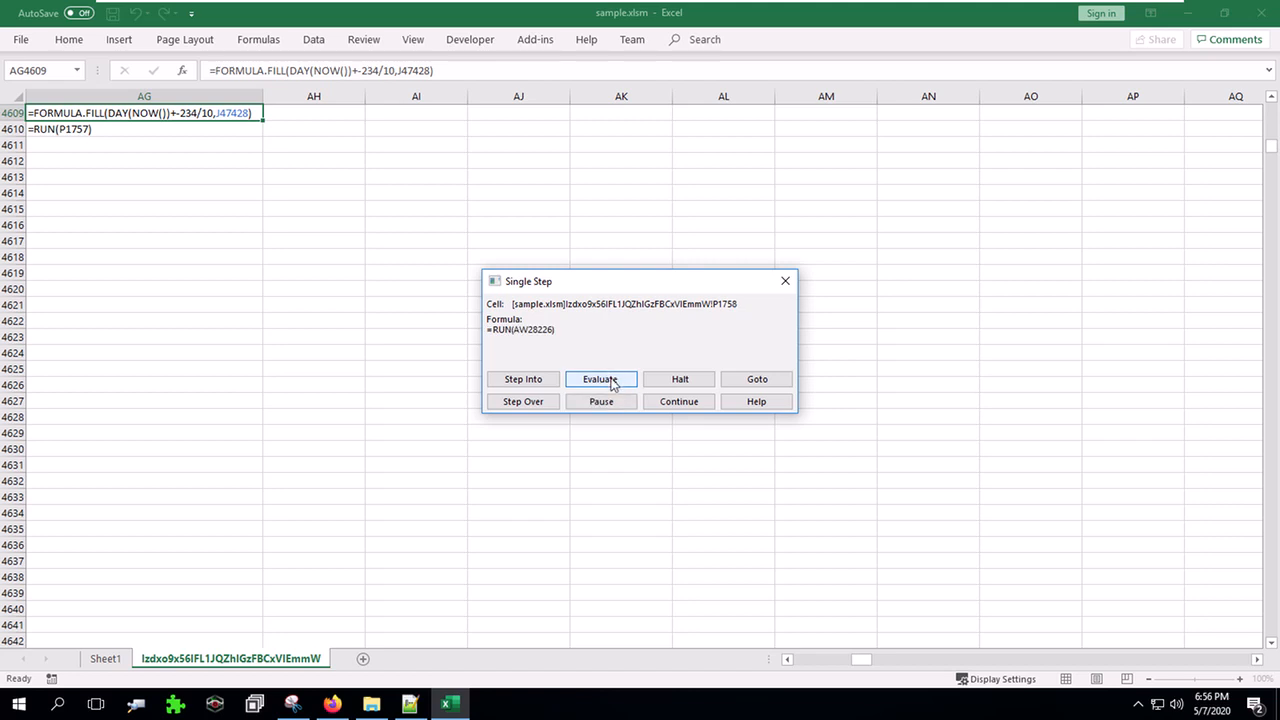
pyautogui.click(614, 379)
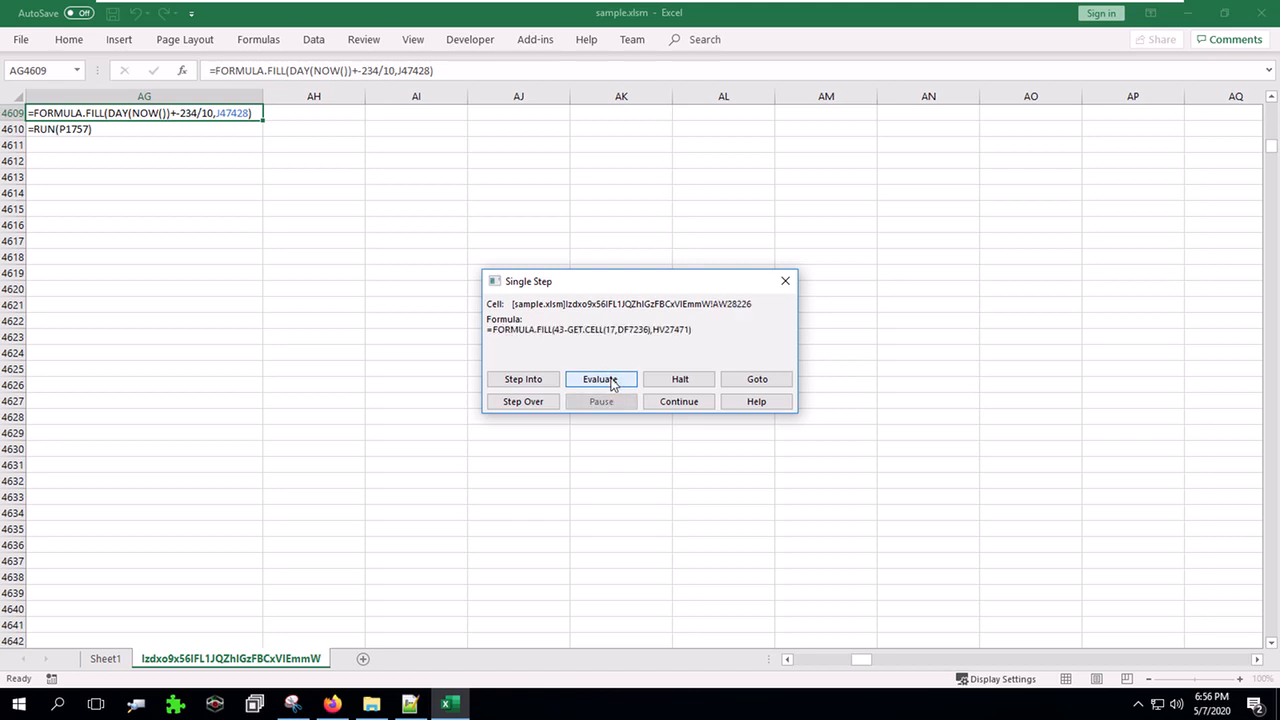
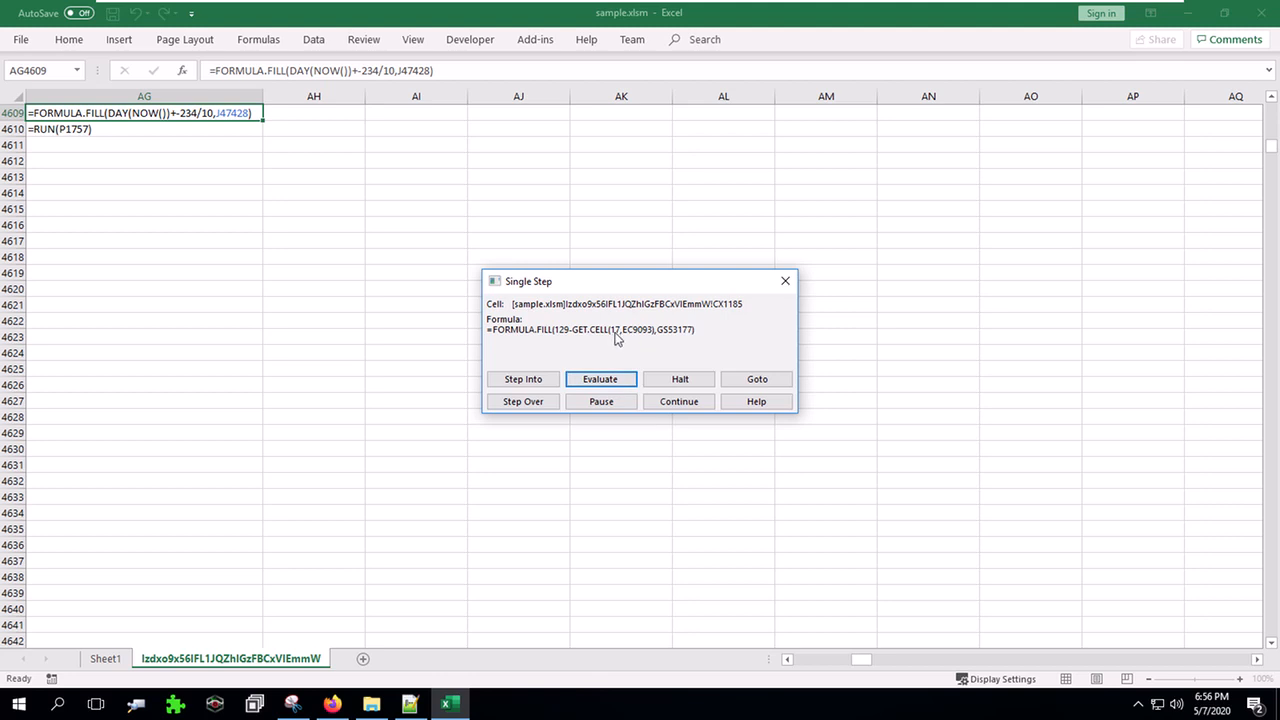
# - Evaluate CX1185's FORMULA.FILL(129-GET.CELL(17,EC9093),GS53177) and follow the chain on to IN52324
pyautogui.click(590, 384)
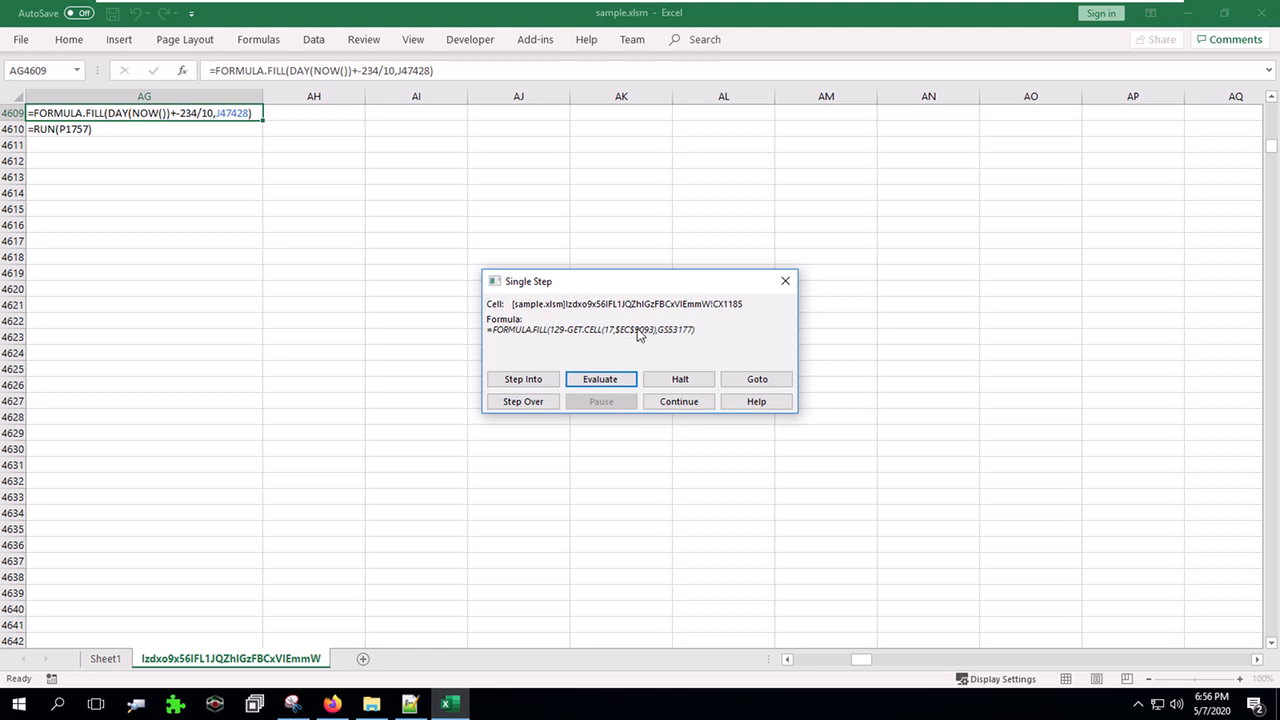
pyautogui.click(600, 379)
pyautogui.click(600, 379)
pyautogui.click(600, 379)
pyautogui.click(600, 379)
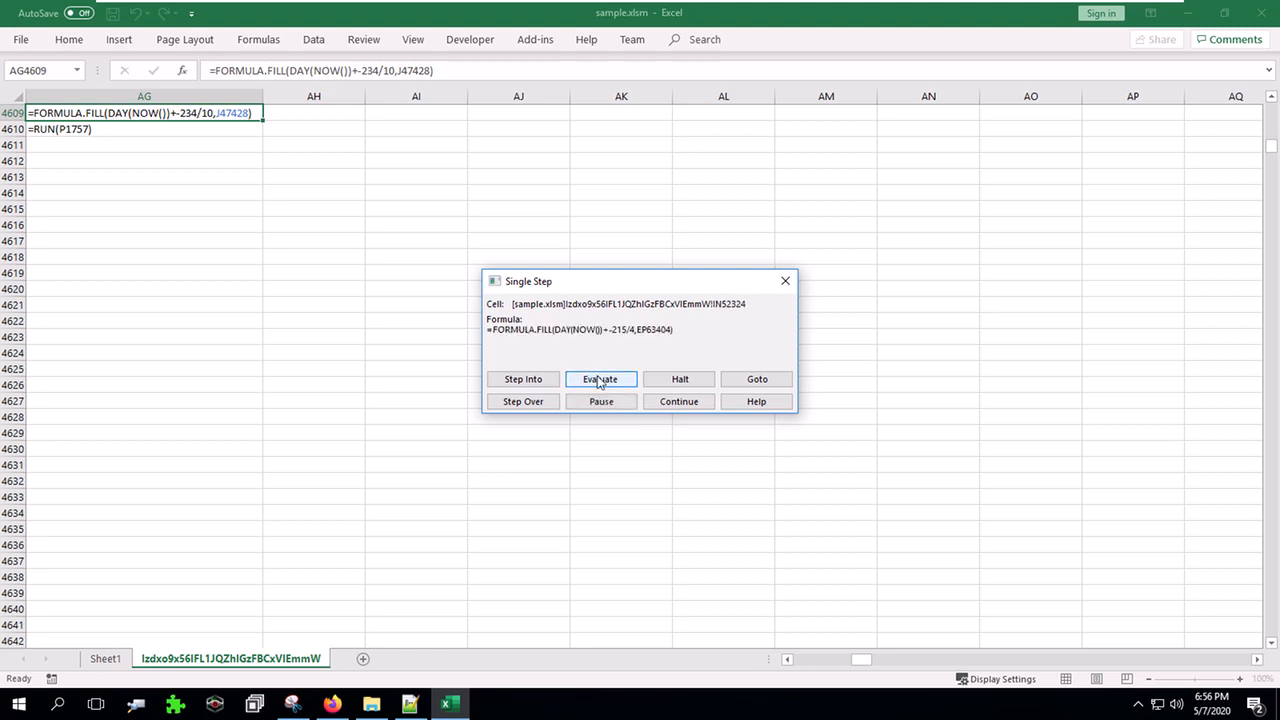
# - Evaluate IN52324's fill into EP63404 and continue through DU23026's GET.CELL(38) fill into CS18382
pyautogui.click(600, 379)
pyautogui.click(600, 379)
pyautogui.click(600, 379)
pyautogui.click(600, 379)
pyautogui.click(600, 379)
pyautogui.click(600, 379)
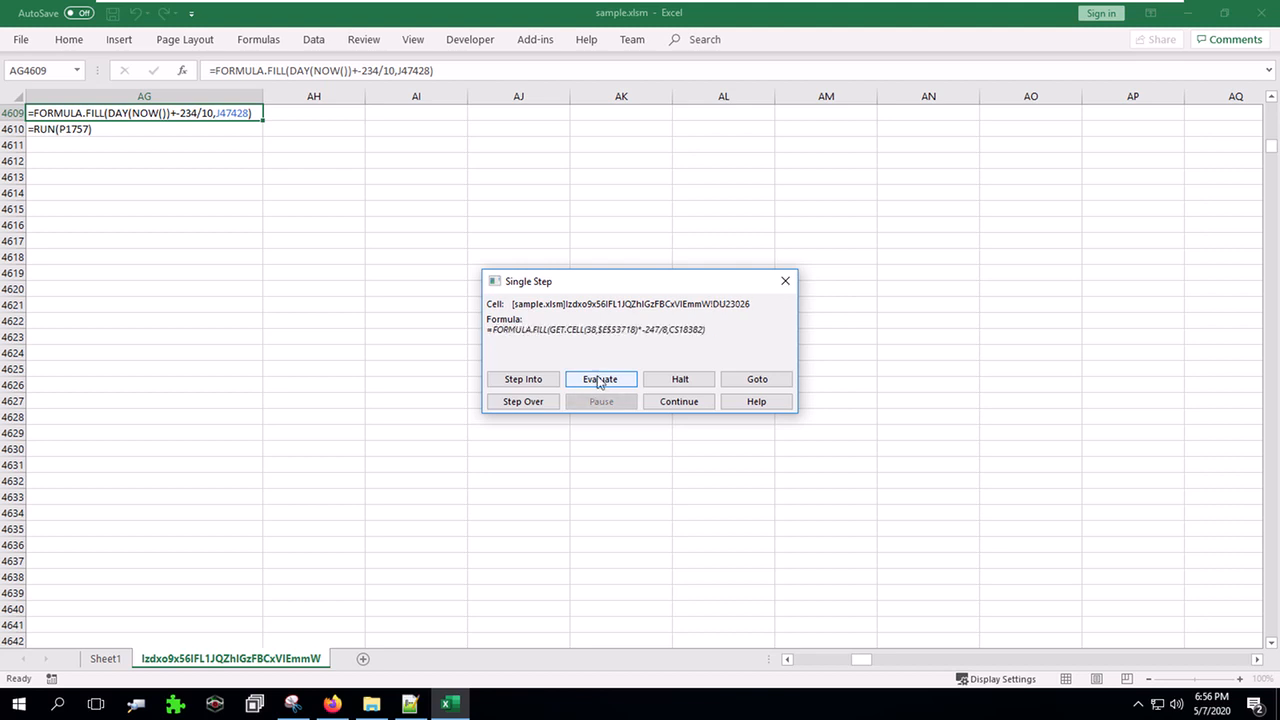
pyautogui.click(600, 380)
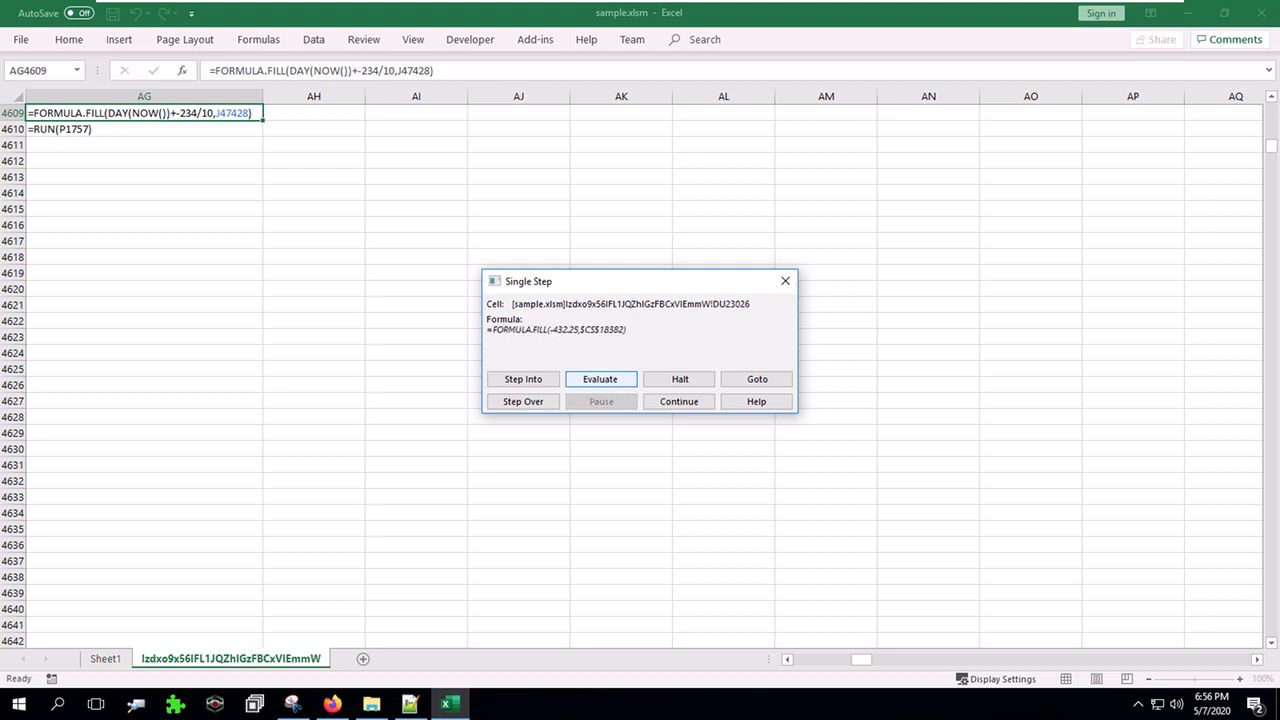
pyautogui.click(600, 379)
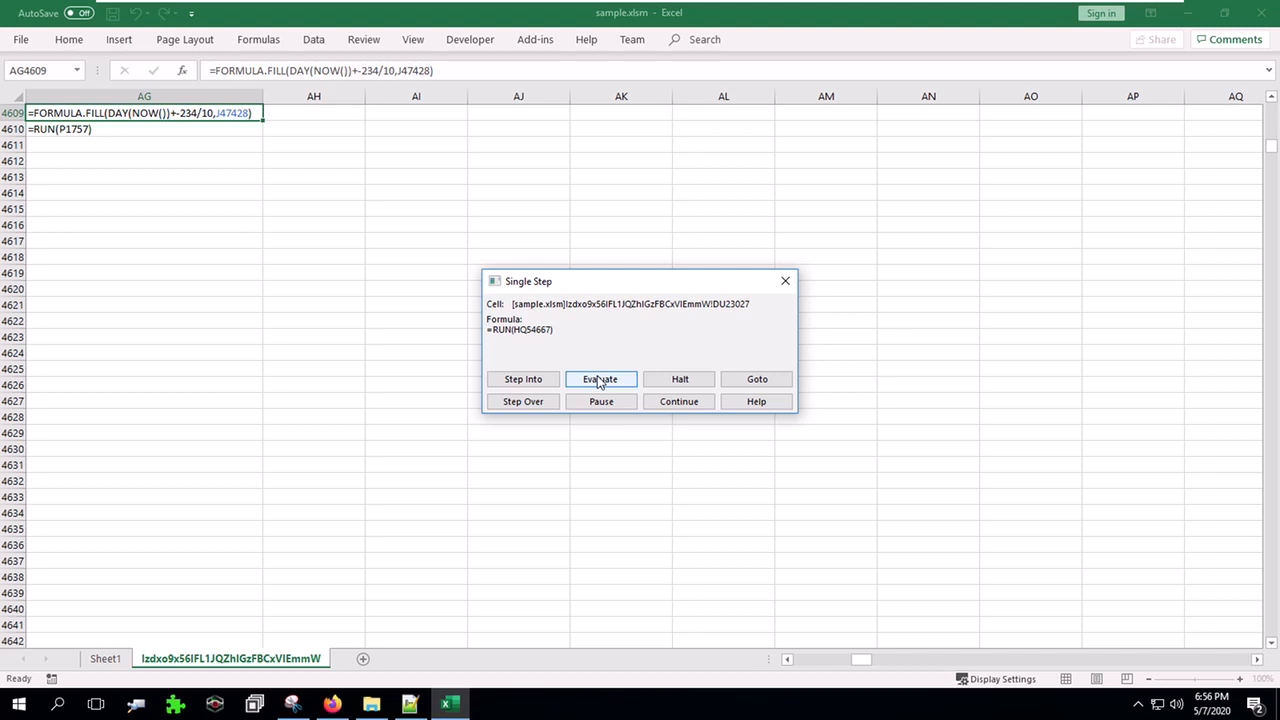
# - Keep evaluating the chained RUN and FORMULA.FILL cells from DU23027 until the first CHAR expression of AK47754 is resolved
pyautogui.click(600, 379)
pyautogui.click(600, 379)
pyautogui.click(600, 379)
pyautogui.click(600, 379)
pyautogui.click(600, 379)
pyautogui.click(600, 379)
pyautogui.click(600, 379)
pyautogui.click(600, 379)
pyautogui.click(600, 379)
pyautogui.click(600, 379)
pyautogui.click(600, 379)
pyautogui.click(600, 379)
pyautogui.click(600, 379)
pyautogui.click(600, 379)
pyautogui.click(600, 379)
pyautogui.click(600, 379)
pyautogui.click(600, 379)
pyautogui.click(600, 379)
pyautogui.click(600, 379)
pyautogui.click(600, 379)
pyautogui.click(600, 379)
pyautogui.click(600, 379)
pyautogui.click(600, 379)
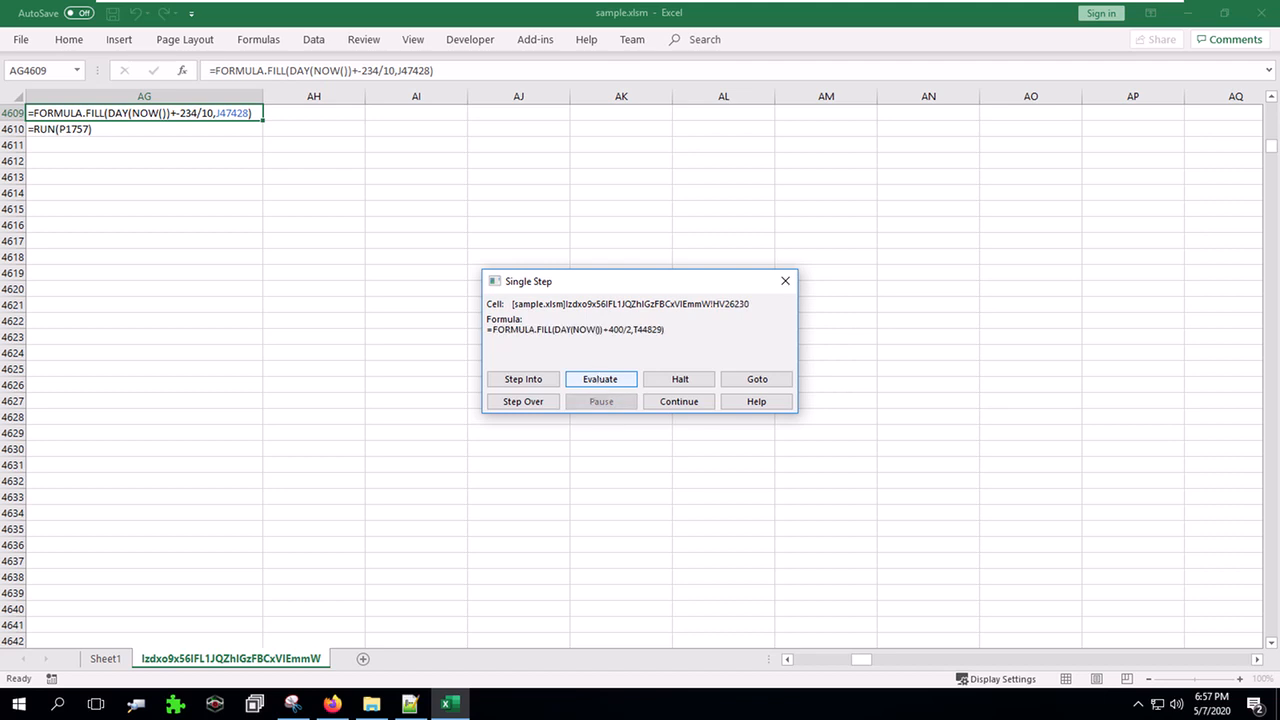
pyautogui.click(600, 379)
pyautogui.click(600, 379)
pyautogui.click(600, 379)
pyautogui.click(600, 379)
pyautogui.click(600, 379)
pyautogui.click(600, 379)
pyautogui.click(600, 379)
pyautogui.click(600, 379)
pyautogui.click(600, 379)
pyautogui.click(599, 379)
pyautogui.click(599, 379)
pyautogui.click(599, 379)
pyautogui.click(599, 379)
pyautogui.click(599, 379)
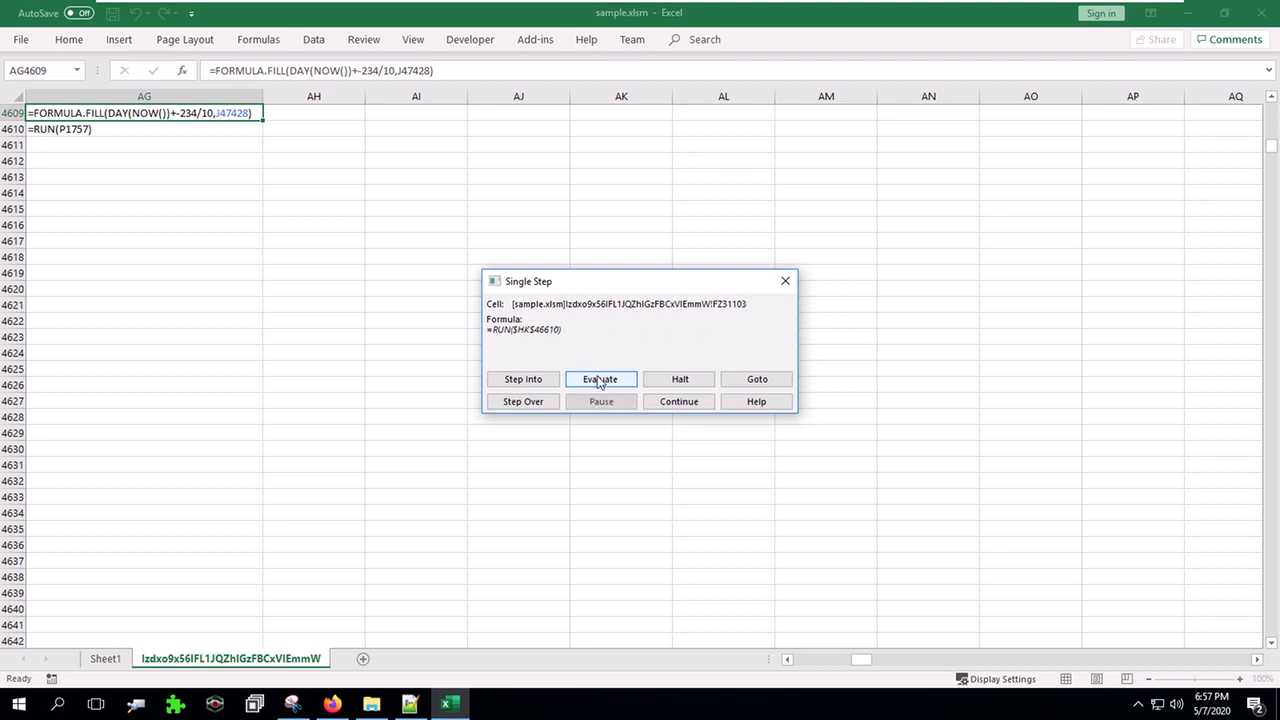
pyautogui.click(599, 379)
pyautogui.click(599, 379)
pyautogui.click(599, 379)
pyautogui.click(600, 379)
pyautogui.click(600, 379)
pyautogui.click(600, 379)
pyautogui.click(600, 379)
pyautogui.click(600, 379)
pyautogui.click(600, 379)
pyautogui.click(600, 379)
pyautogui.click(600, 379)
pyautogui.click(600, 379)
pyautogui.click(600, 379)
pyautogui.click(600, 379)
pyautogui.click(600, 379)
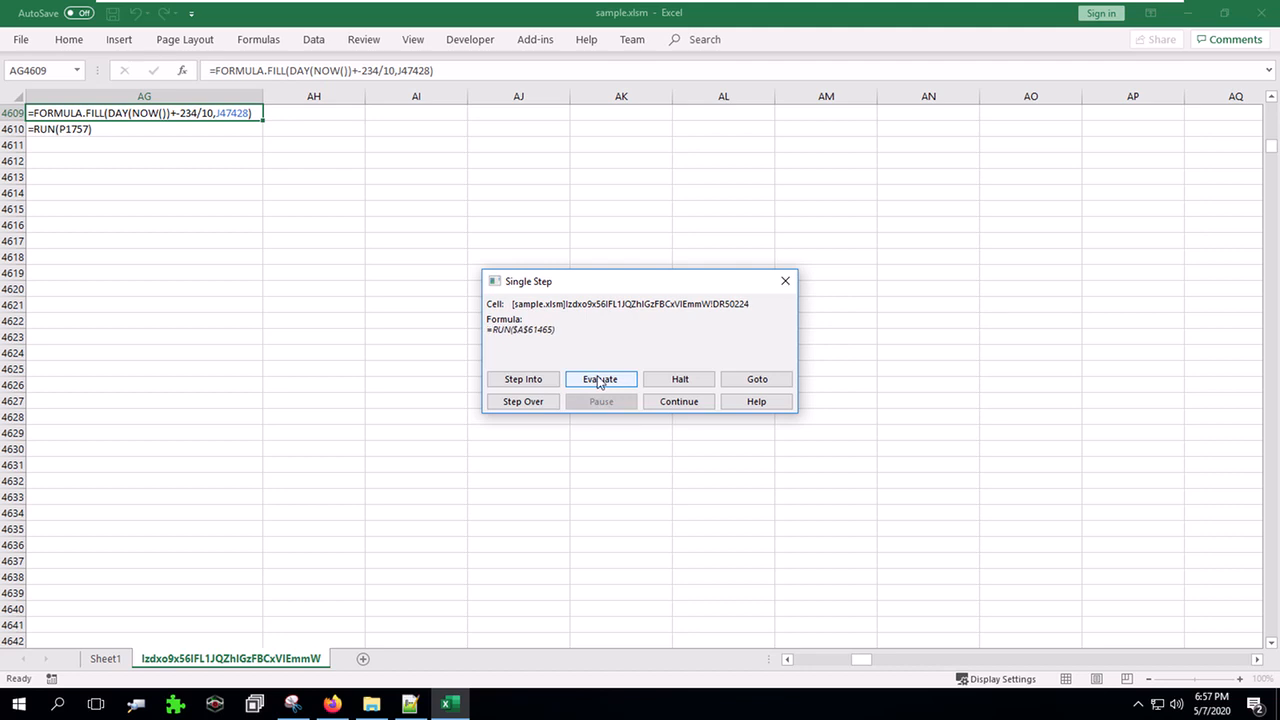
pyautogui.click(600, 379)
pyautogui.click(600, 379)
pyautogui.click(600, 379)
pyautogui.click(600, 379)
pyautogui.click(600, 379)
pyautogui.click(600, 379)
pyautogui.click(600, 379)
pyautogui.click(598, 377)
pyautogui.click(599, 378)
pyautogui.click(599, 379)
pyautogui.click(600, 379)
pyautogui.click(600, 380)
pyautogui.click(600, 379)
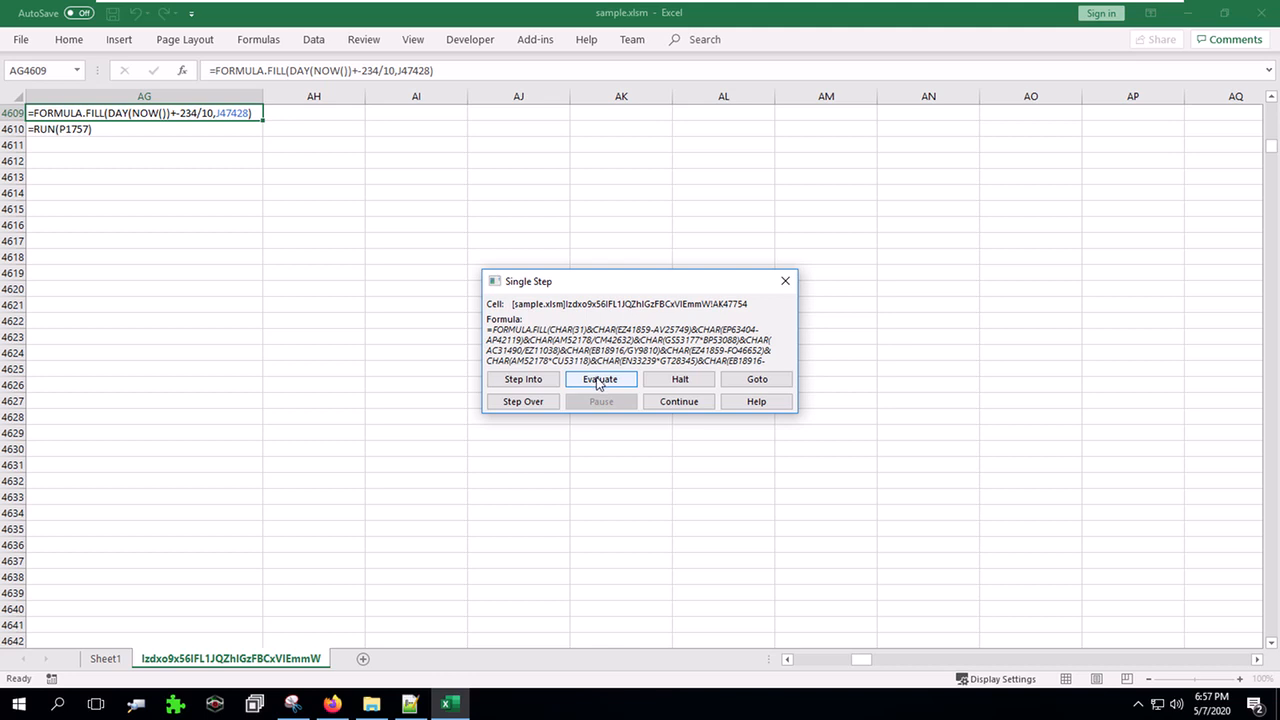
# - Evaluate the remaining CHAR expressions in AK47754 until the whole formula is a single string for EY35505
pyautogui.click(598, 380)
pyautogui.click(598, 380)
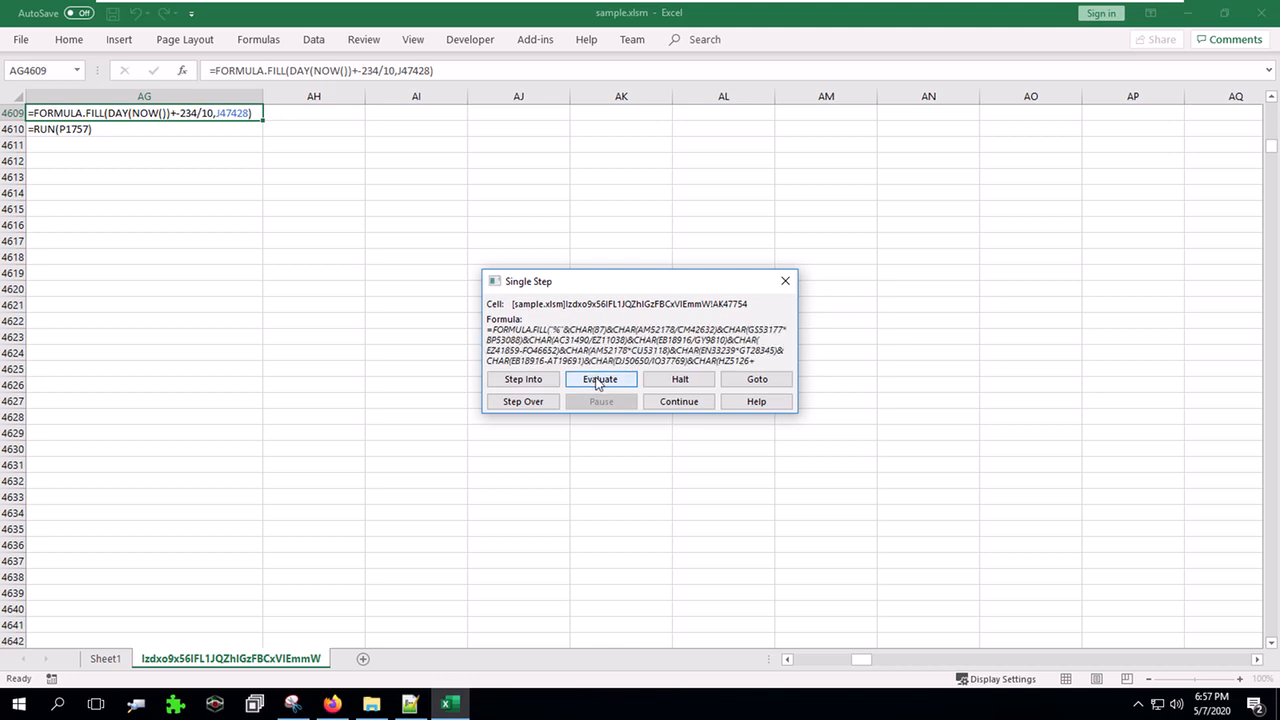
pyautogui.click(598, 380)
pyautogui.click(598, 380)
pyautogui.click(598, 380)
pyautogui.click(598, 380)
pyautogui.click(598, 380)
pyautogui.click(598, 380)
pyautogui.click(598, 380)
pyautogui.click(598, 380)
pyautogui.click(598, 380)
pyautogui.click(598, 380)
pyautogui.click(598, 380)
pyautogui.click(598, 380)
pyautogui.click(598, 380)
pyautogui.click(598, 380)
pyautogui.click(598, 380)
pyautogui.click(598, 380)
pyautogui.click(598, 380)
pyautogui.click(598, 380)
pyautogui.click(598, 380)
pyautogui.click(598, 380)
pyautogui.click(598, 380)
pyautogui.click(598, 380)
pyautogui.click(598, 380)
pyautogui.click(598, 380)
pyautogui.click(598, 380)
pyautogui.click(598, 380)
pyautogui.click(598, 380)
pyautogui.click(598, 380)
pyautogui.click(598, 380)
pyautogui.click(598, 380)
pyautogui.click(598, 380)
pyautogui.click(598, 380)
pyautogui.click(598, 380)
pyautogui.click(598, 380)
pyautogui.click(598, 381)
pyautogui.click(598, 381)
pyautogui.click(598, 381)
pyautogui.click(598, 381)
pyautogui.click(598, 381)
pyautogui.click(598, 381)
pyautogui.click(598, 381)
pyautogui.click(598, 381)
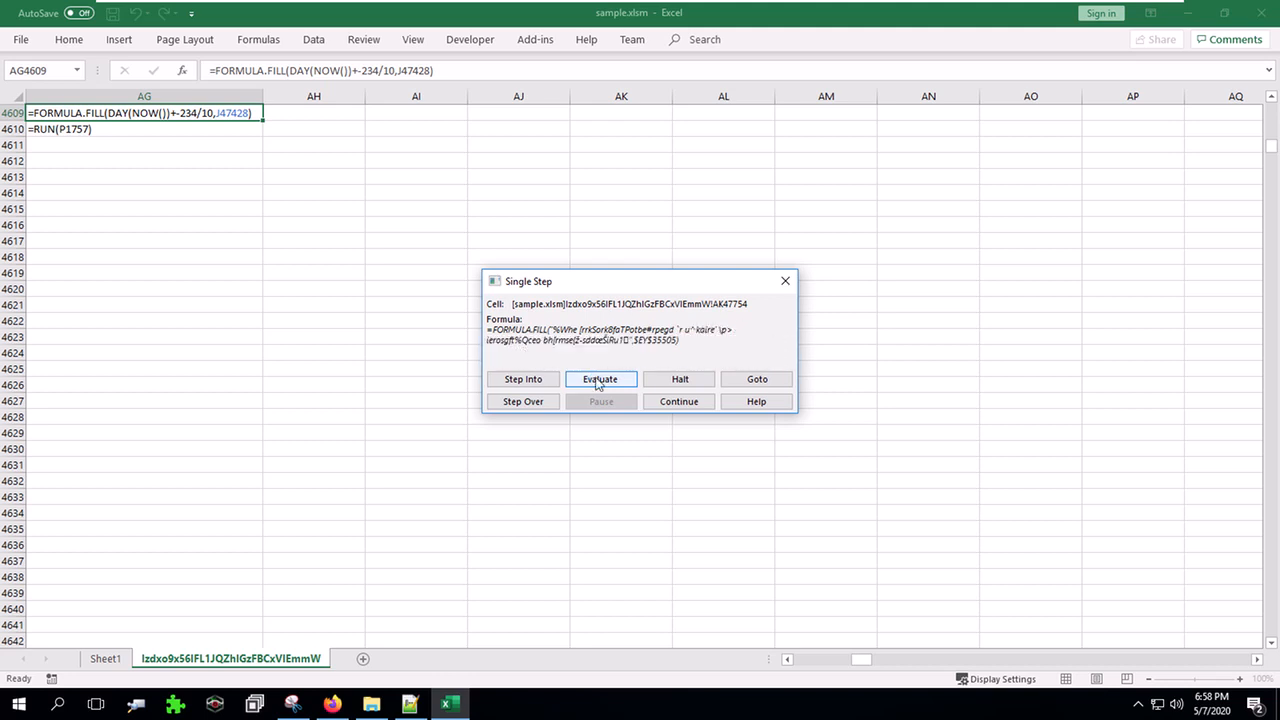
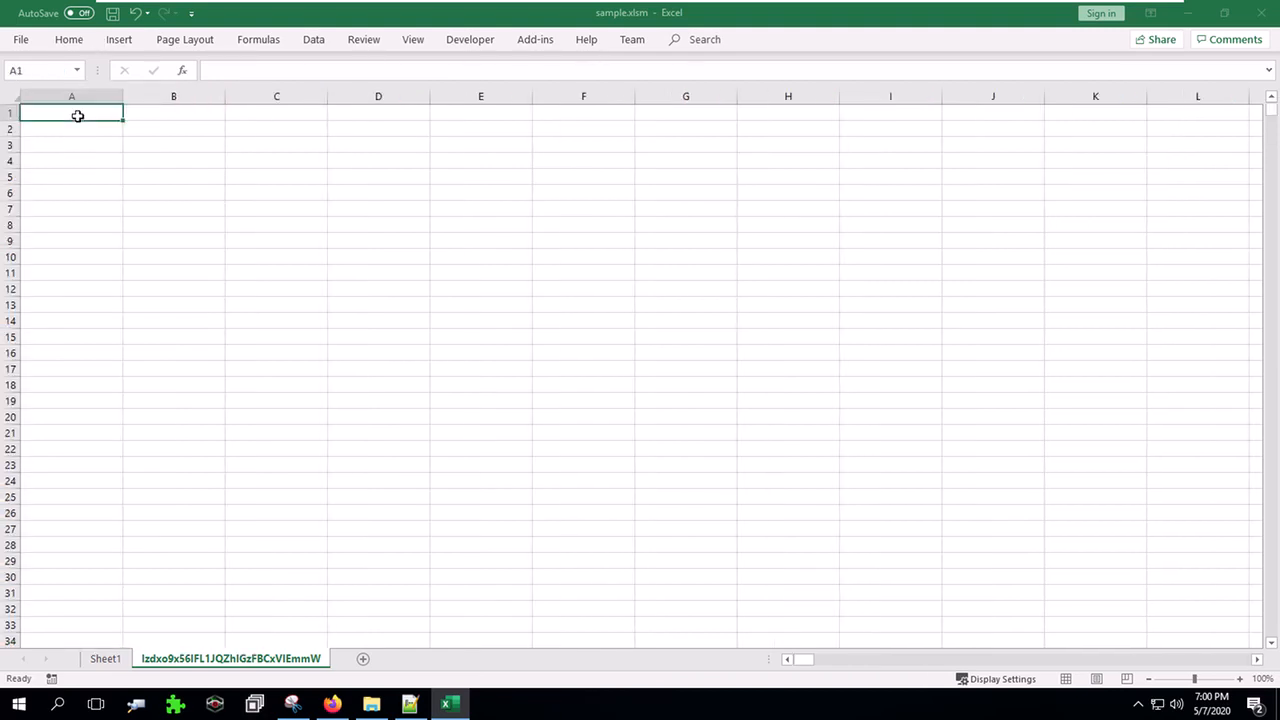
# - Enter 7 in cell A1 of the macrosheet and replace it with 6 as a fixed day value
pyautogui.write('2')
pyautogui.press('BackSpace')
pyautogui.write('7')
pyautogui.press('Return')
pyautogui.click(76, 114)
pyautogui.write('6')
pyautogui.press('Return')
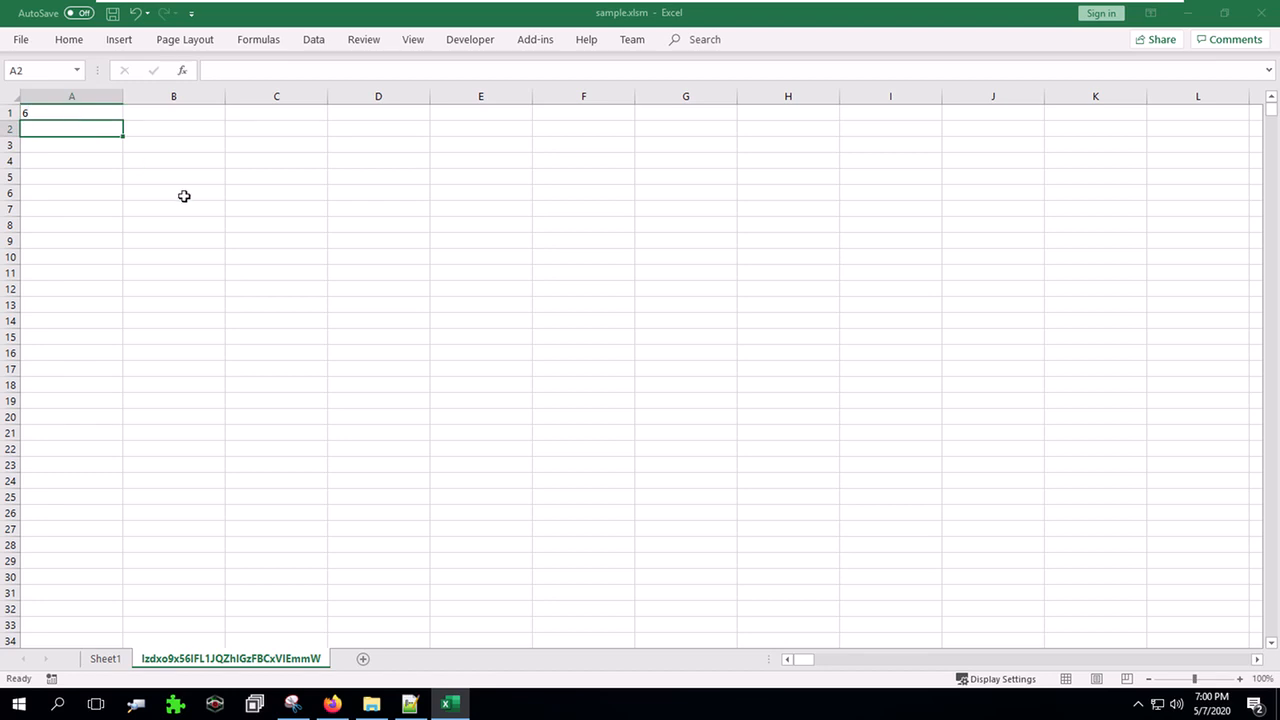
# - Replace every DAY(NOW()) in the macrosheet's formulas with a reference to A1
pyautogui.hotkey('ctrl', 'f')
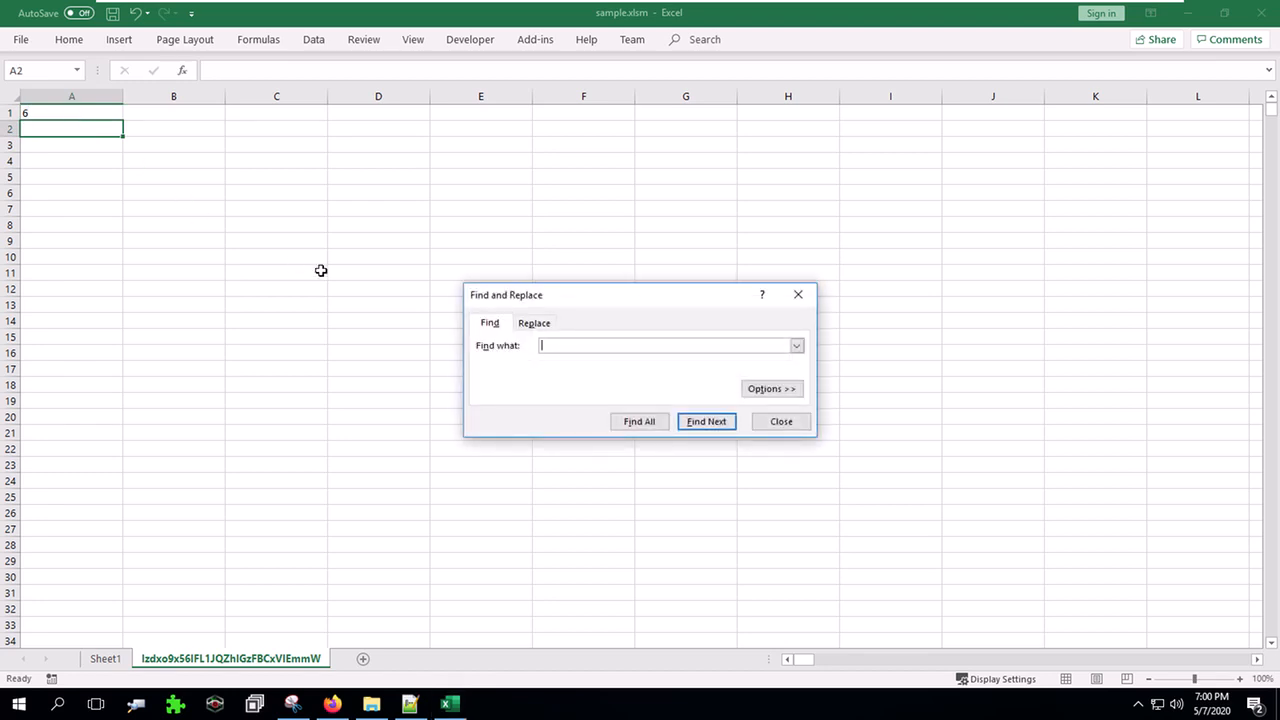
pyautogui.write('DAY(NOW())')
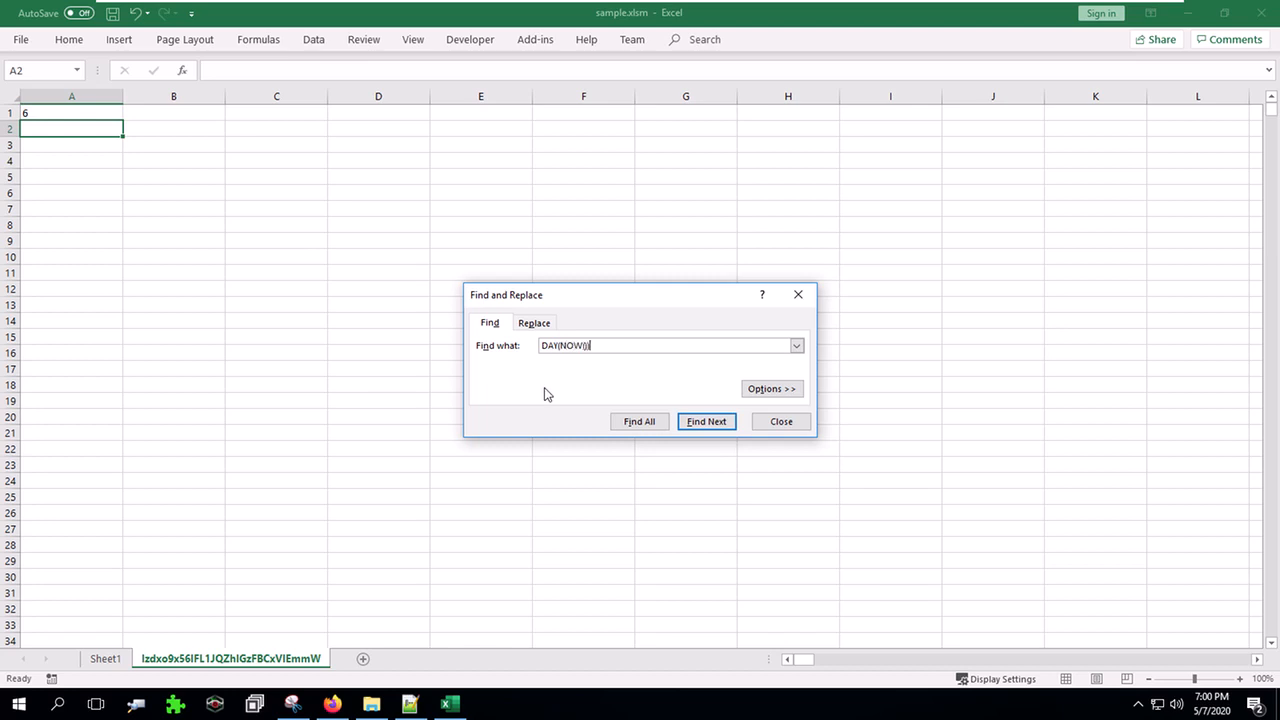
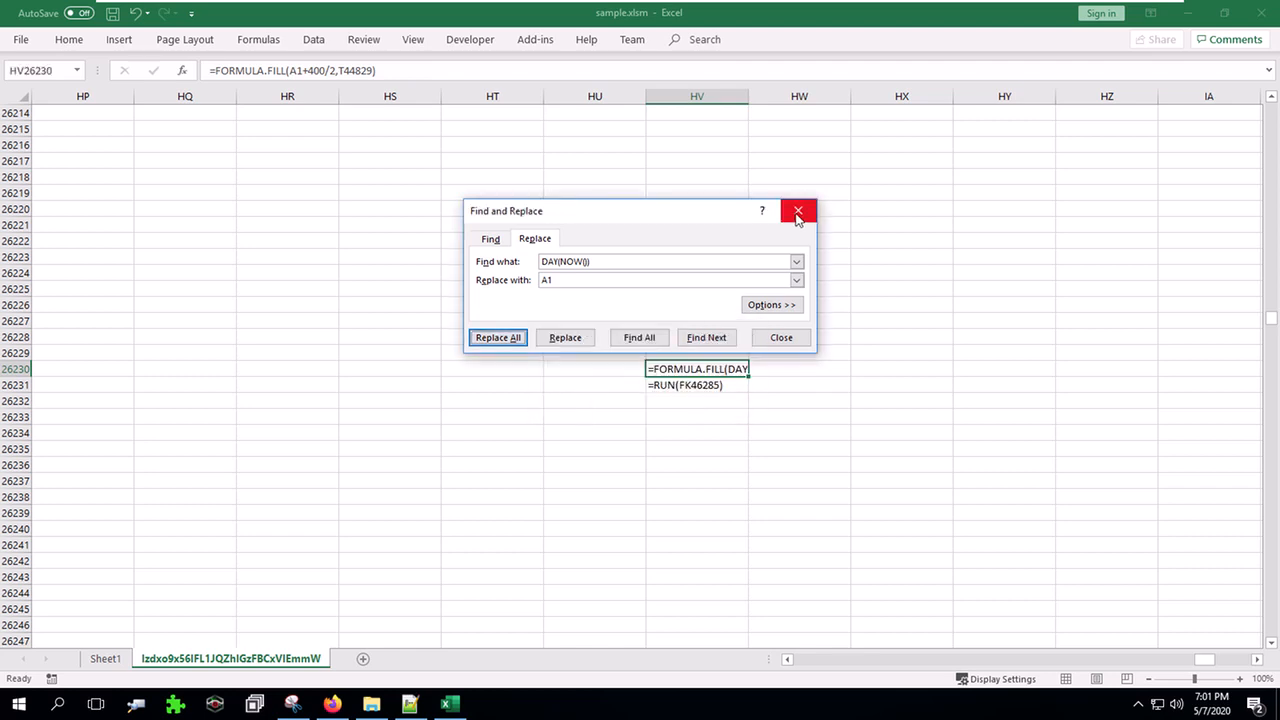
pyautogui.click(788, 335)
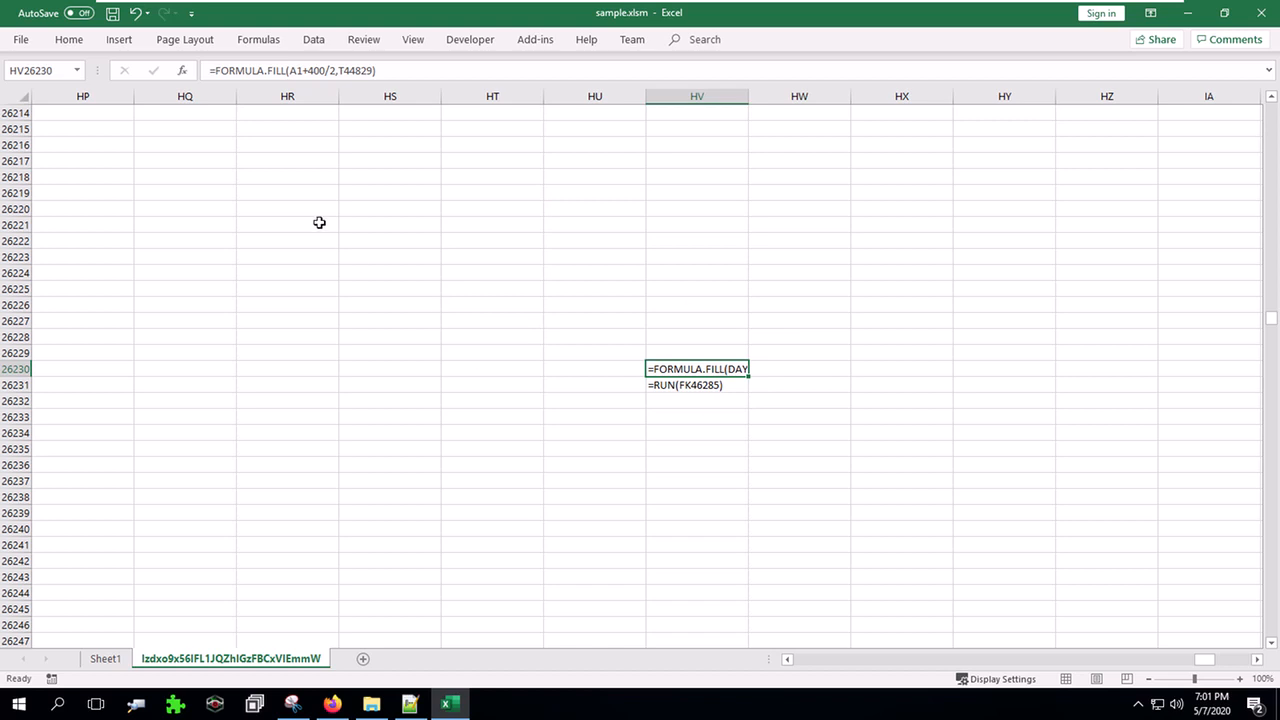
# - Set cell A1 of the macrosheet to 4 and save the workbook
pyautogui.moveTo(1206, 668); pyautogui.dragTo(726, 680)
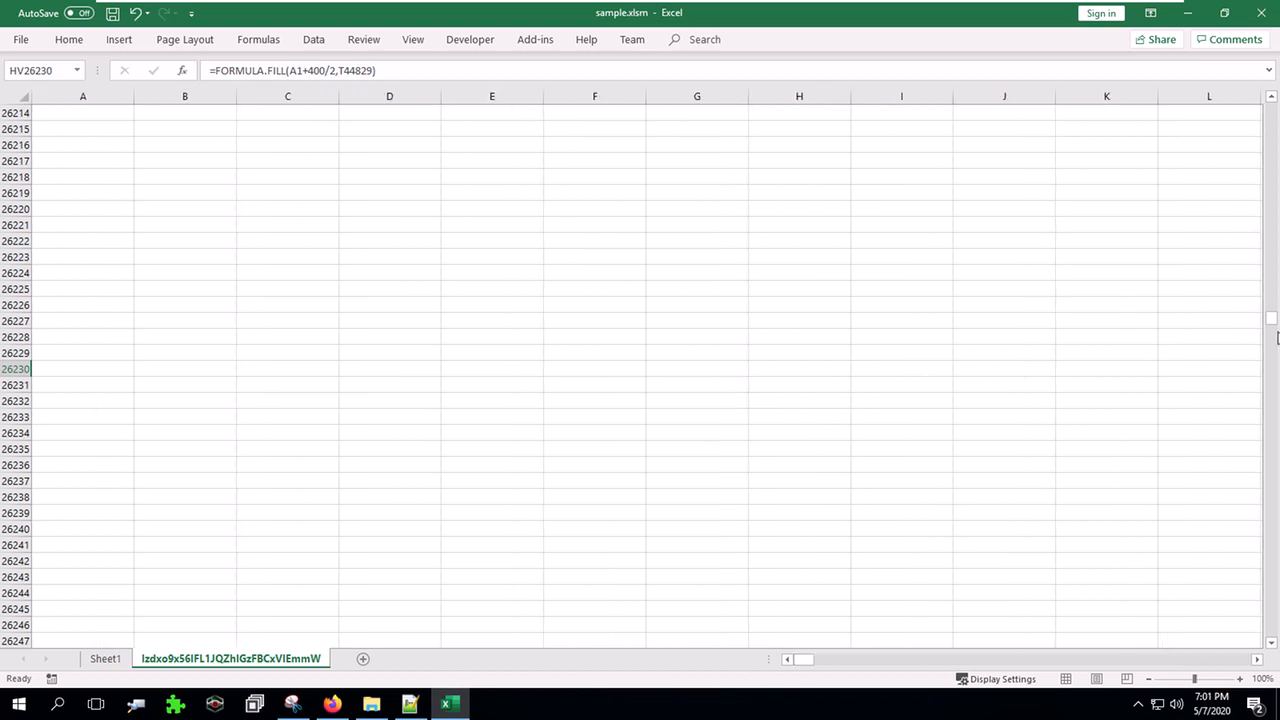
pyautogui.moveTo(1271, 318); pyautogui.dragTo(1273, 100)
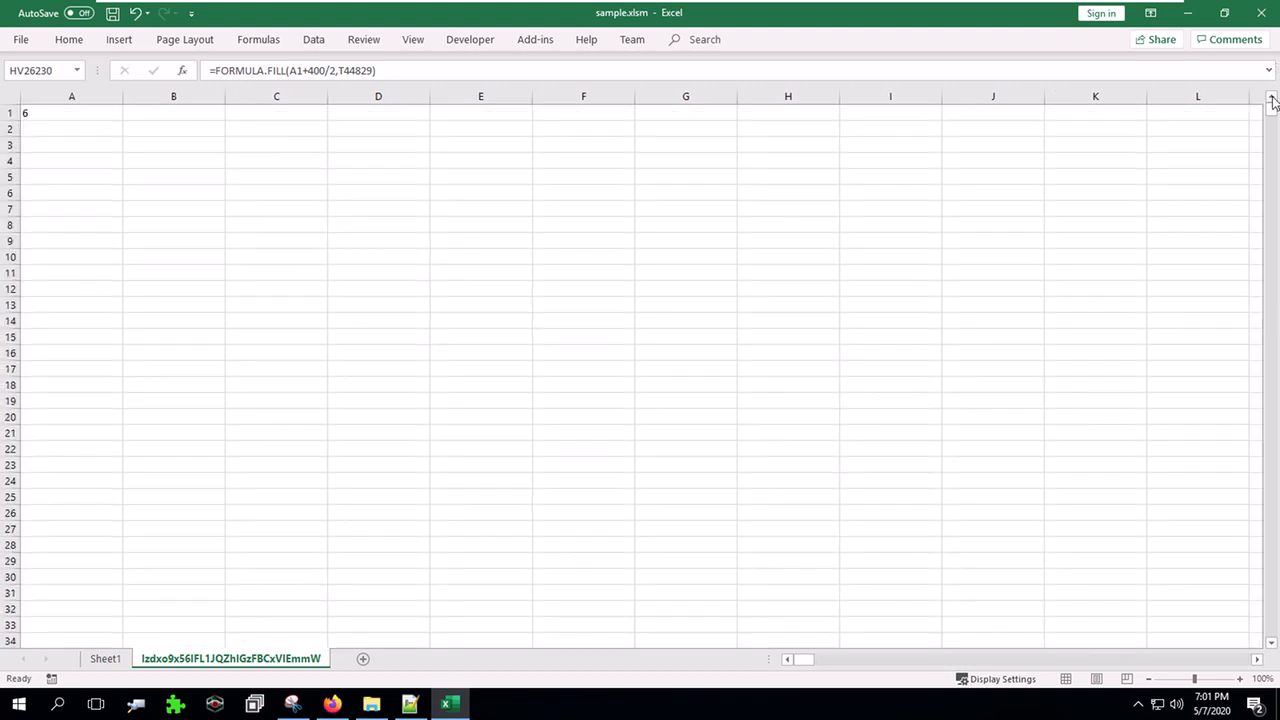
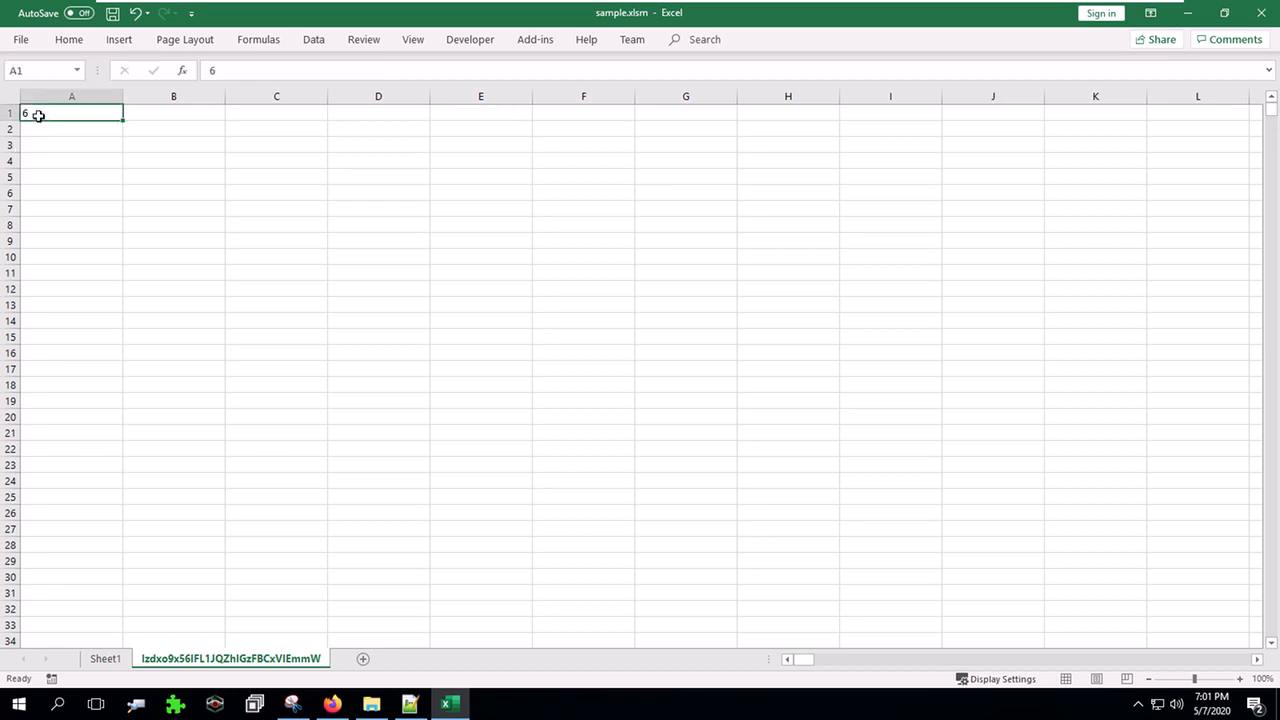
pyautogui.write('4')
pyautogui.hotkey('ctrl', 's')
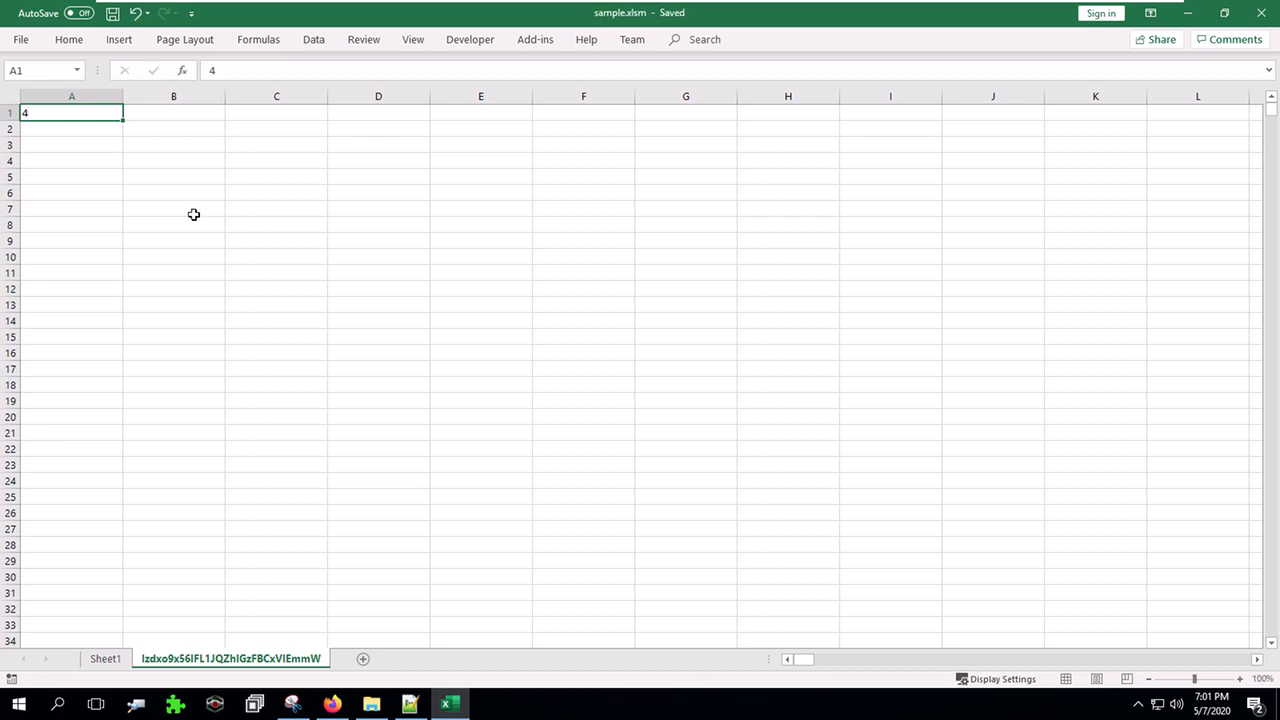
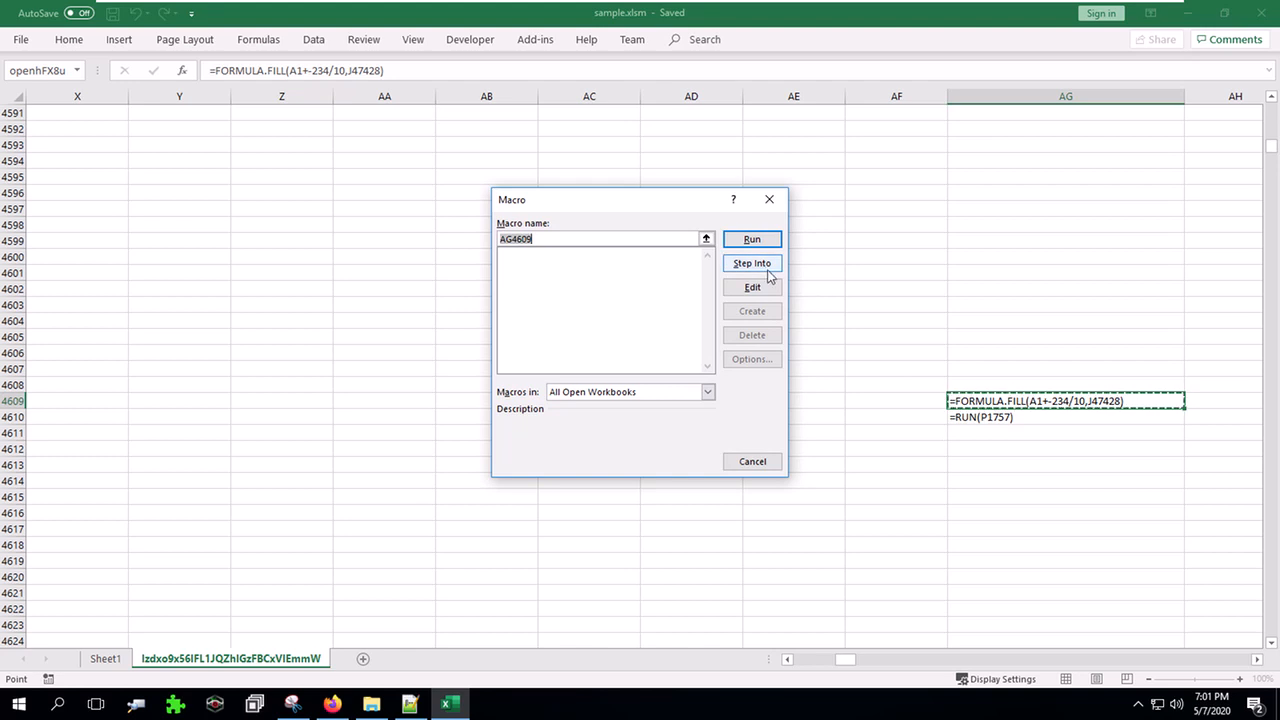
# - Single-step the macro from AG4609 and evaluate its formulas up to the complete decoding of the message string in AK47754
pyautogui.click(765, 268)
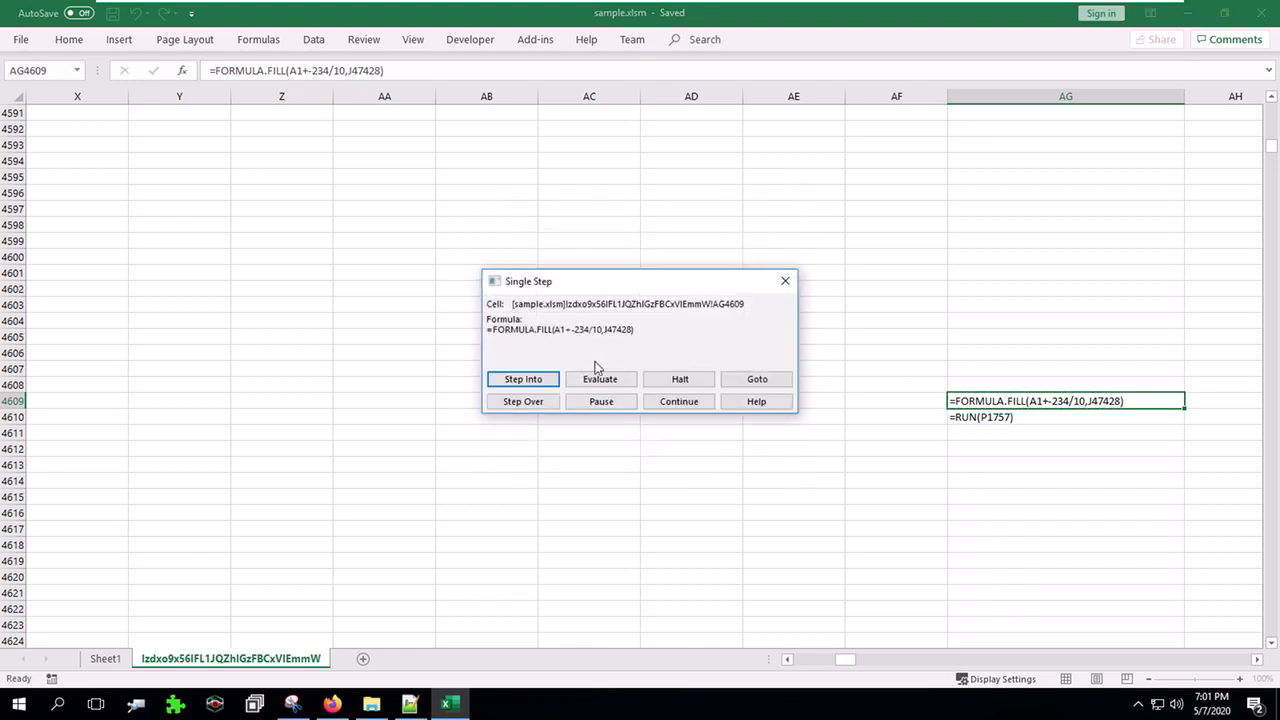
pyautogui.click(590, 383)
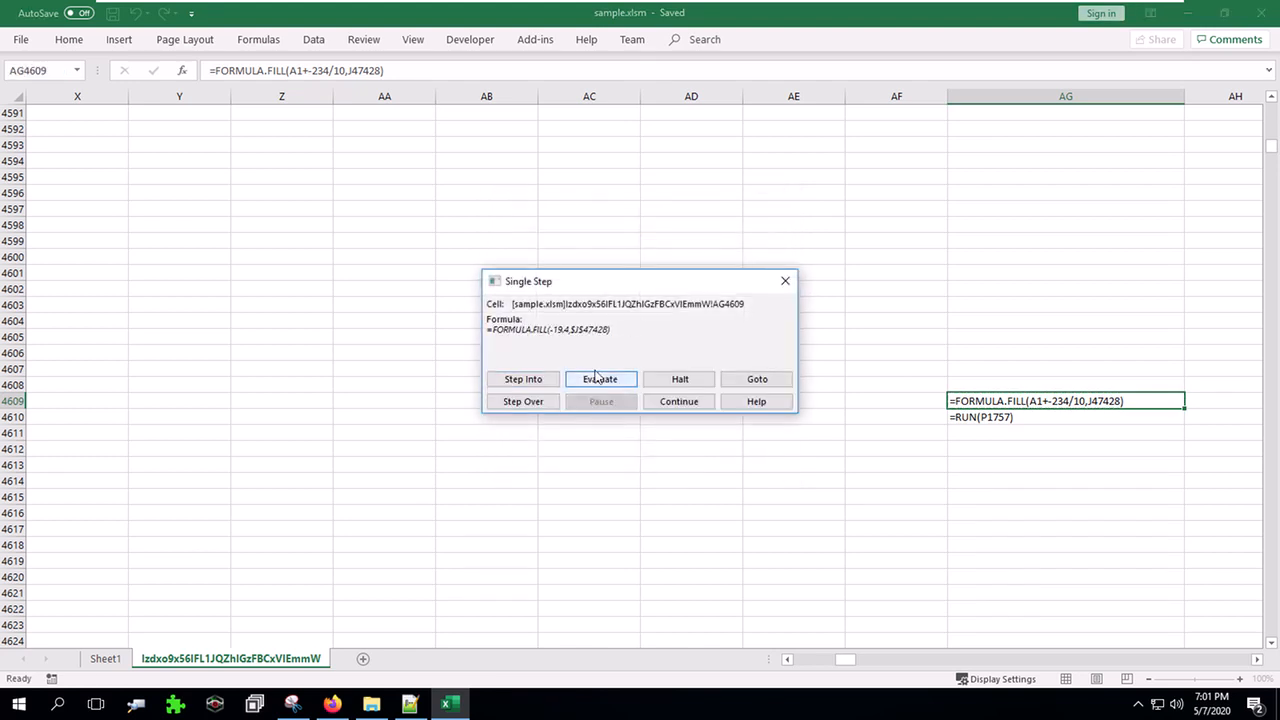
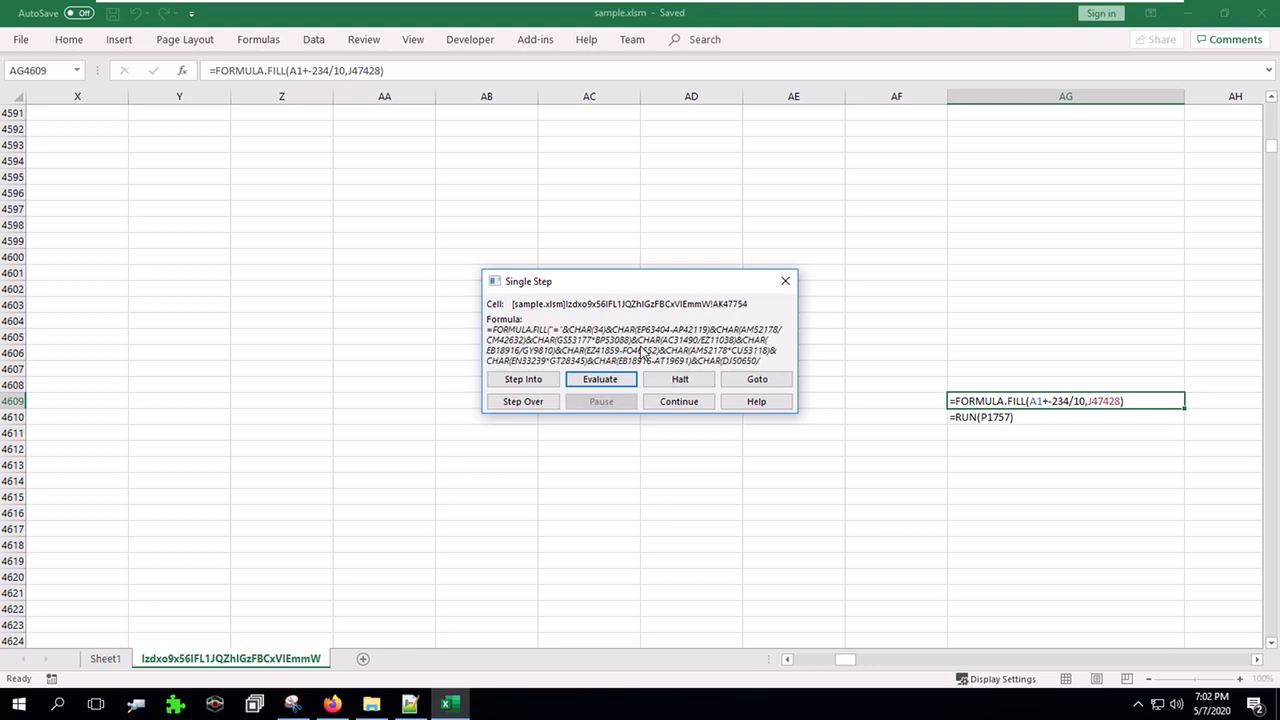
pyautogui.press('Return')
pyautogui.press('Return')
pyautogui.press('Return')
pyautogui.press('Return')
pyautogui.press('Return')
pyautogui.press('Return')
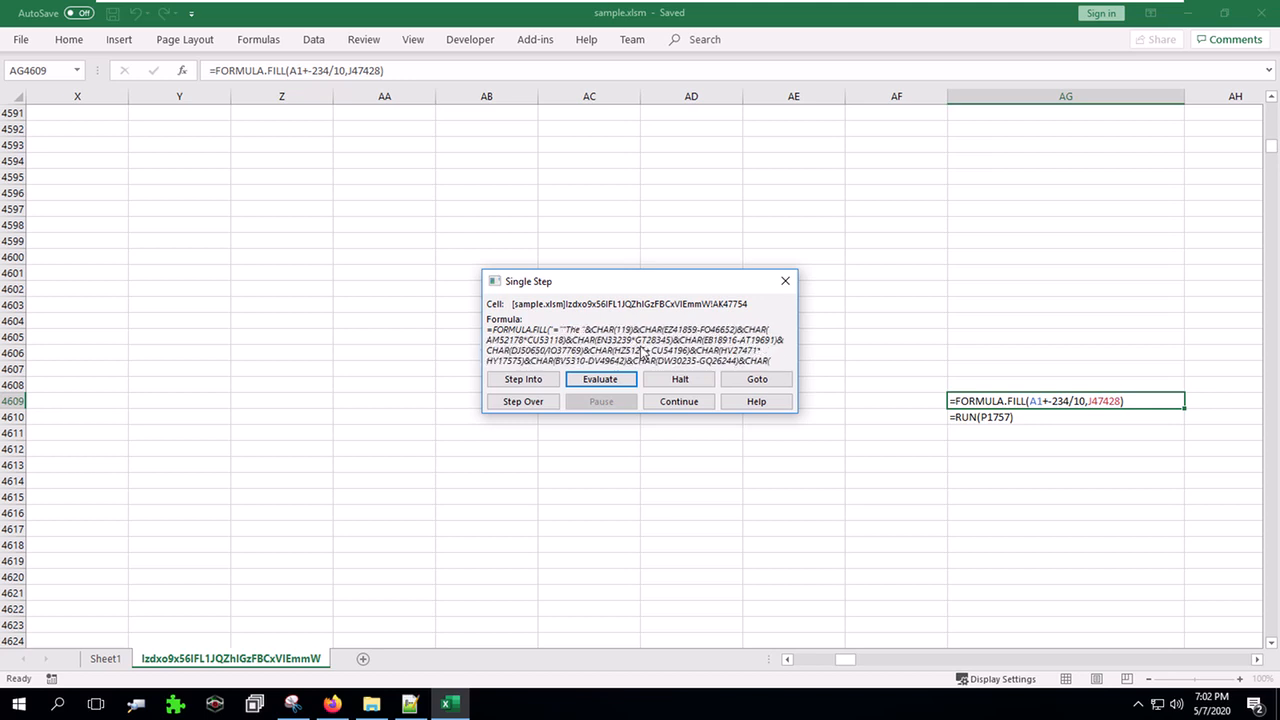
pyautogui.press('Return')
pyautogui.press('Return')
pyautogui.press('Return')
pyautogui.press('Return')
pyautogui.press('Return')
pyautogui.press('Return')
pyautogui.press('Return')
pyautogui.press('Return')
pyautogui.press('Return')
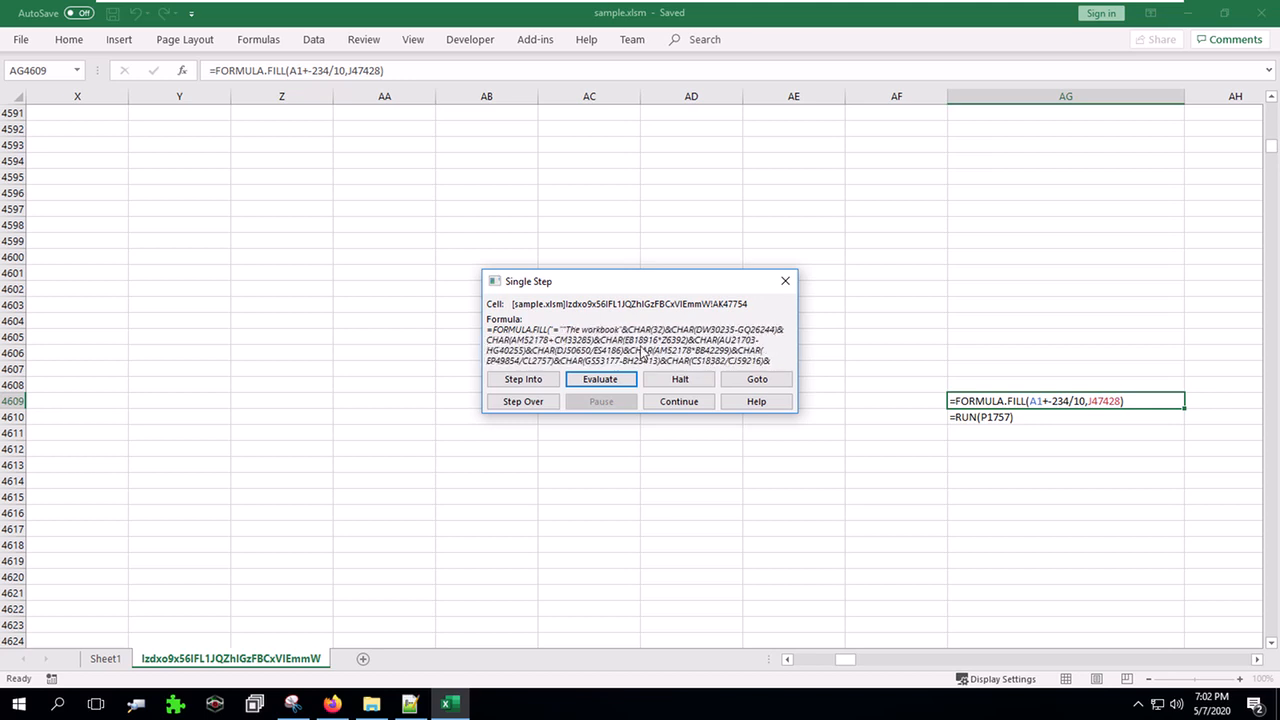
pyautogui.press('Return')
pyautogui.press('Return')
pyautogui.press('Return')
pyautogui.press('Return')
pyautogui.press('Return')
pyautogui.press('Return')
pyautogui.press('Return')
pyautogui.press('Return')
pyautogui.press('Return')
pyautogui.press('Return')
pyautogui.press('Return')
pyautogui.press('Return')
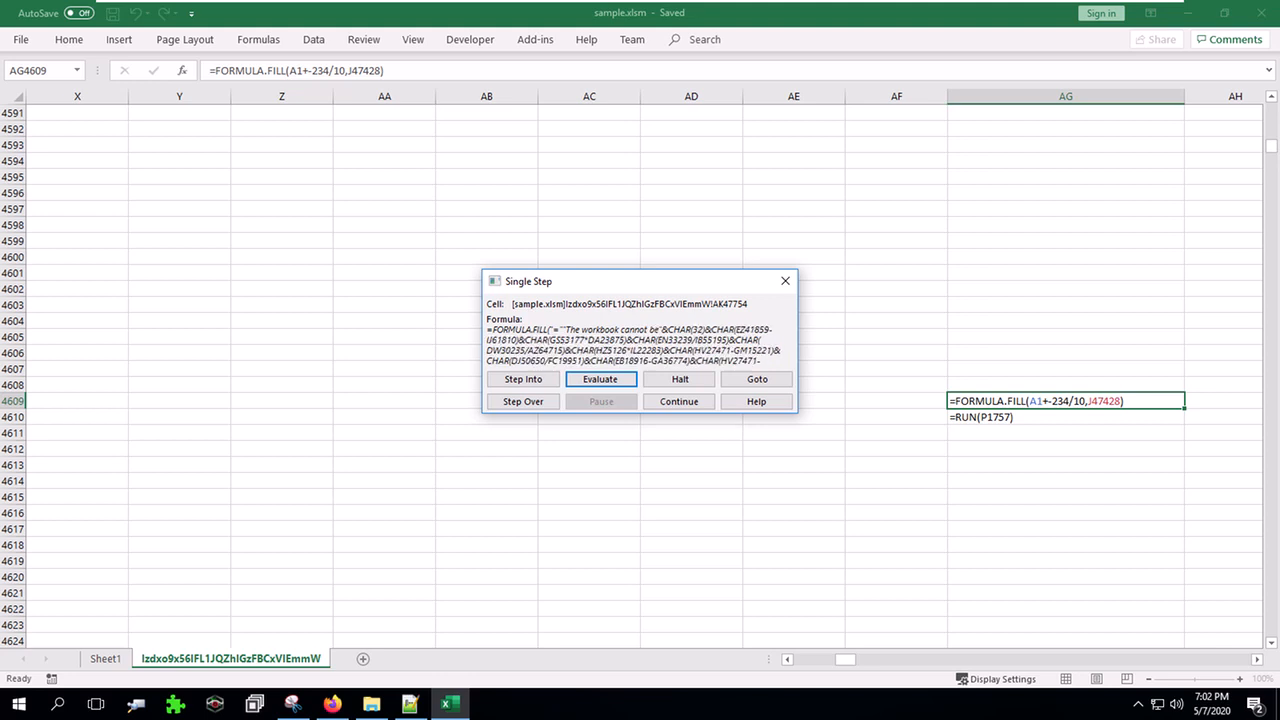
pyautogui.press('Return')
pyautogui.press('Return')
pyautogui.press('Return')
pyautogui.press('Return')
pyautogui.press('Return')
pyautogui.press('Return')
pyautogui.press('Return')
pyautogui.press('Return')
pyautogui.press('Return')
pyautogui.press('Return')
pyautogui.press('Return')
pyautogui.press('Return')
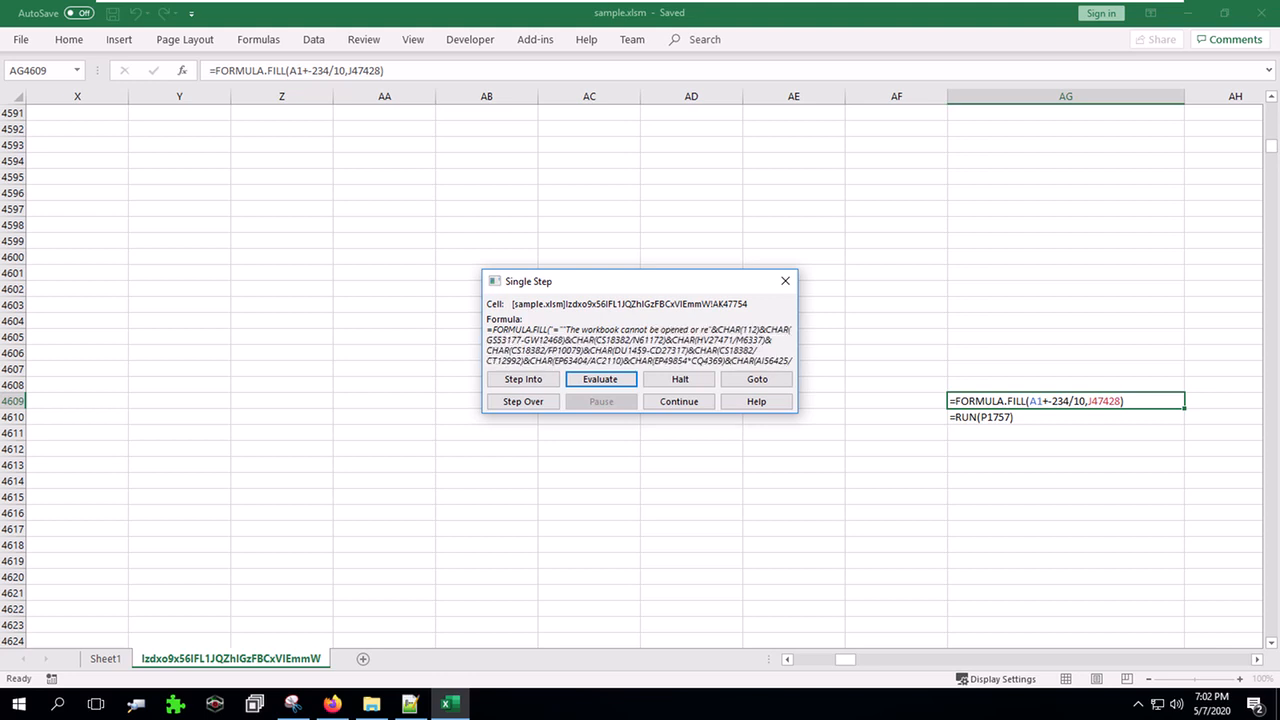
pyautogui.press('Return')
pyautogui.press('Return')
pyautogui.press('Return')
pyautogui.press('Return')
pyautogui.press('Return')
pyautogui.press('Return')
pyautogui.press('Return')
pyautogui.press('Return')
pyautogui.press('Return')
pyautogui.press('Return')
pyautogui.press('Return')
pyautogui.press('Return')
pyautogui.press('Return')
pyautogui.press('Return')
pyautogui.press('Return')
pyautogui.press('Return')
pyautogui.press('Return')
pyautogui.press('Return')
pyautogui.press('Return')
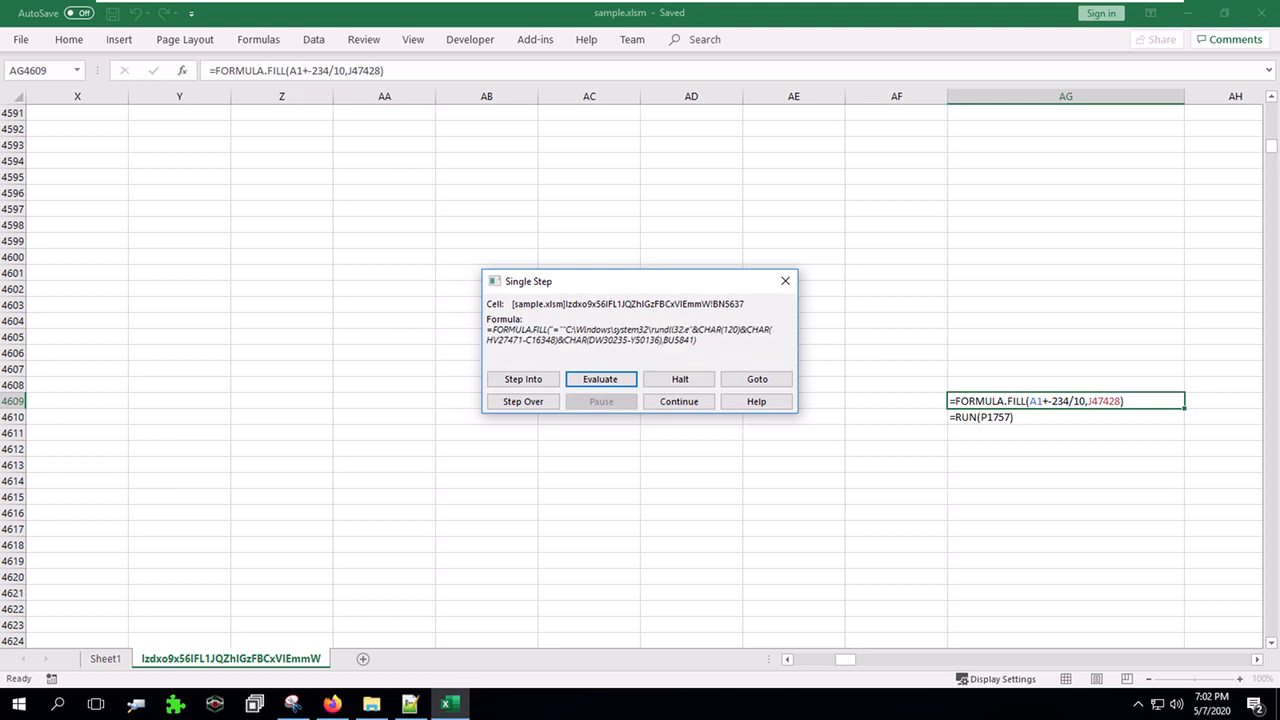
# - Continue evaluating the formula chain through BN5637, FR64405, FP48504 and EK15074, following each RUN call
pyautogui.press('Return')
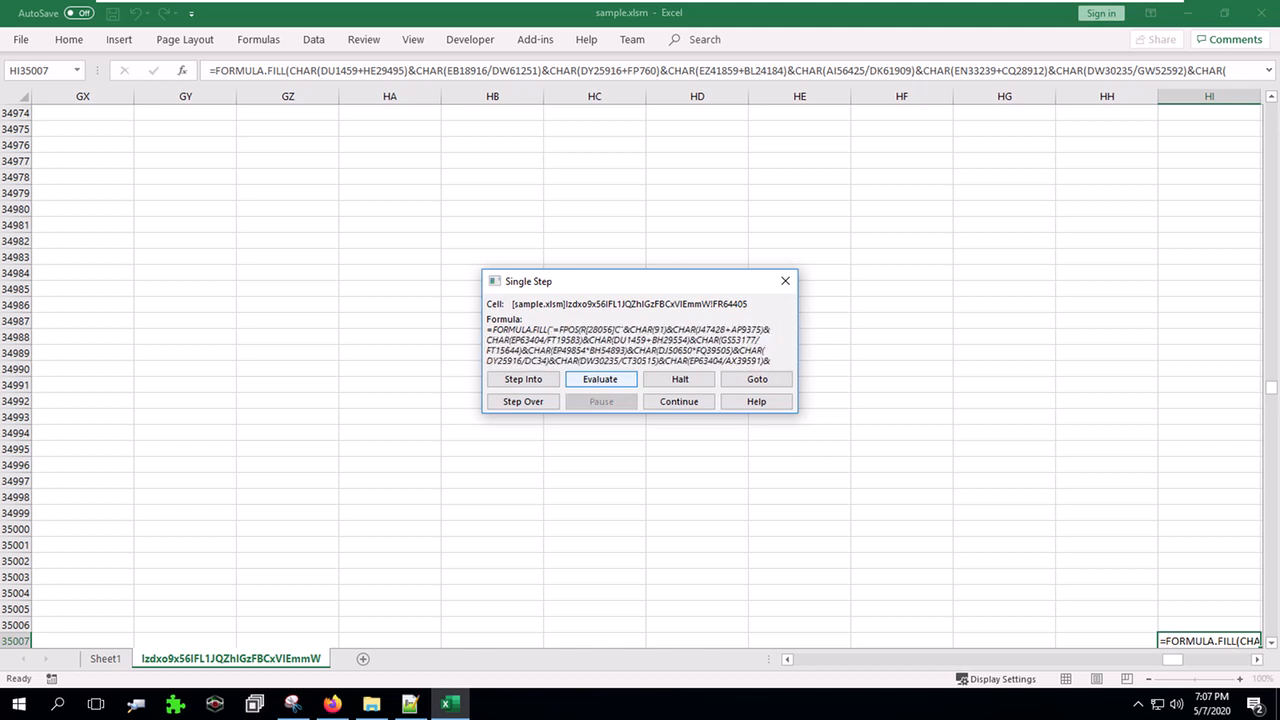
pyautogui.click(593, 379)
pyautogui.click(594, 380)
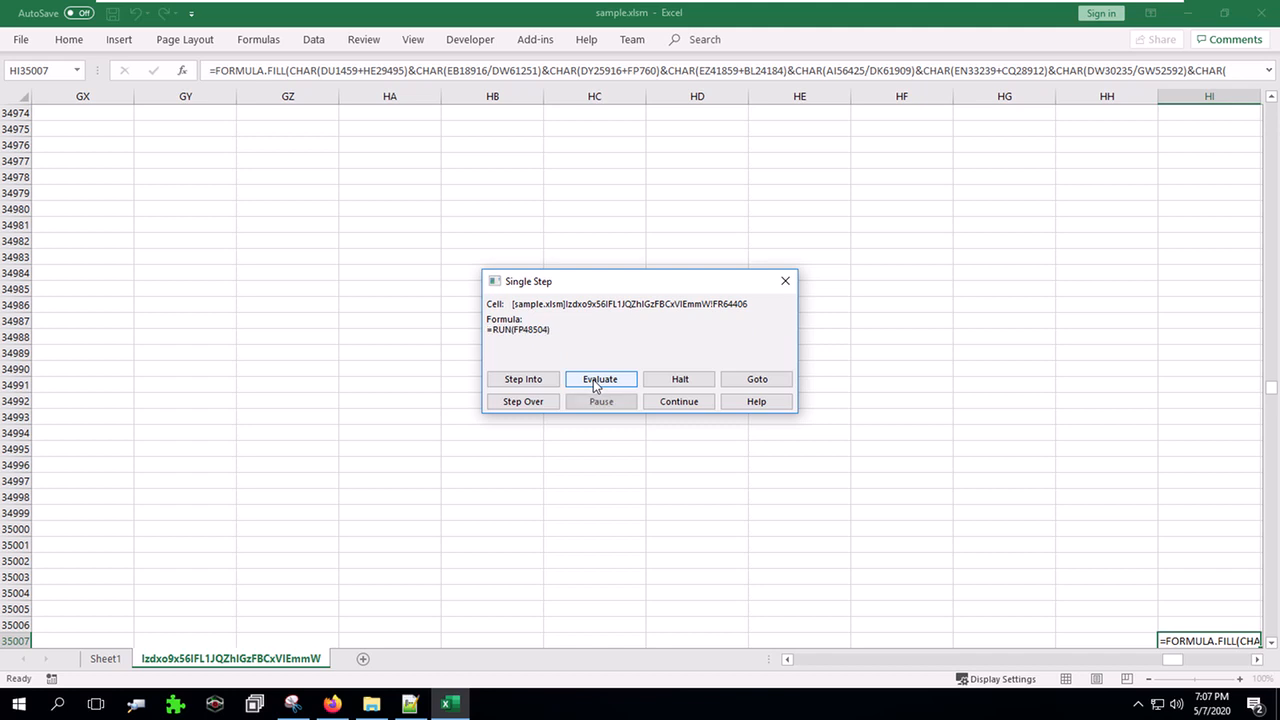
pyautogui.click(594, 380)
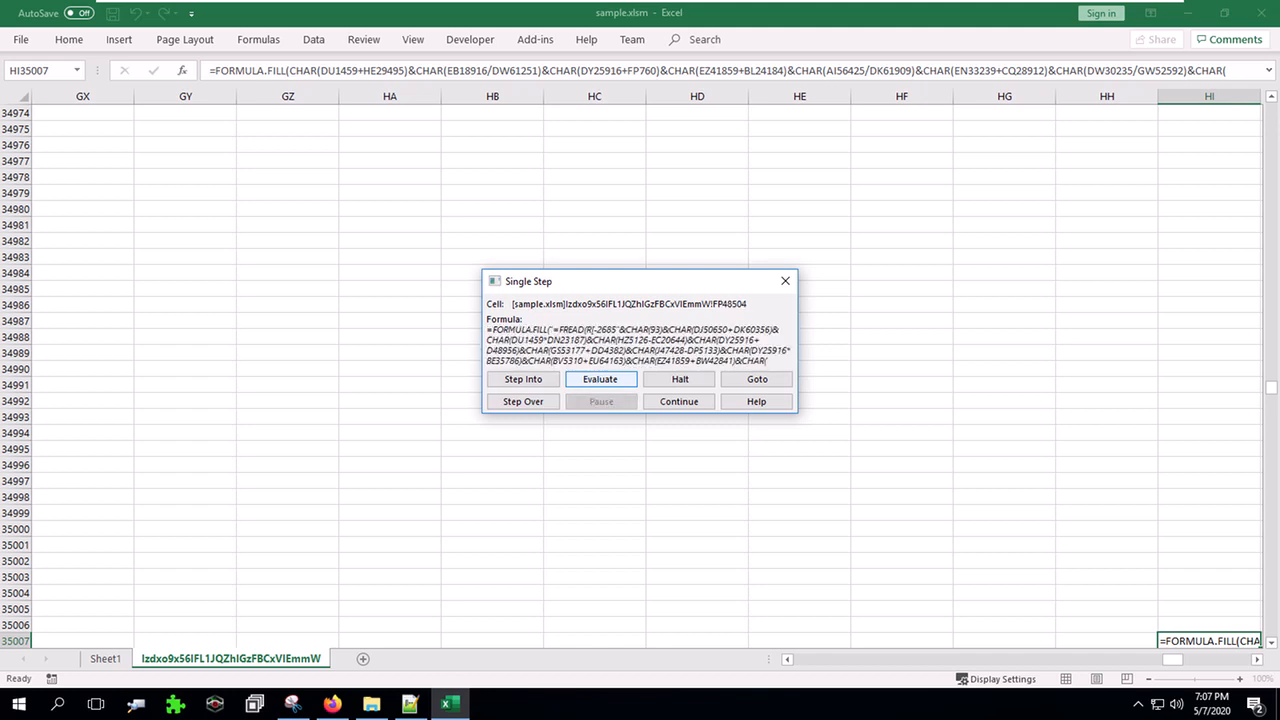
pyautogui.click(593, 380)
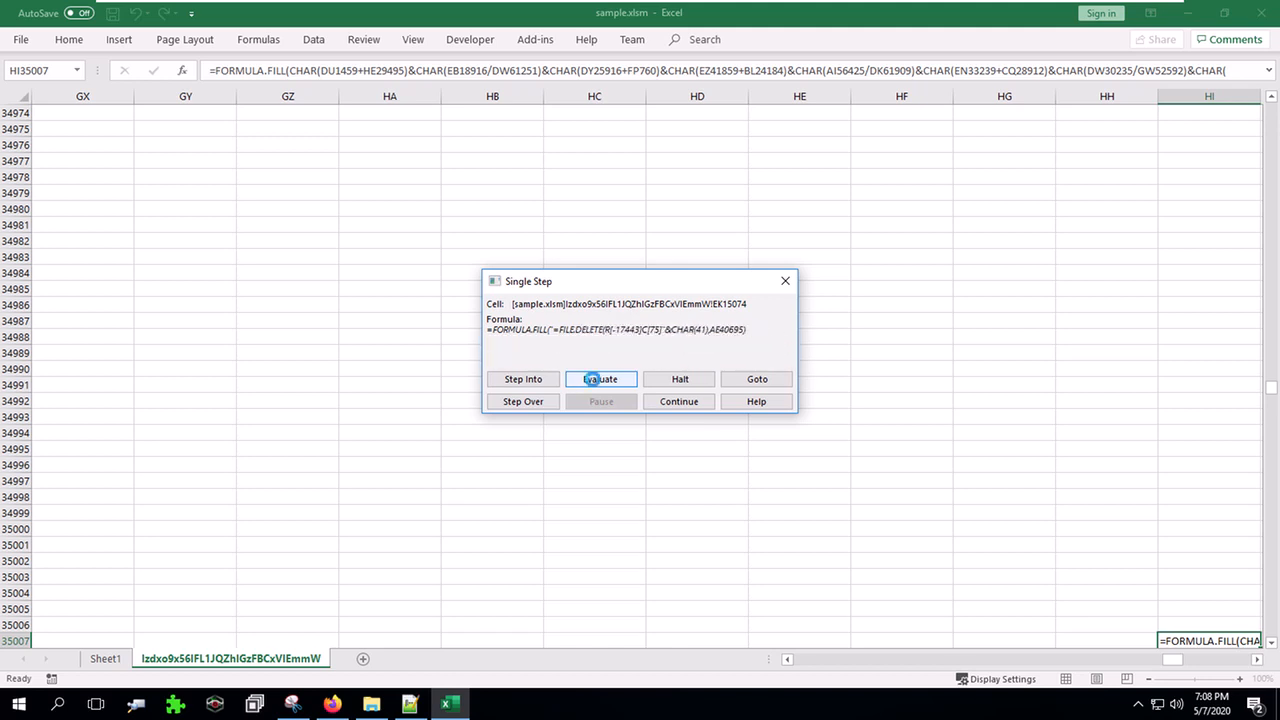
pyautogui.click(596, 386)
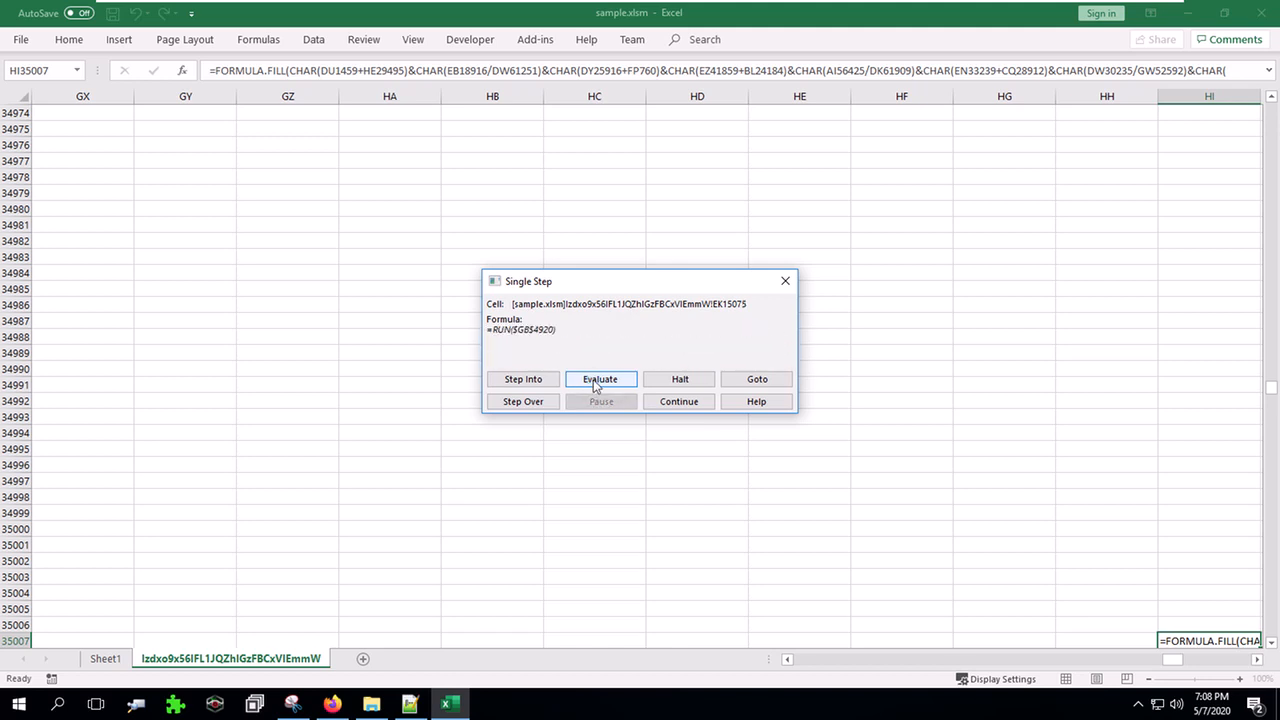
pyautogui.click(594, 380)
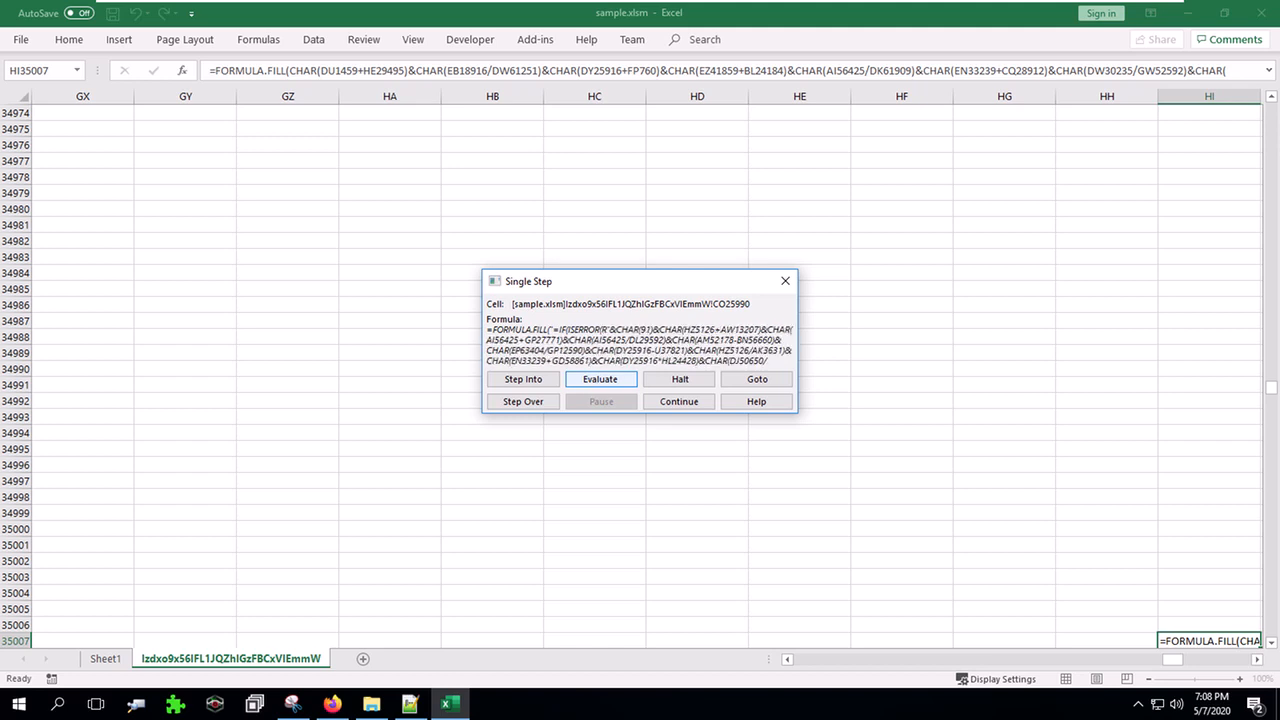
# - Evaluate the CHAR expressions in CO25990 until the whole IF(ISERROR()) formula for HV48301 is a single string
pyautogui.click(594, 381)
pyautogui.click(594, 381)
pyautogui.click(594, 381)
pyautogui.click(594, 381)
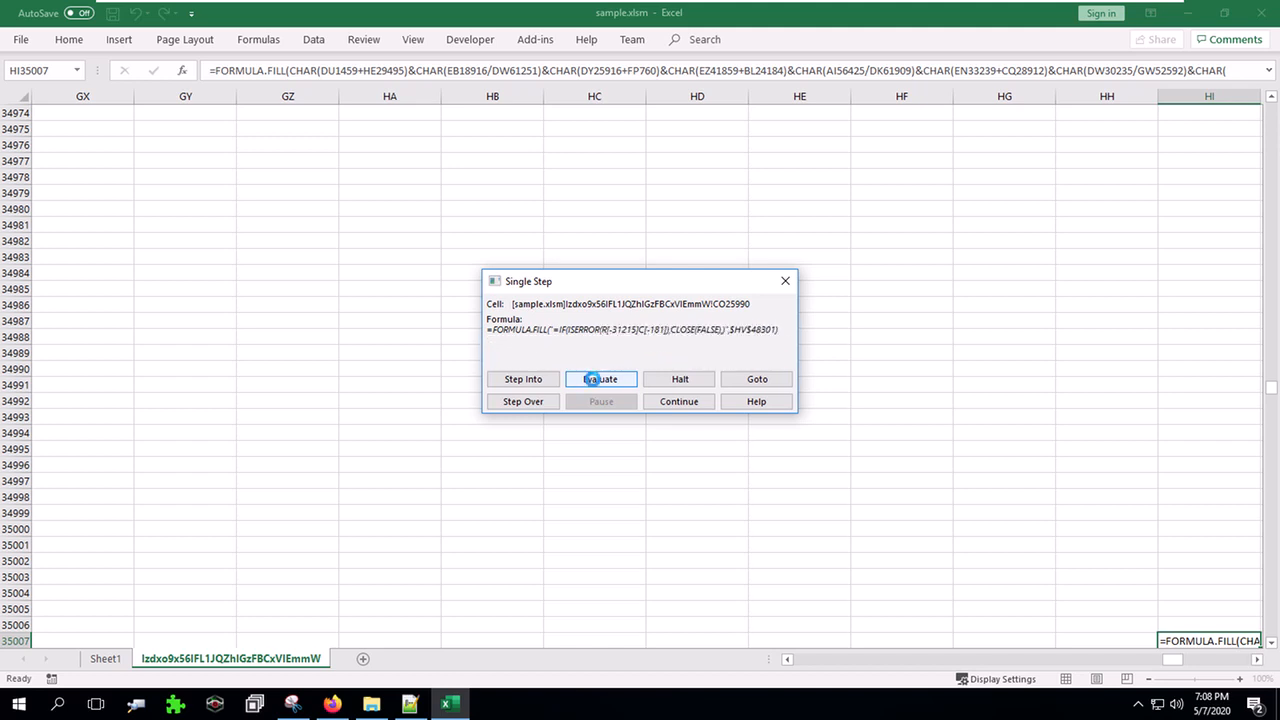
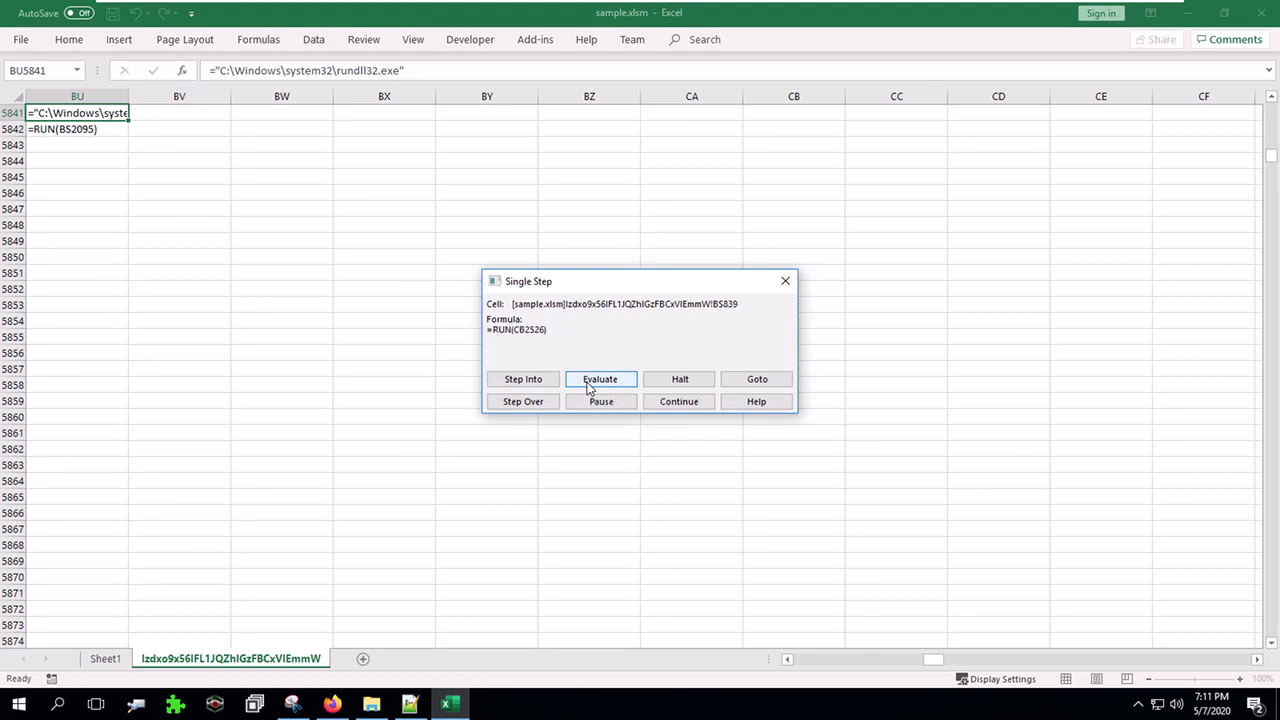
# - Evaluate the macro from the RUN call in BS839 through to the GET.WORKSPACE(14) check in CN32845
pyautogui.click(588, 384)
pyautogui.click(588, 384)
pyautogui.click(588, 384)
pyautogui.click(588, 384)
pyautogui.click(588, 384)
pyautogui.click(588, 384)
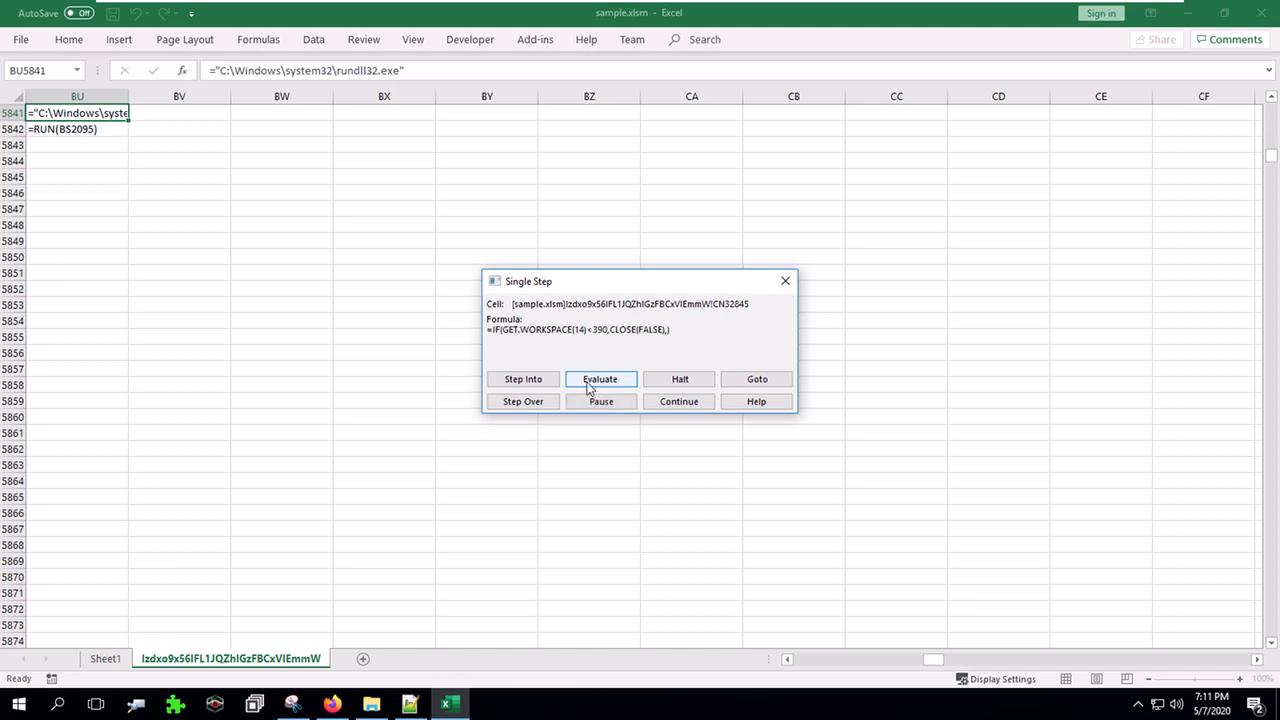
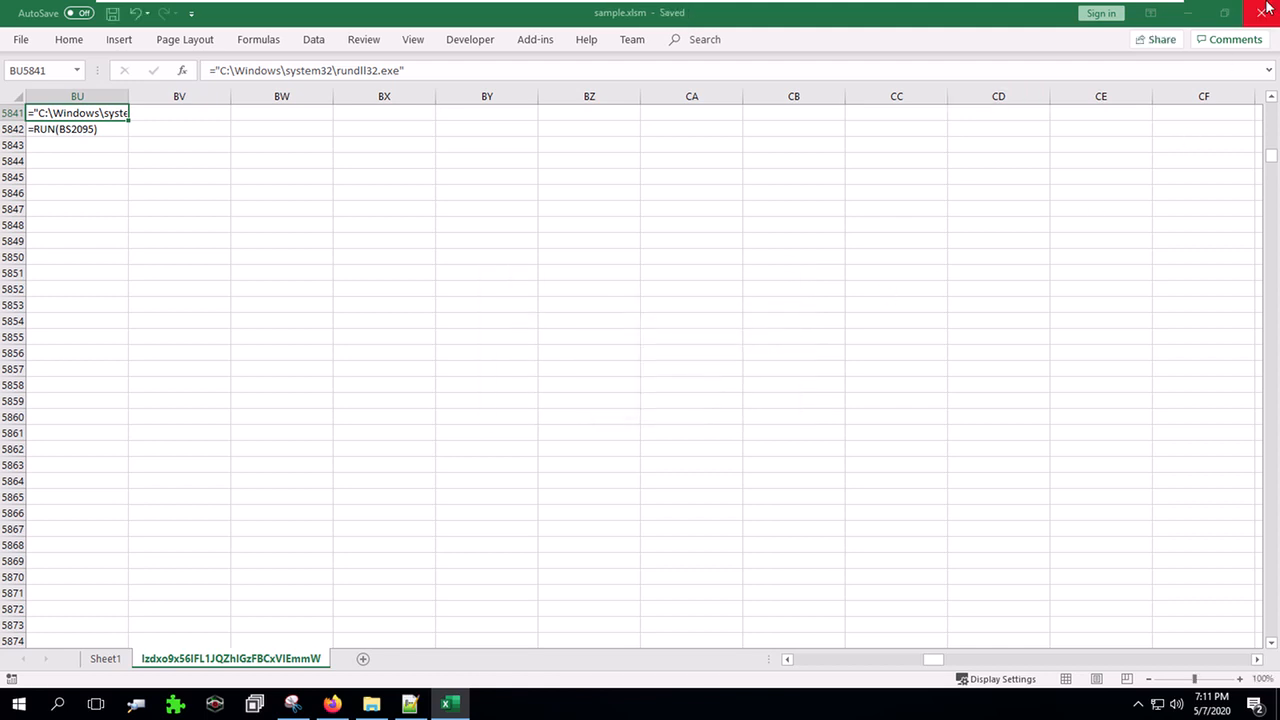
# - Close the workbook and extract sample.xlsm into its own sample folder with 7-Zip
pyautogui.click(1261, 12)
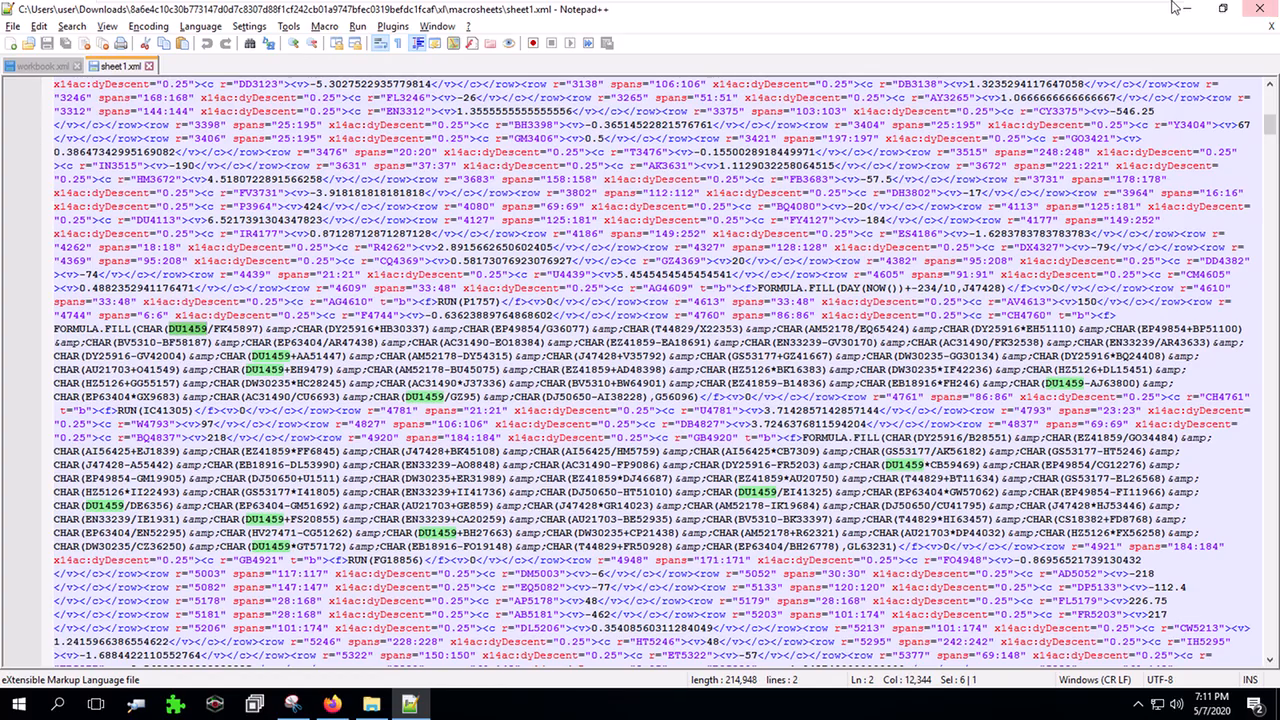
pyautogui.click(1186, 8)
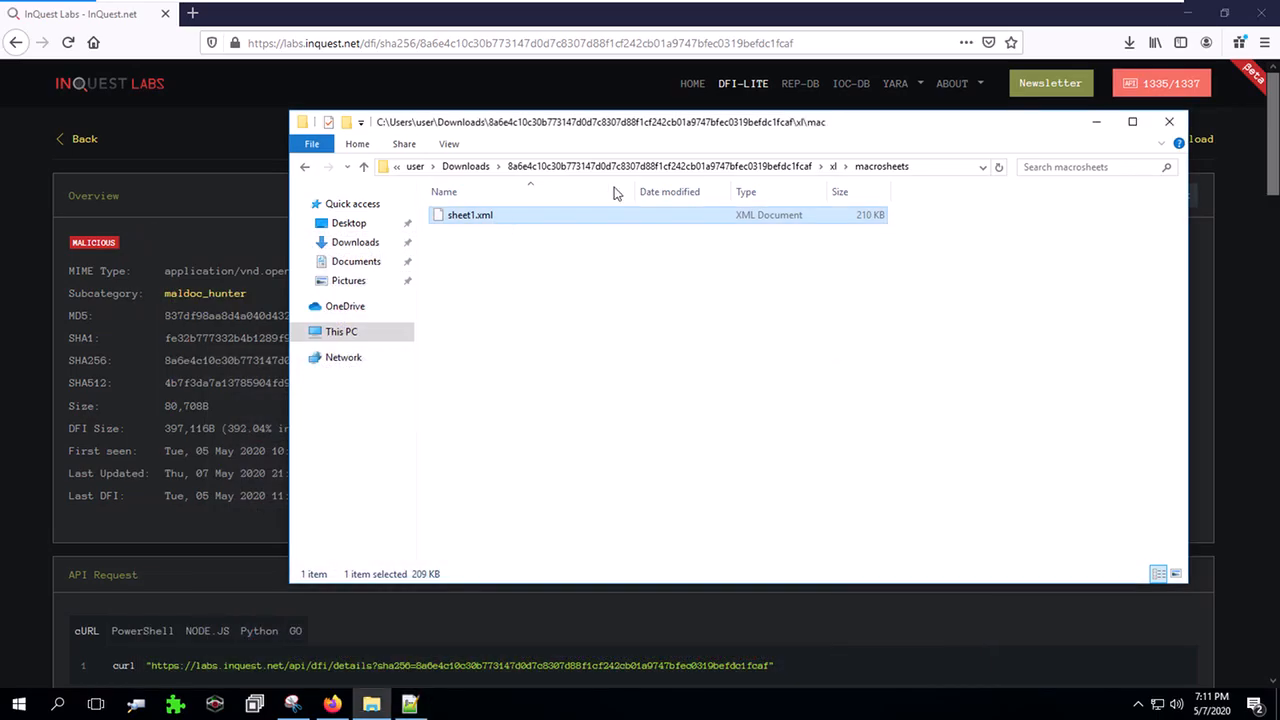
pyautogui.click(714, 168)
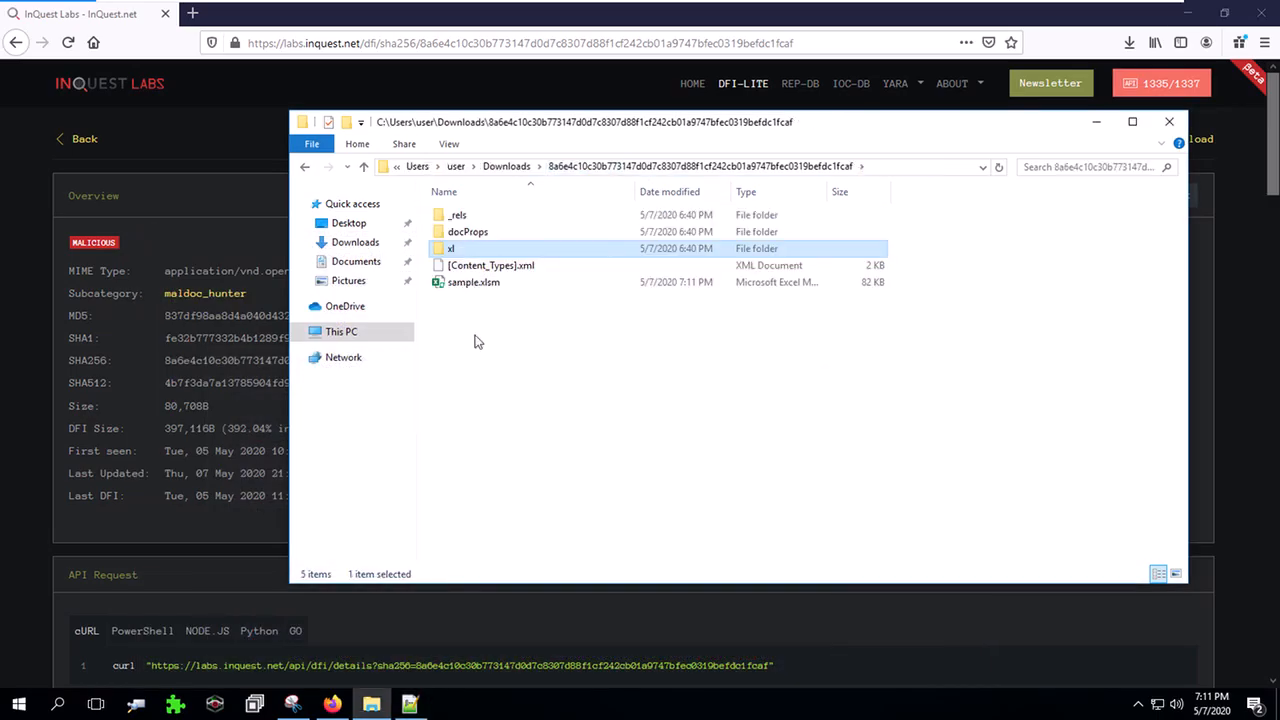
pyautogui.click(455, 286)
pyautogui.rightClick(455, 286)
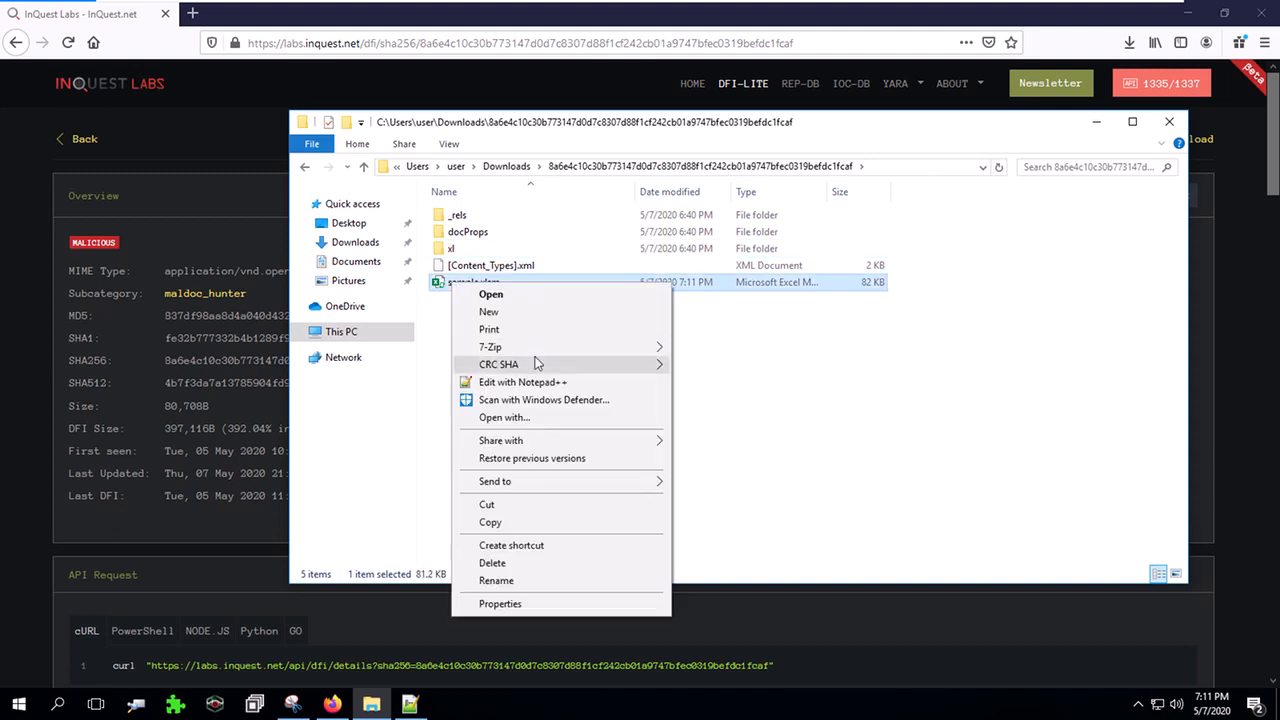
pyautogui.moveTo(538, 348)
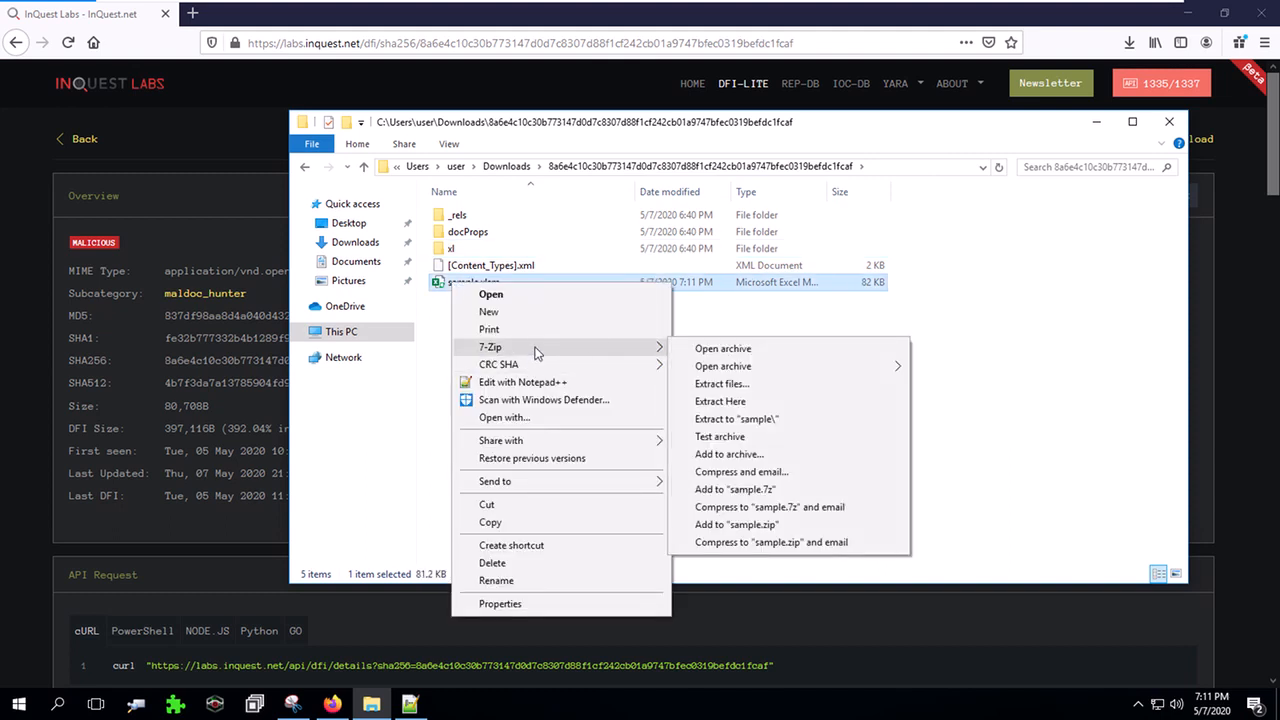
pyautogui.click(737, 419)
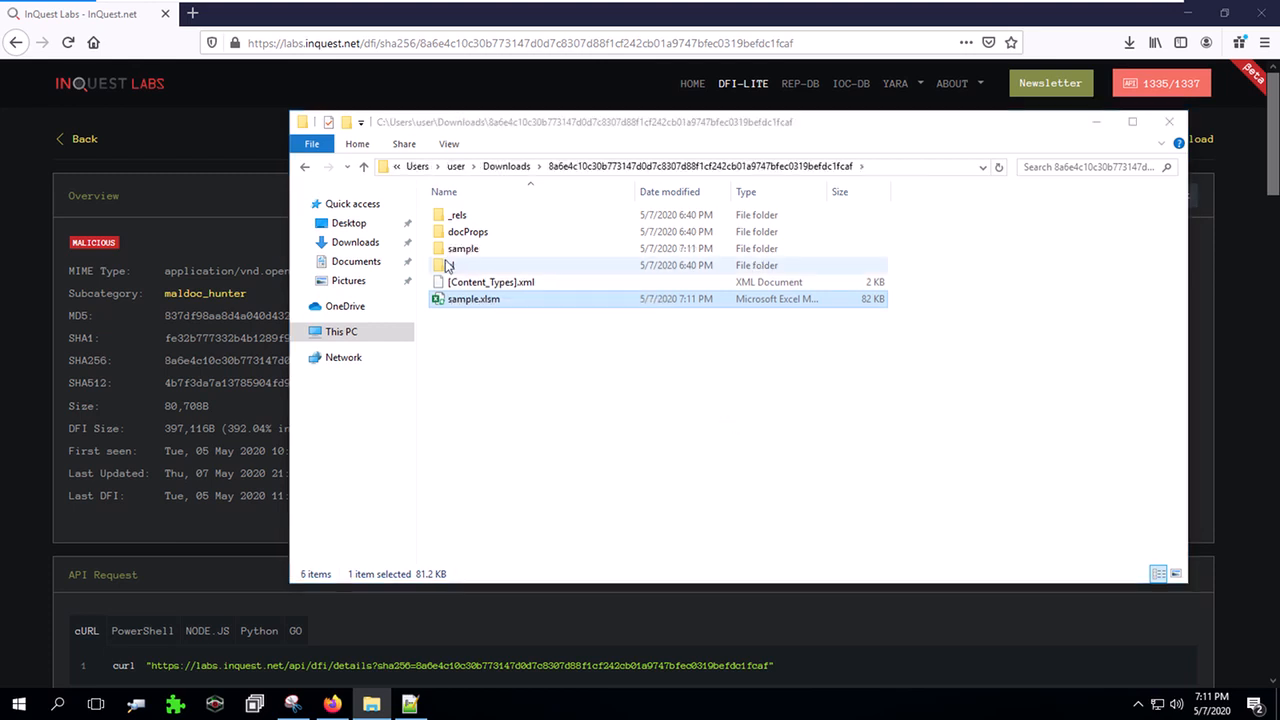
# - Open sheet1.xml from the extracted sample\xl\macrosheets folder in Notepad++
pyautogui.doubleClick(450, 249)
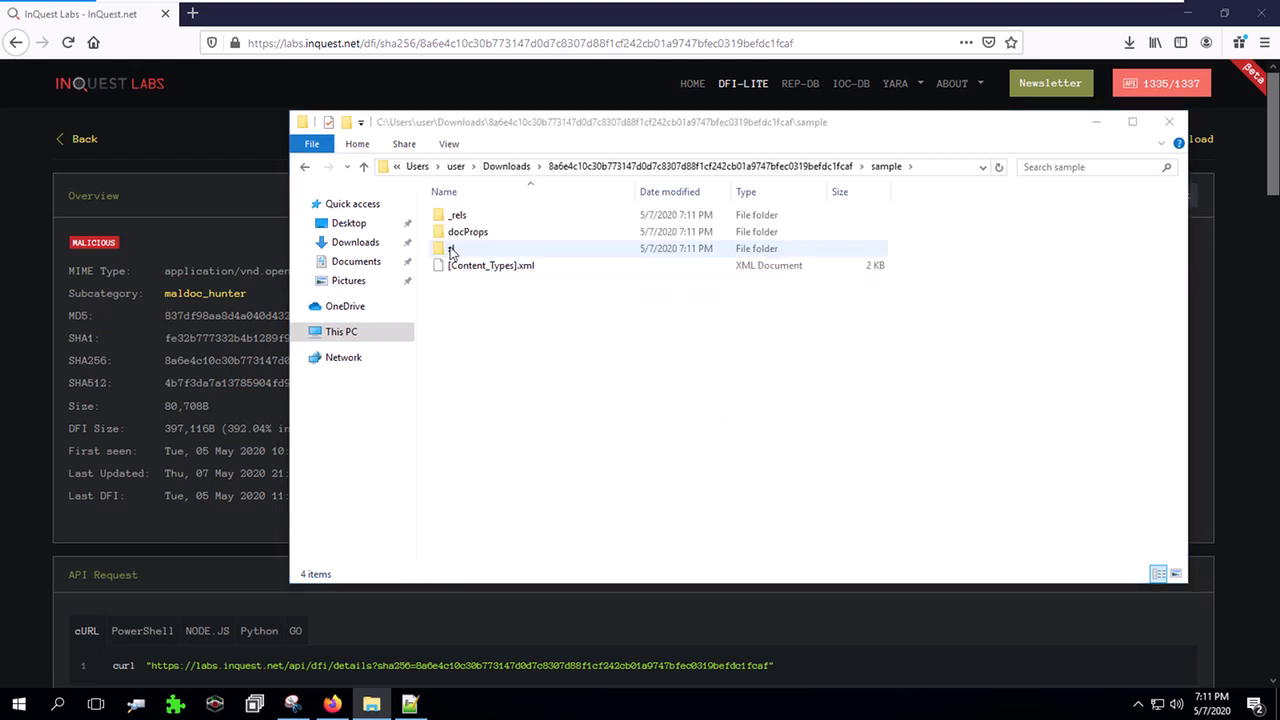
pyautogui.doubleClick(450, 249)
pyautogui.doubleClick(450, 247)
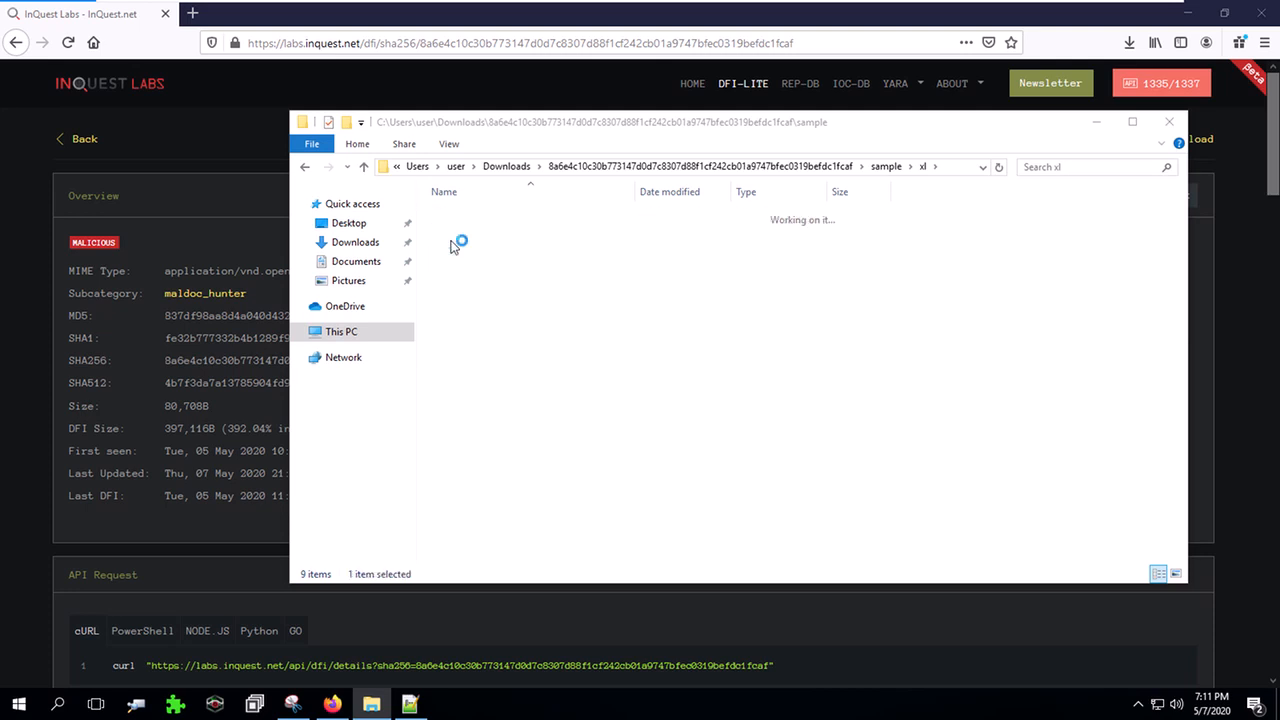
pyautogui.click(450, 218)
pyautogui.rightClick(448, 217)
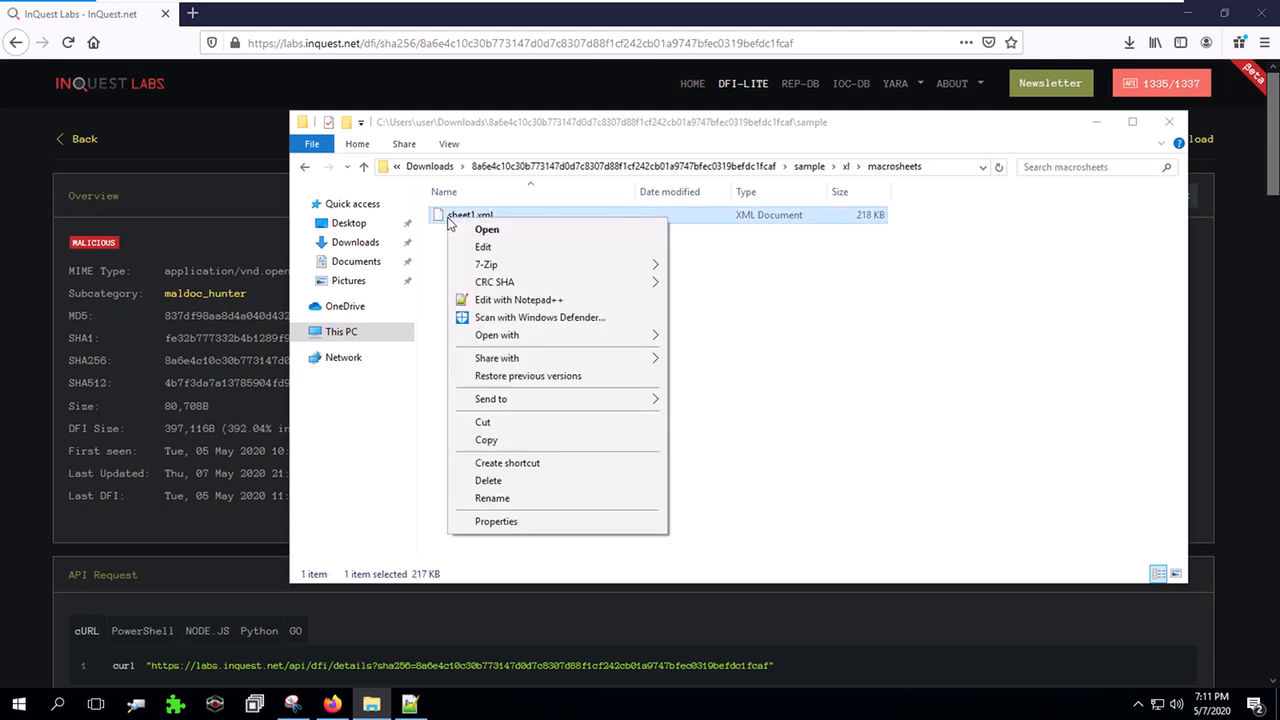
pyautogui.click(474, 298)
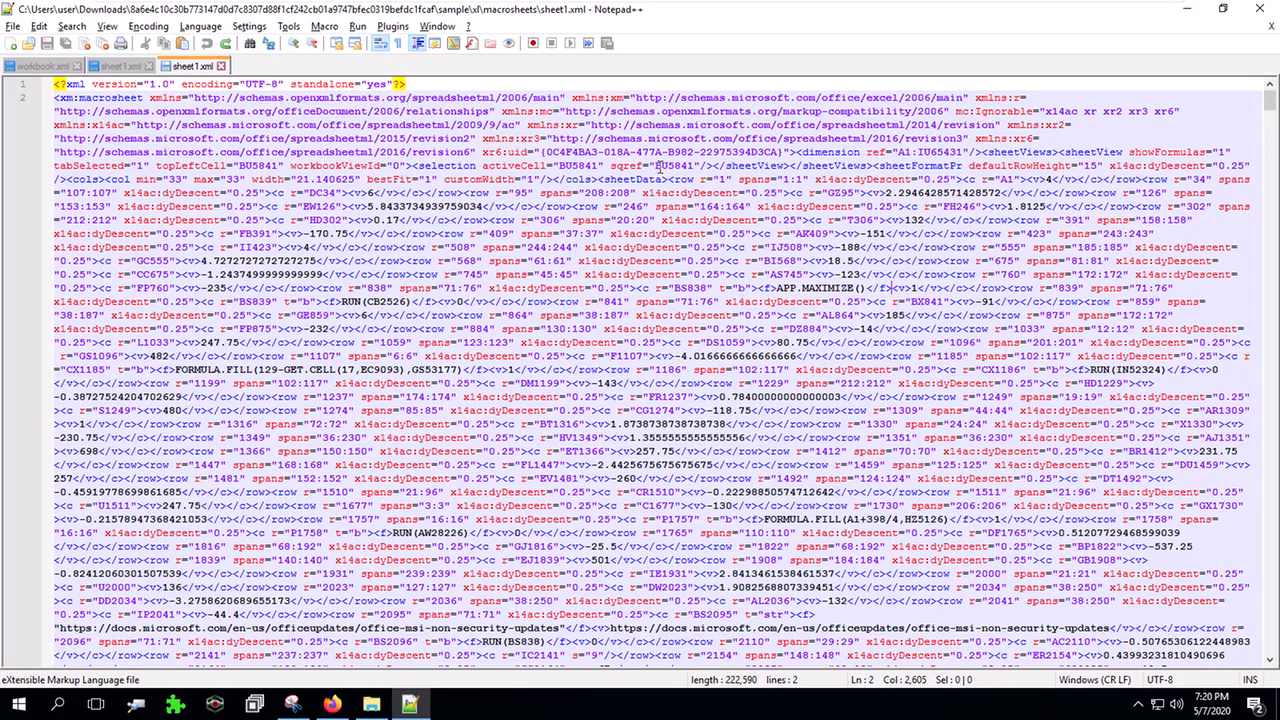
# - Put every formula element on its own line by replacing all regex matches of (<f>.*?</f>) with \r\n\1\r\n
pyautogui.hotkey('ctrl', 'f')
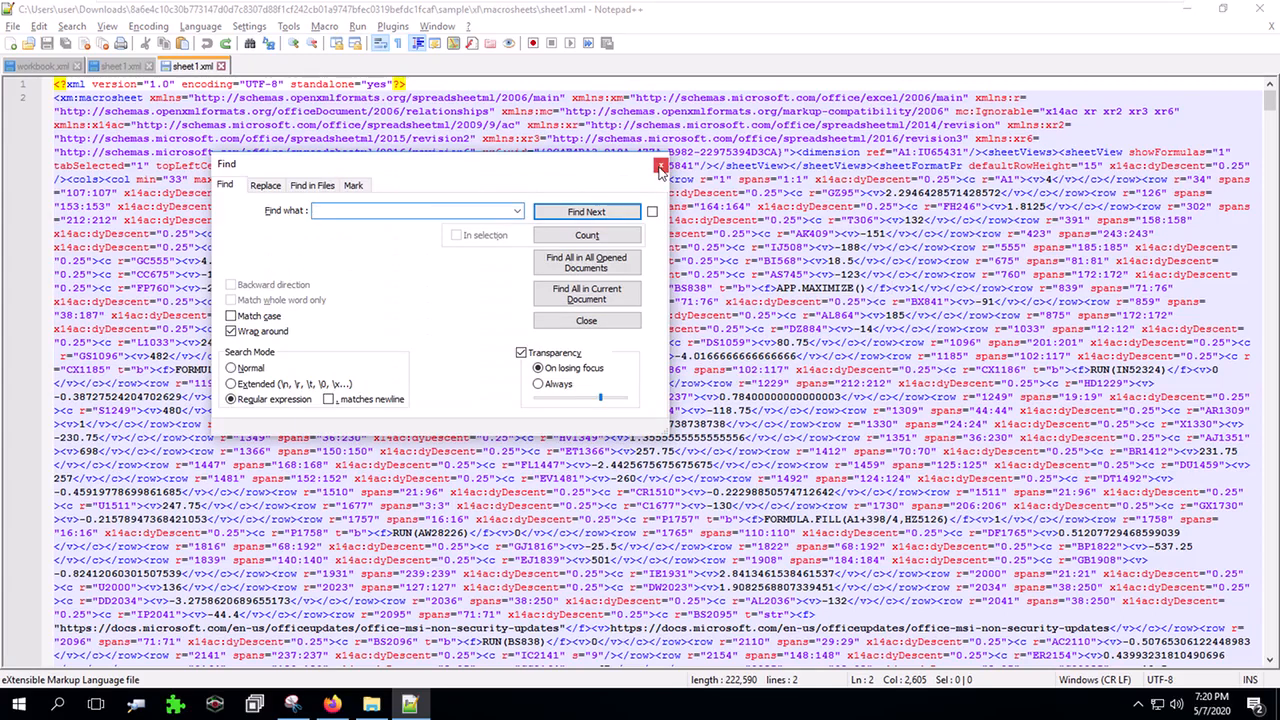
pyautogui.click(266, 185)
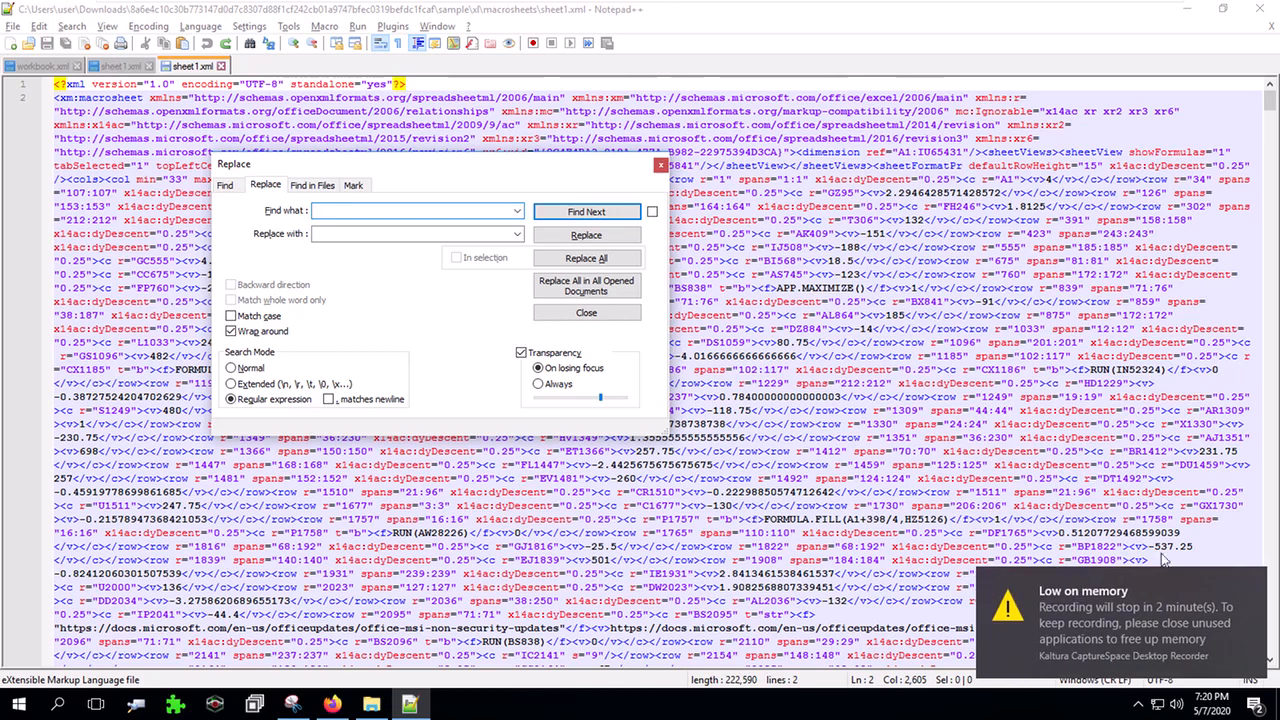
pyautogui.click(733, 610)
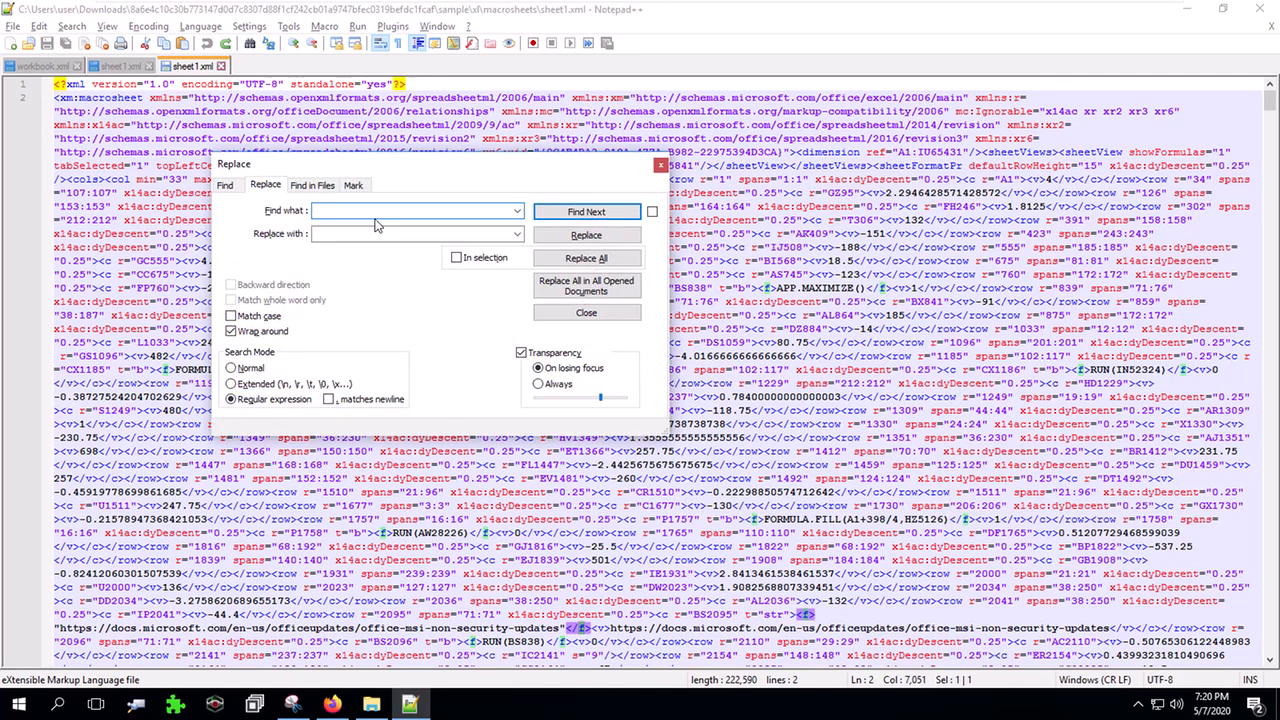
pyautogui.write('<f>.*')
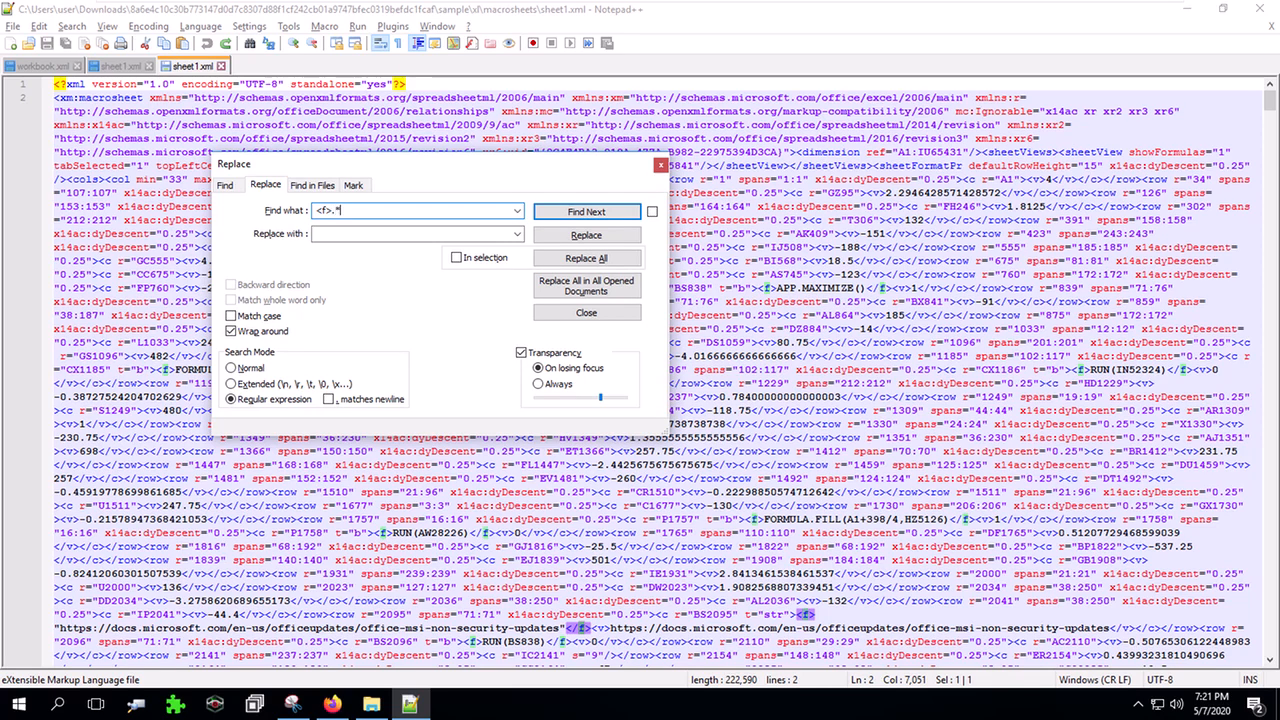
pyautogui.write('?</f>')
pyautogui.press('Tab')
pyautogui.doubleClick(317, 210)
pyautogui.click(317, 210)
pyautogui.write('(')
pyautogui.write(')')
pyautogui.click(330, 235)
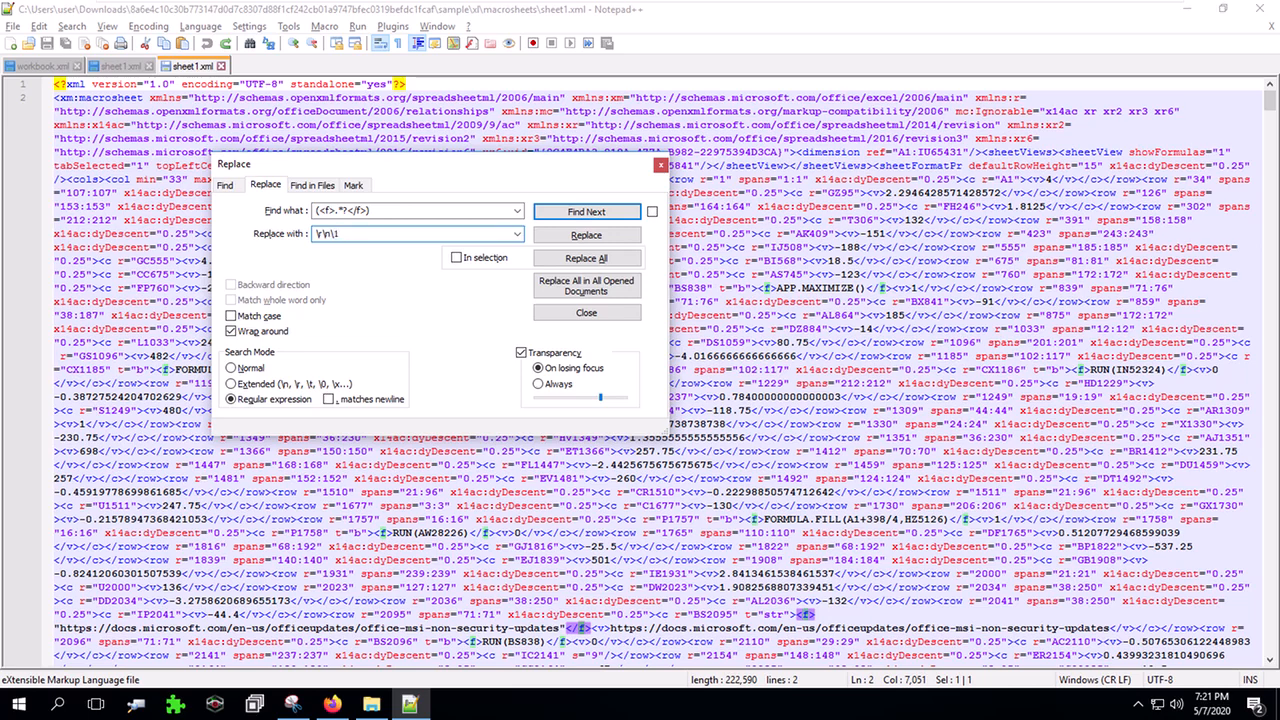
pyautogui.write('\\r\\n')
pyautogui.click(581, 262)
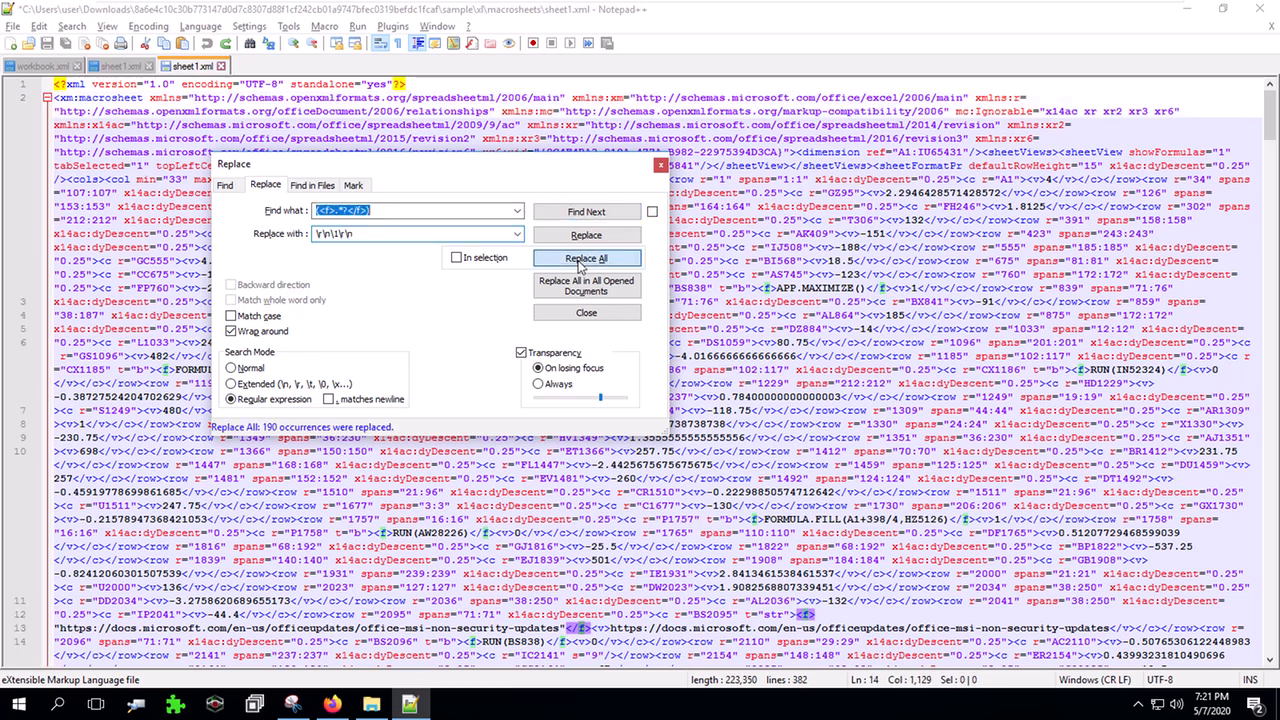
pyautogui.click(660, 164)
# - Select the line containing the <f>APP.MAXIMIZE()</f> formula
pyautogui.moveTo(198, 301); pyautogui.dragTo(5, 300)
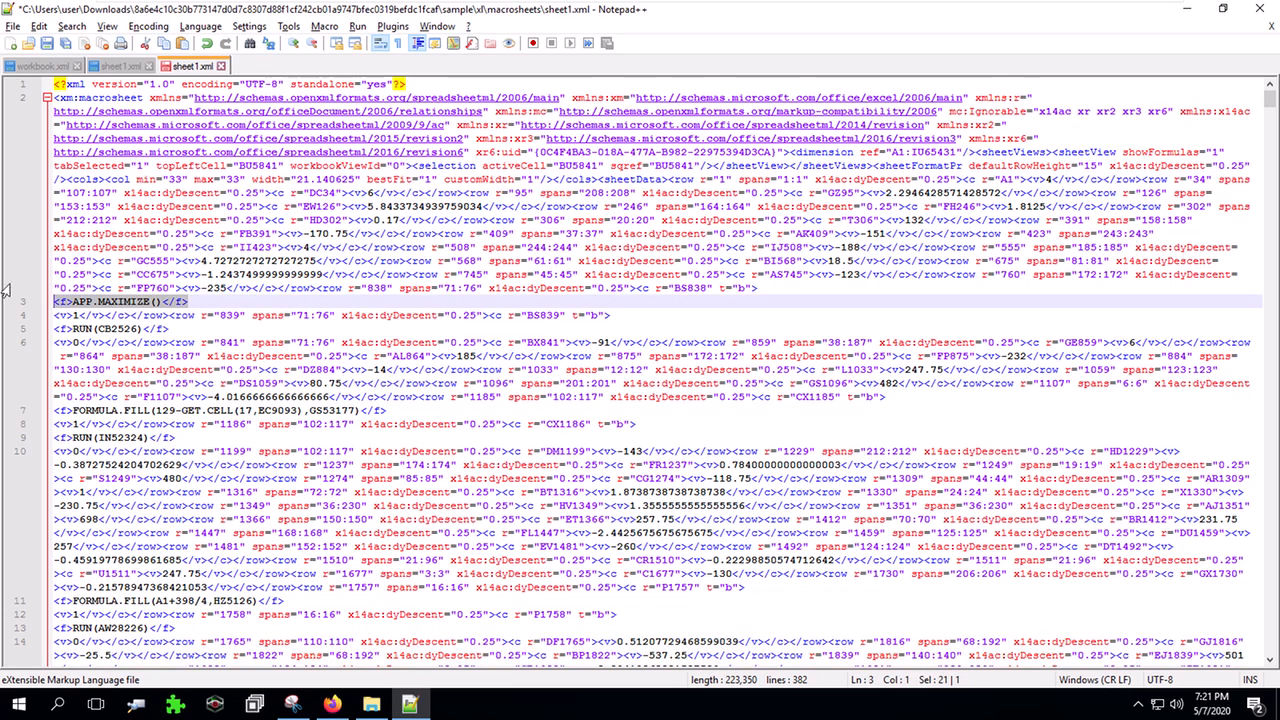
# - Mark and bookmark every line of sheet1.xml that matches the regular expression (<f>.*?</f>)
pyautogui.hotkey('ctrl', 'f')
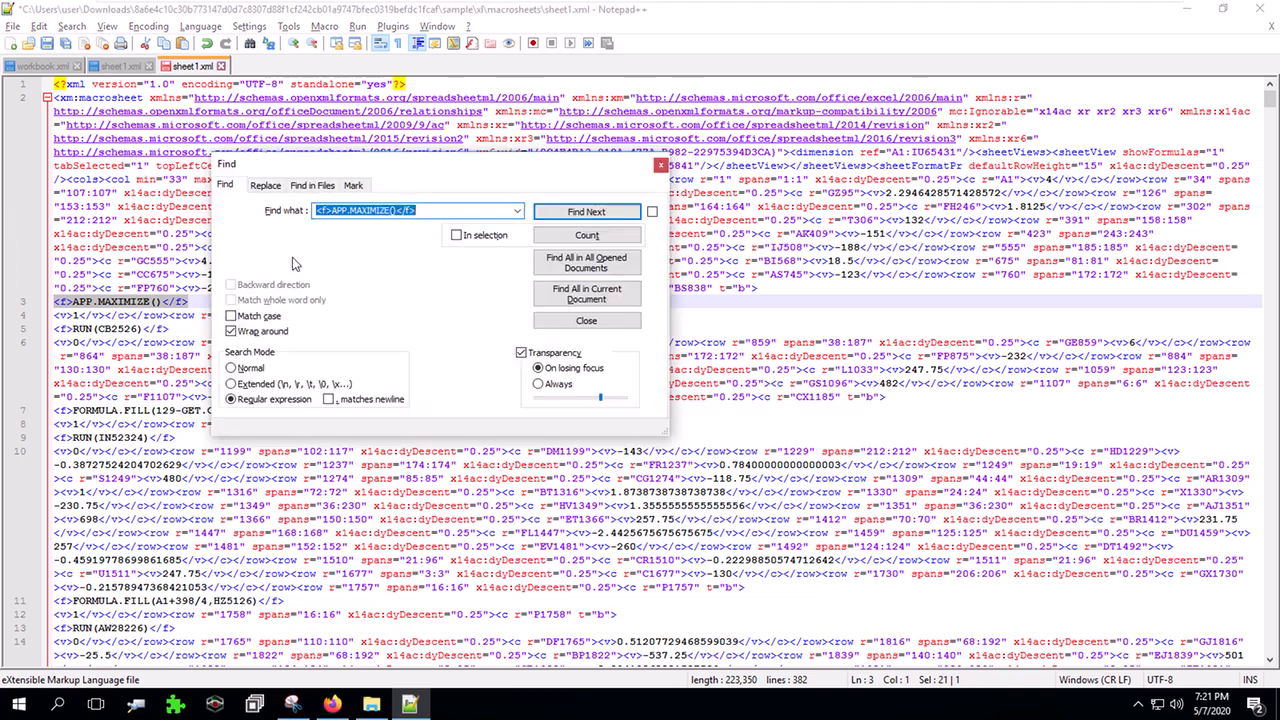
pyautogui.click(360, 186)
pyautogui.click(251, 258)
pyautogui.click(549, 214)
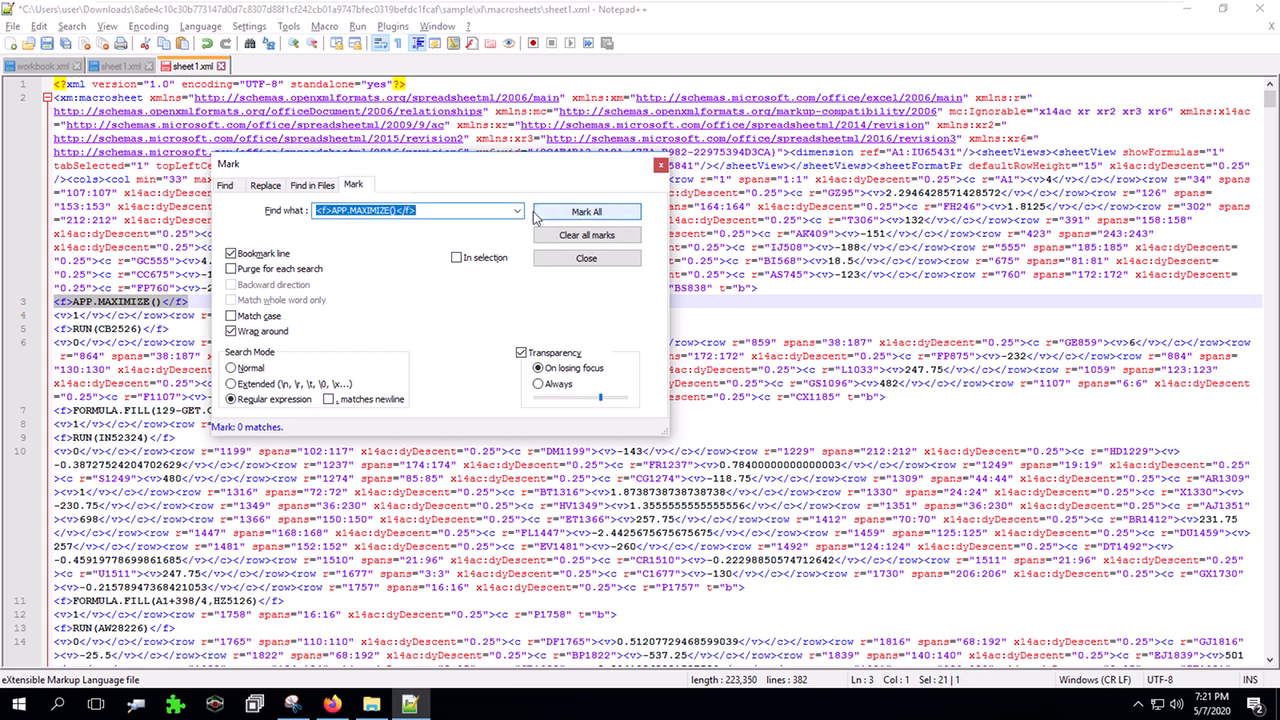
pyautogui.click(472, 210)
pyautogui.click(335, 207)
pyautogui.moveTo(335, 207); pyautogui.dragTo(397, 205)
pyautogui.click(517, 210)
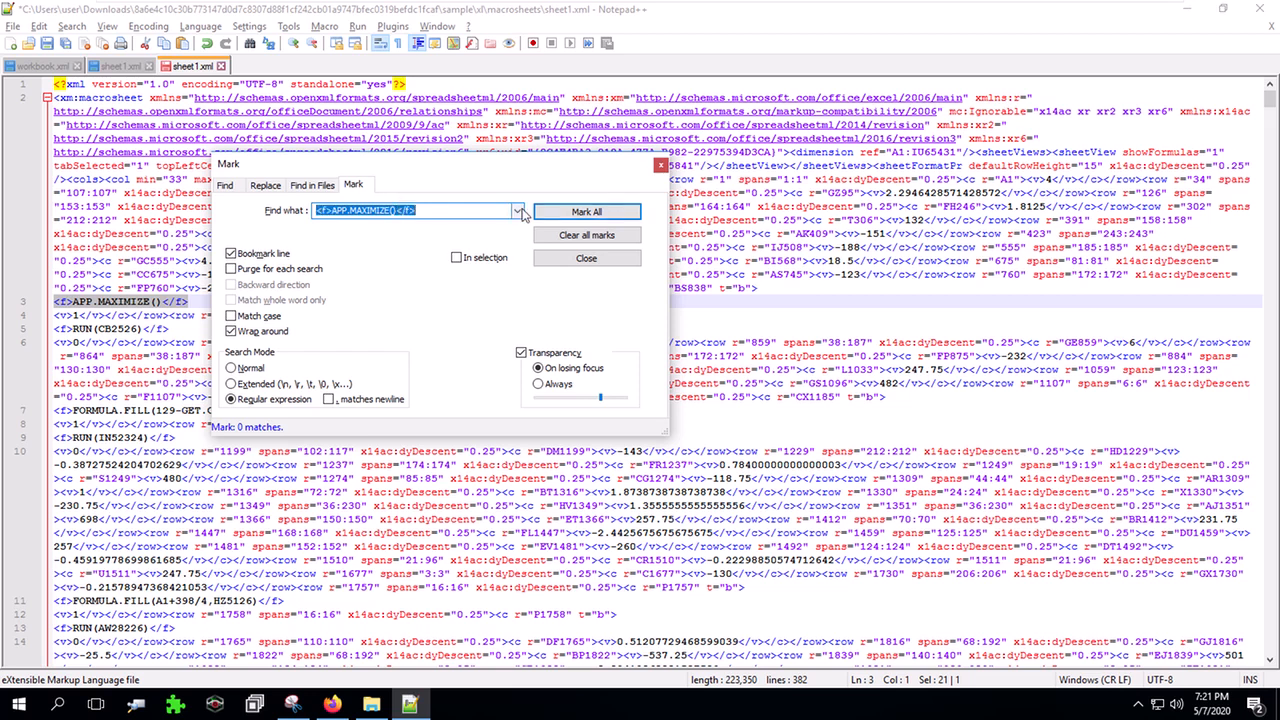
pyautogui.click(486, 237)
pyautogui.click(556, 216)
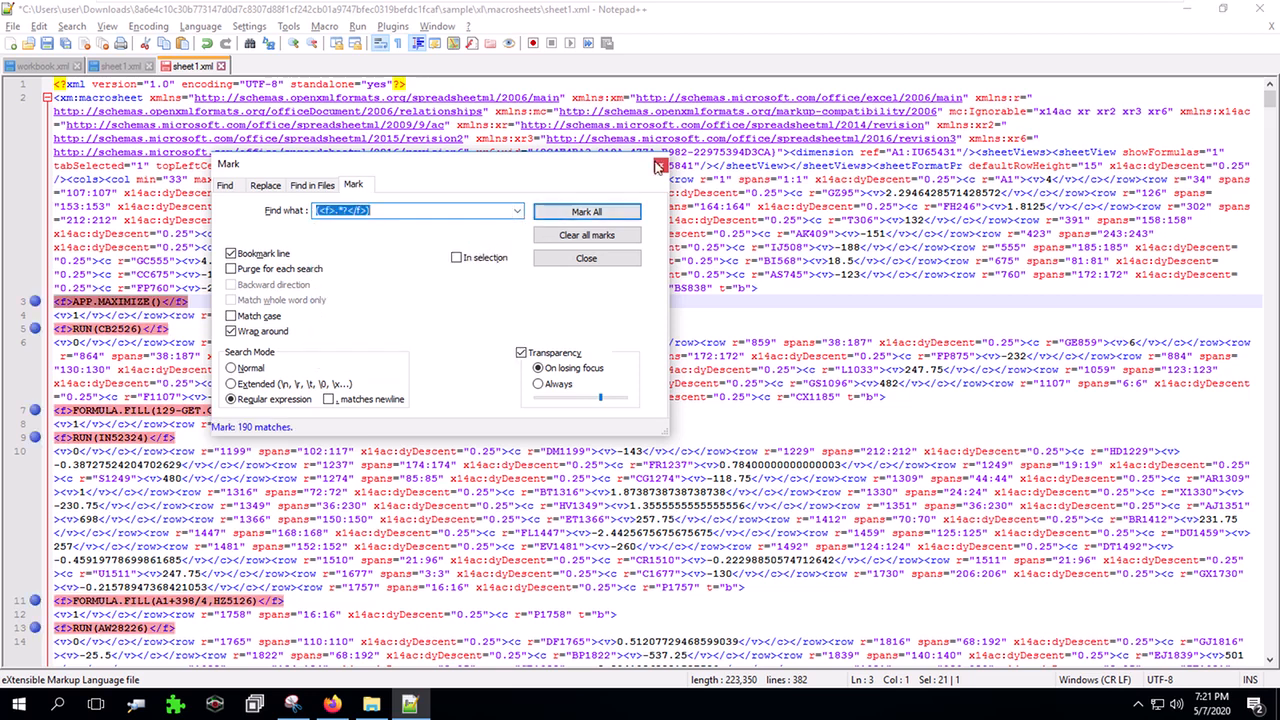
pyautogui.click(660, 164)
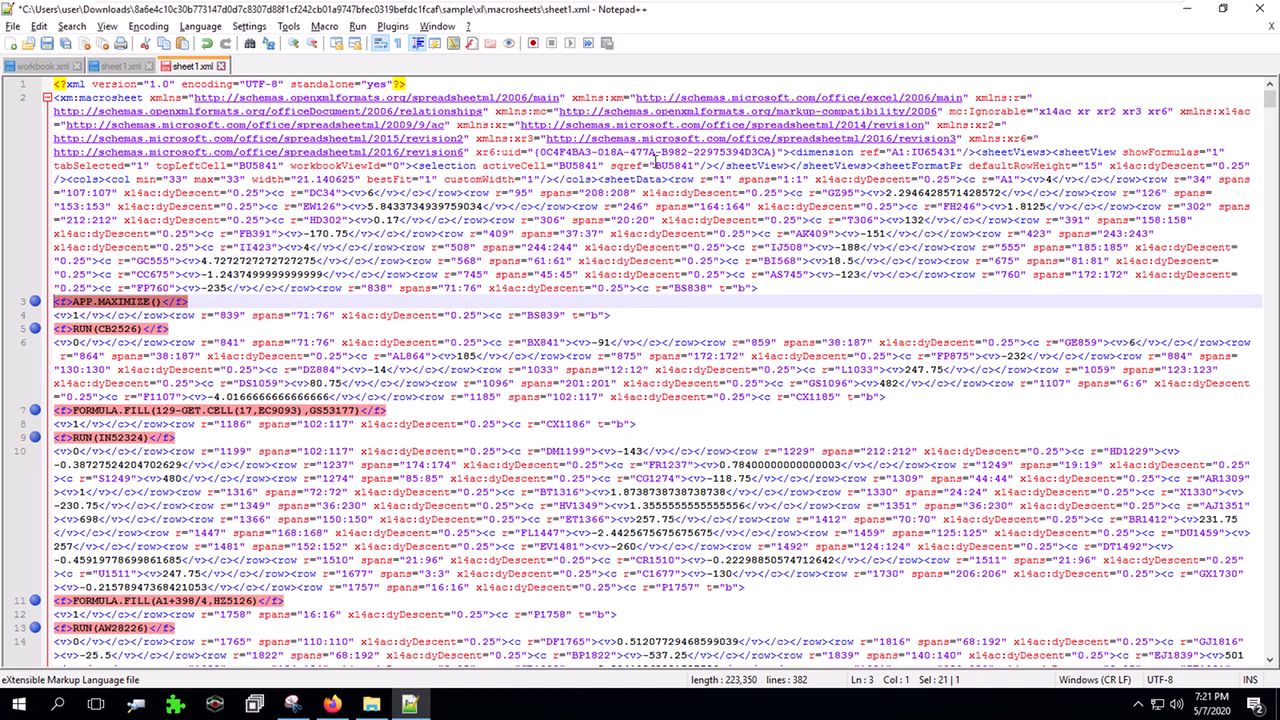
# - Remove all unmarked lines from sheet1.xml so only the bookmarked formula lines are kept
pyautogui.click(71, 30)
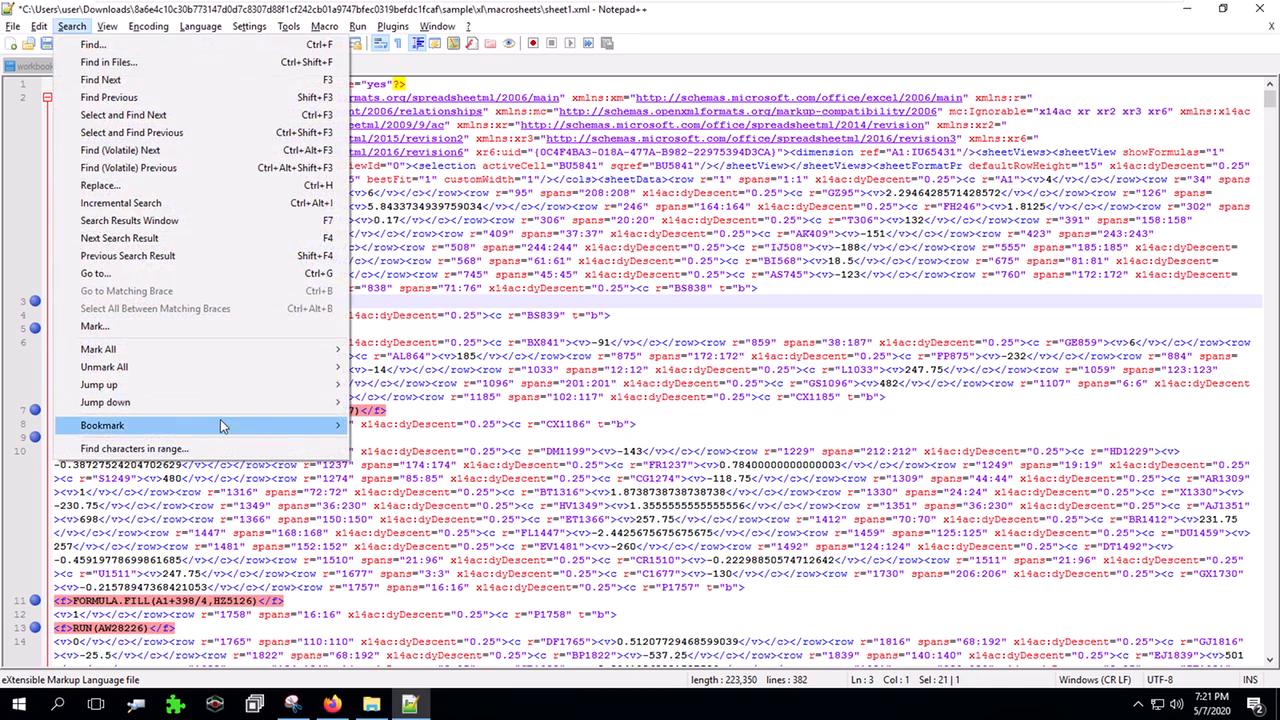
pyautogui.moveTo(225, 427)
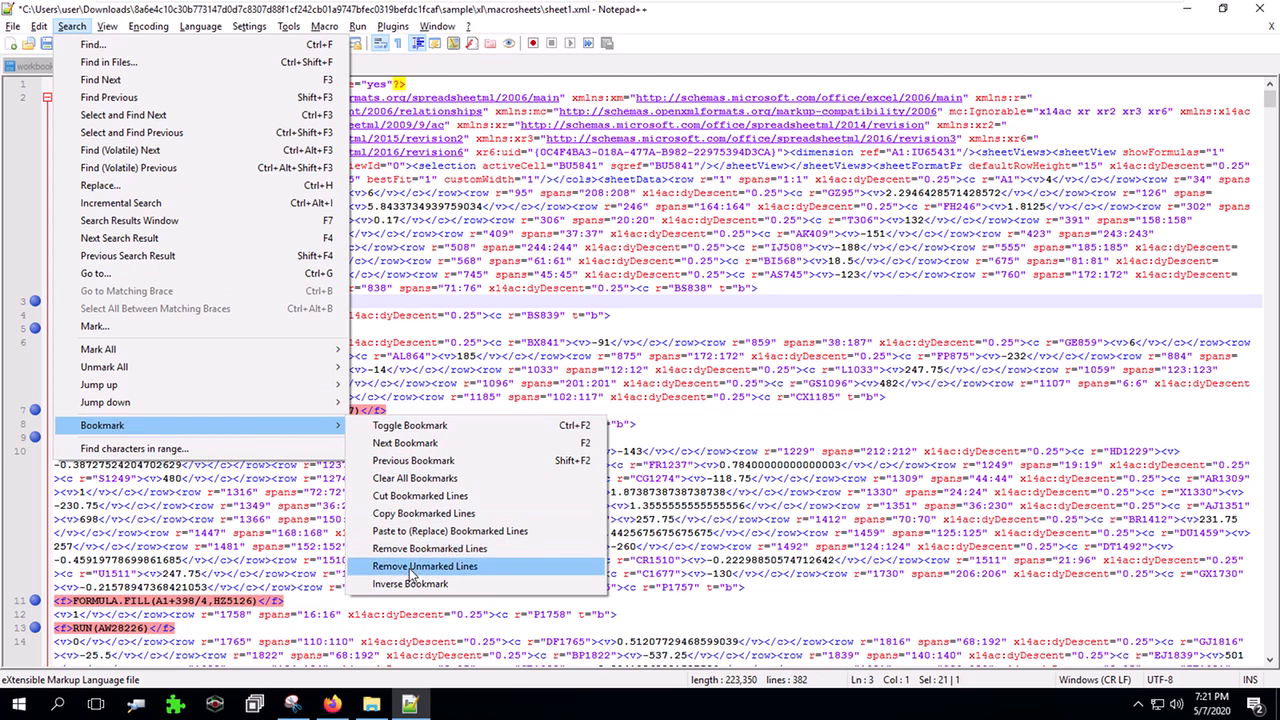
pyautogui.click(409, 566)
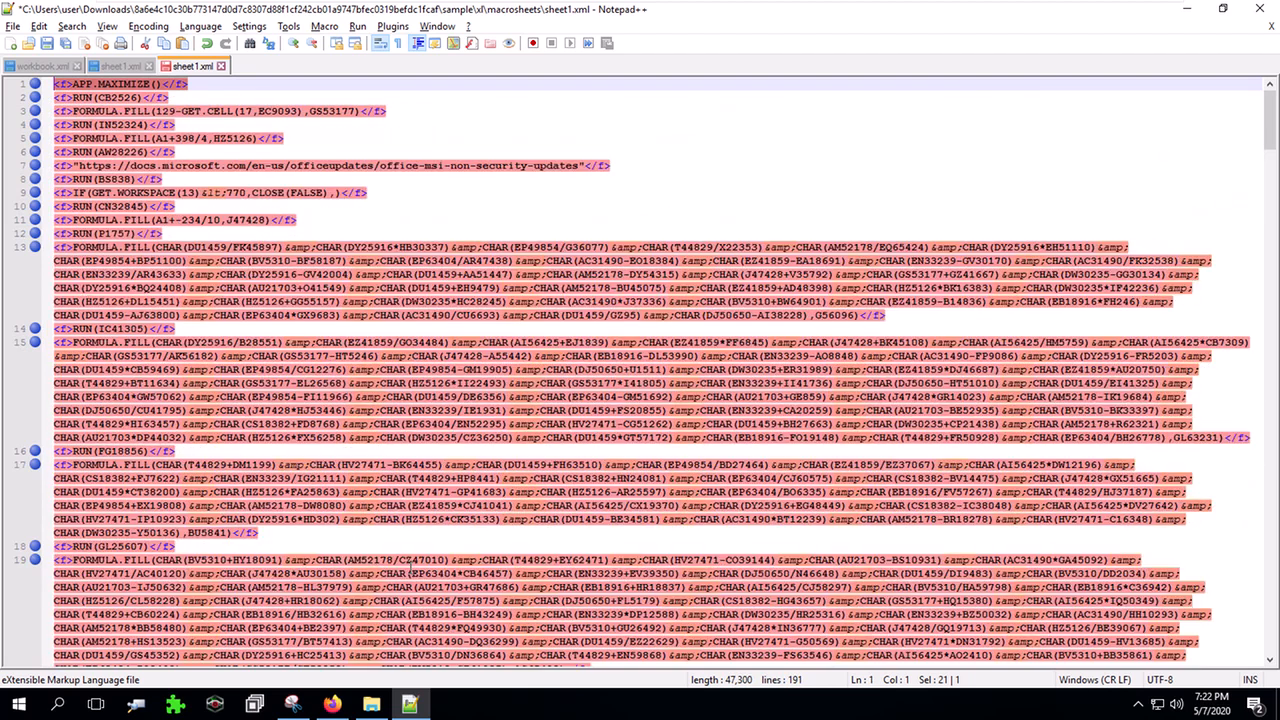
pyautogui.click(348, 268)
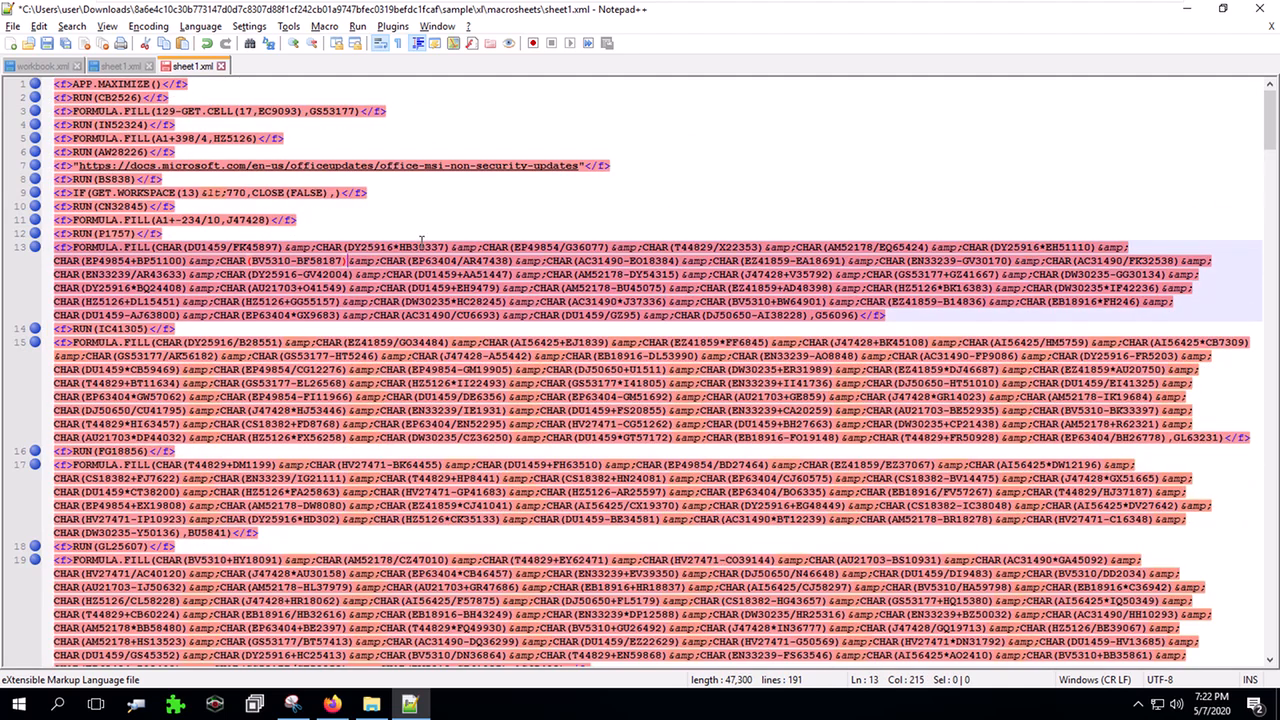
pyautogui.click(427, 222)
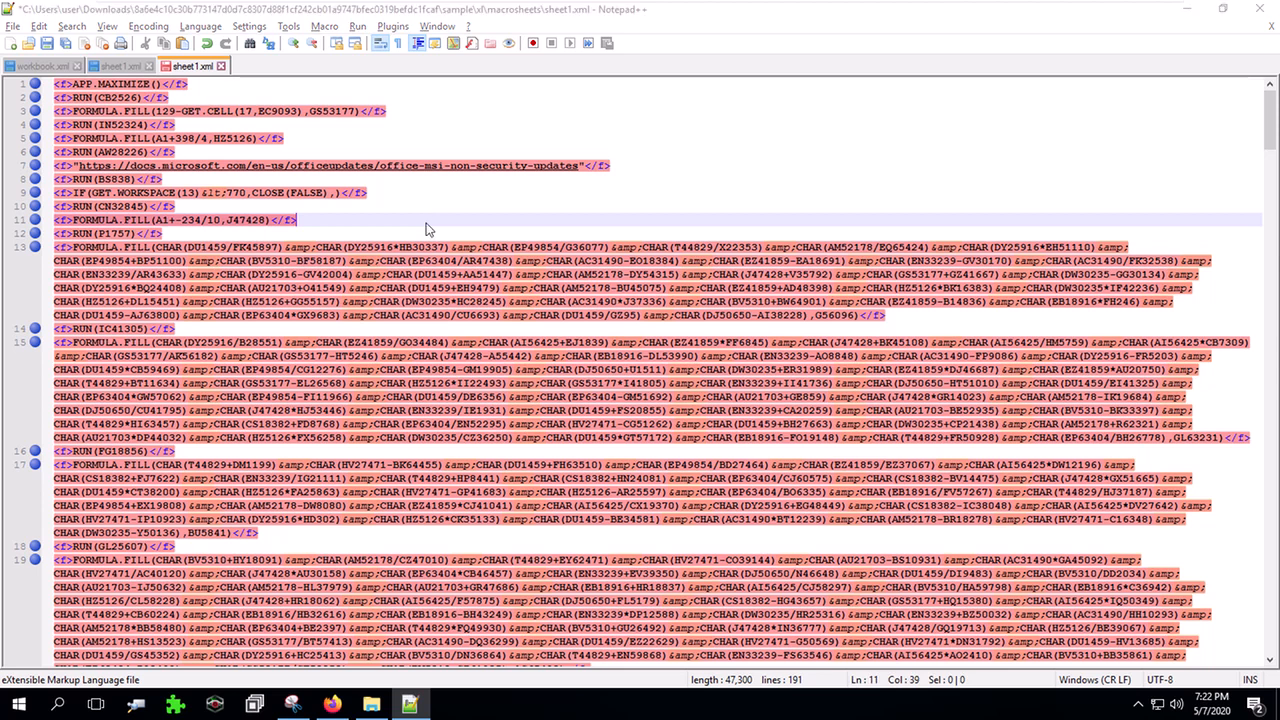
# - Clear all marks and bookmarks from the formula lines
pyautogui.hotkey('ctrl', 'f')
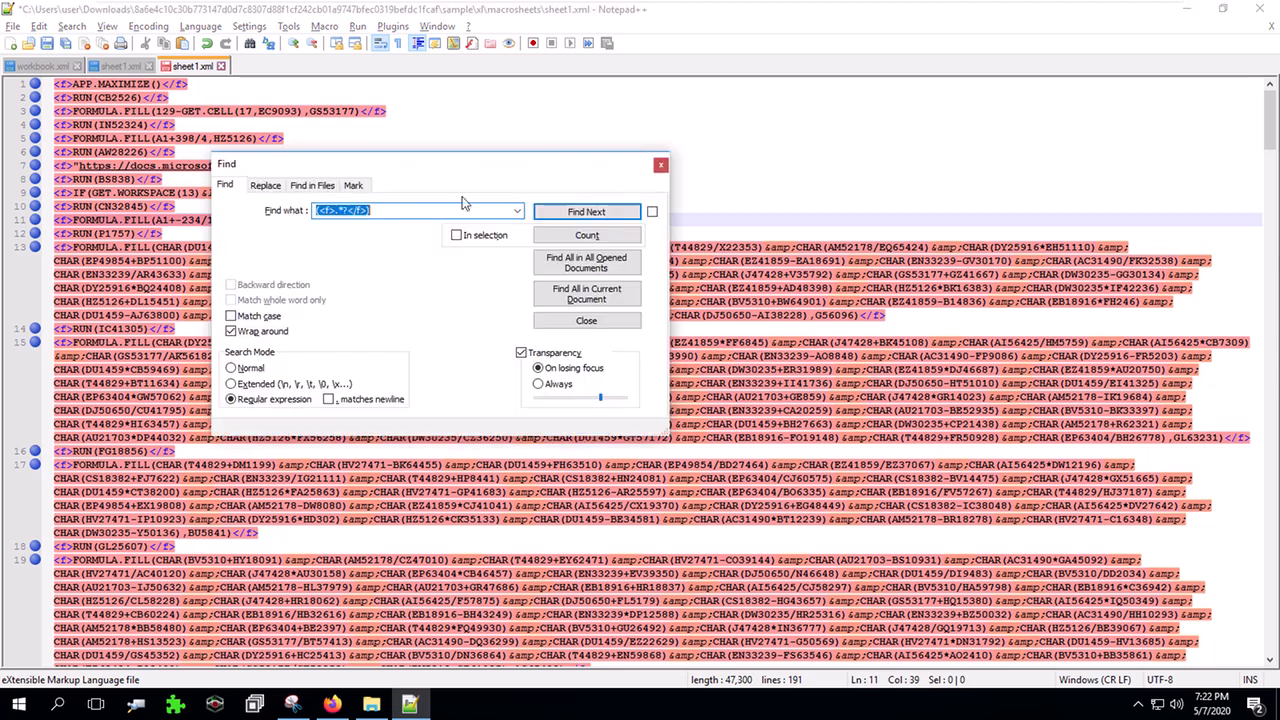
pyautogui.click(353, 185)
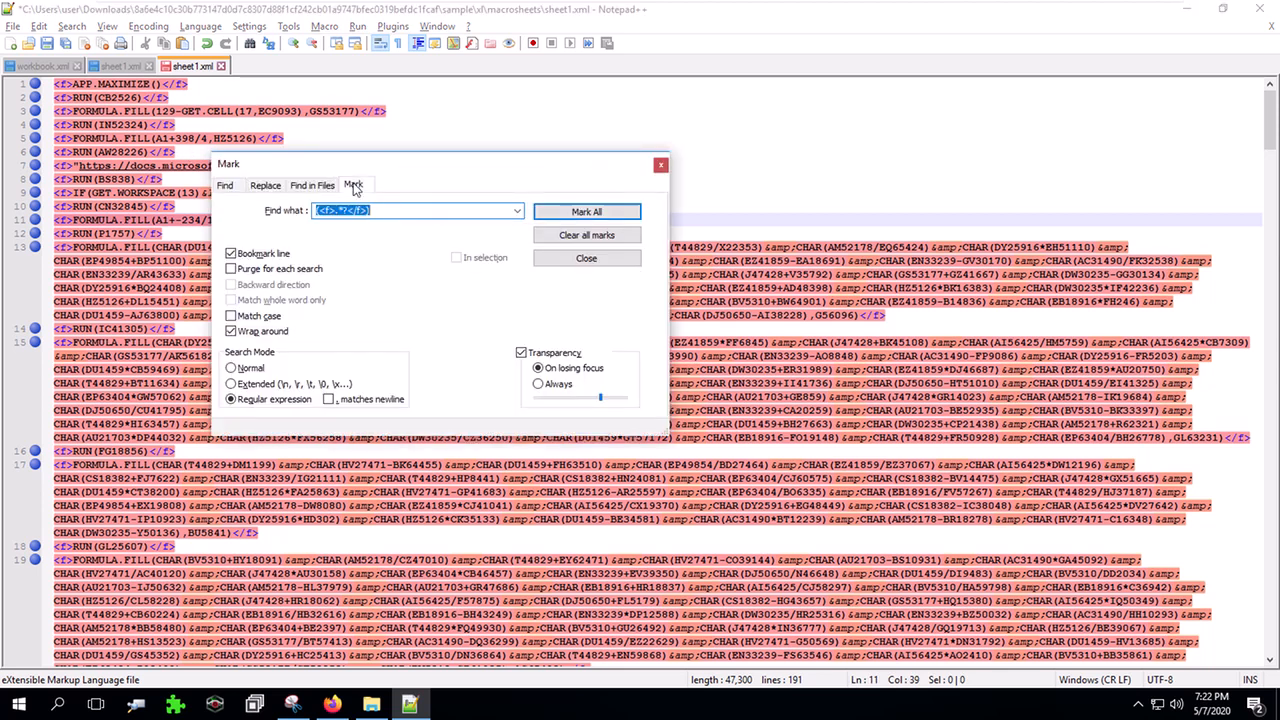
pyautogui.click(594, 236)
pyautogui.click(660, 164)
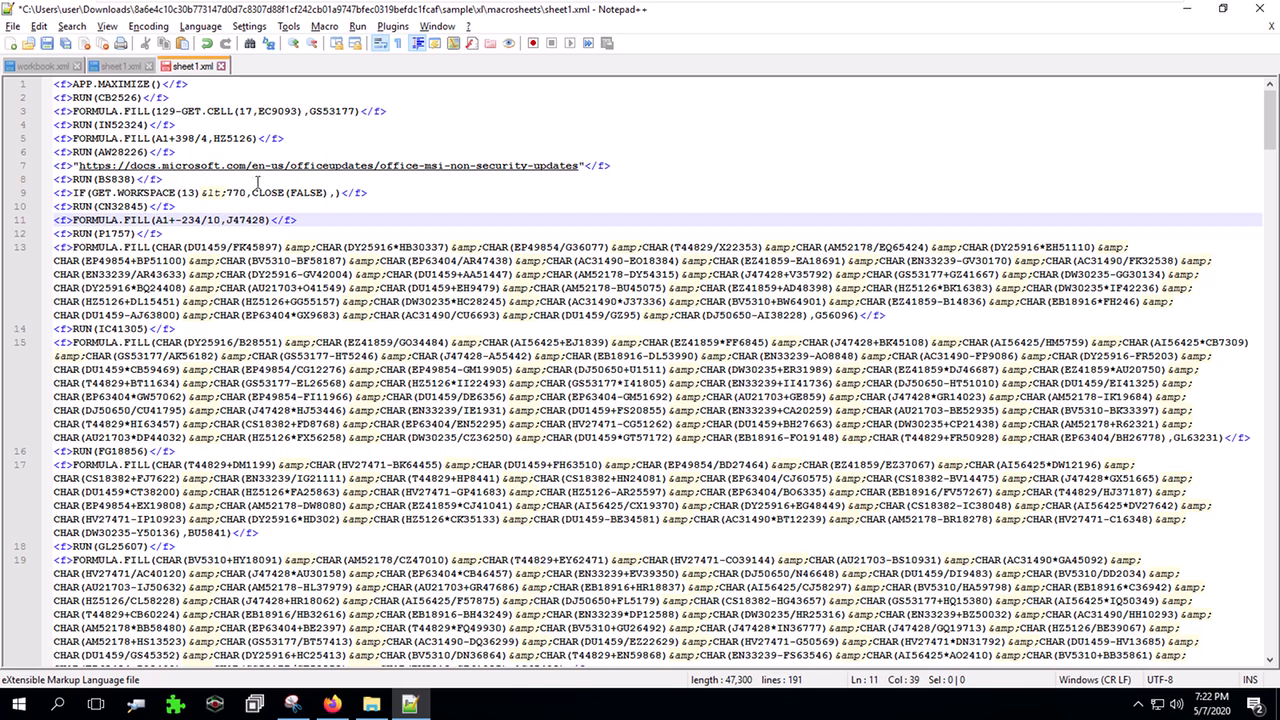
# - Search the extracted formulas for "http" and go through the matches to find download URLs
pyautogui.scroll(-2, 232, 428)
pyautogui.hotkey('ctrl', 'f')
pyautogui.write('http')
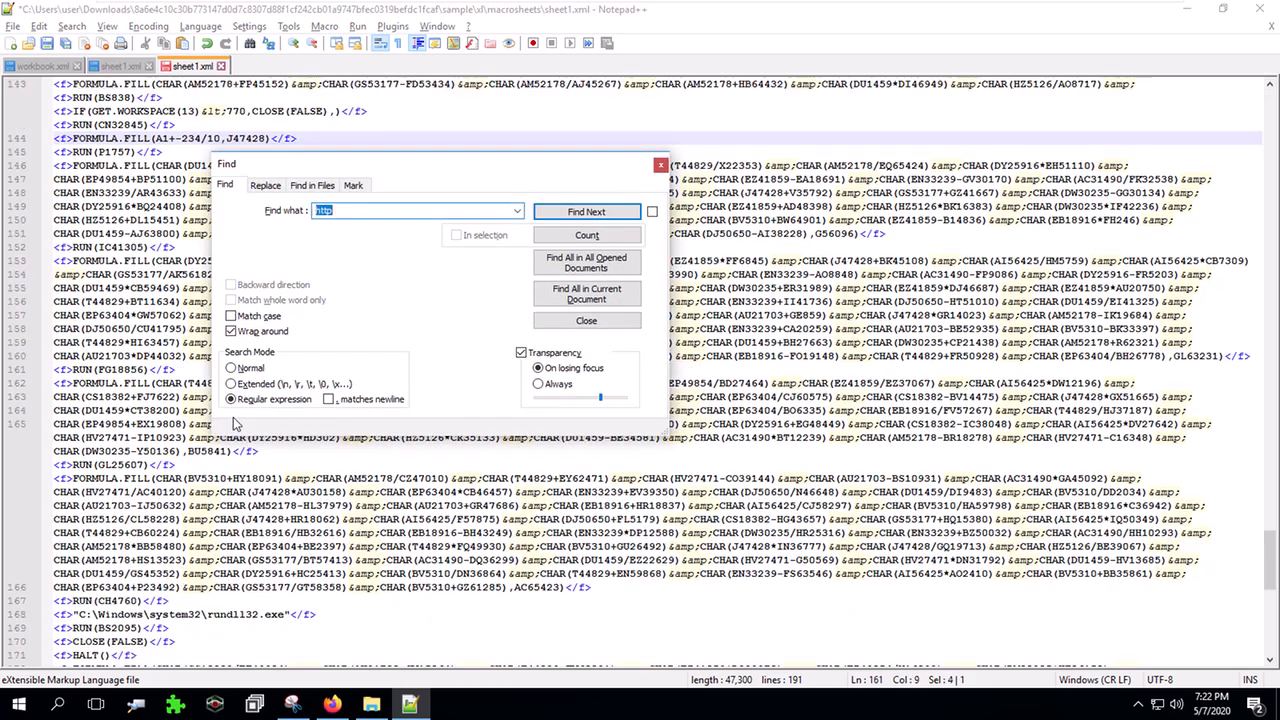
pyautogui.press('Return')
pyautogui.press('Return')
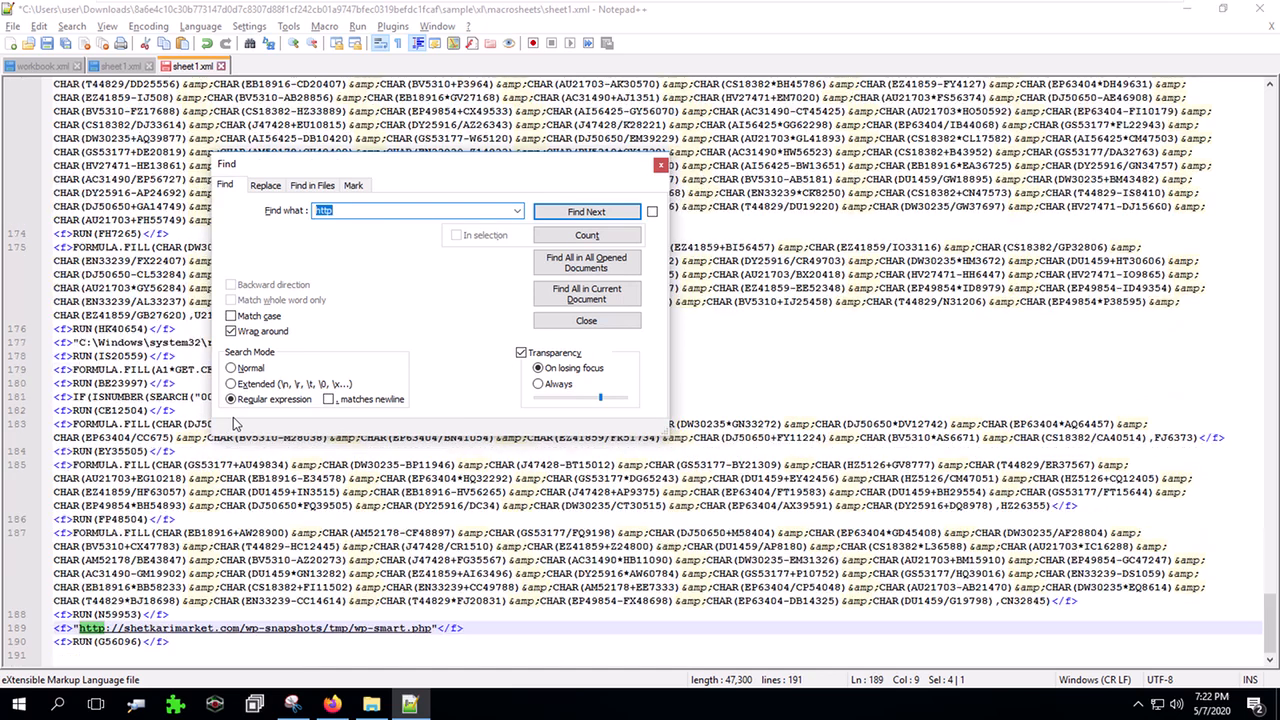
# - Search the formulas for "CALL" and move the Find dialog away from the matching line
pyautogui.write('CALL')
pyautogui.press('Return')
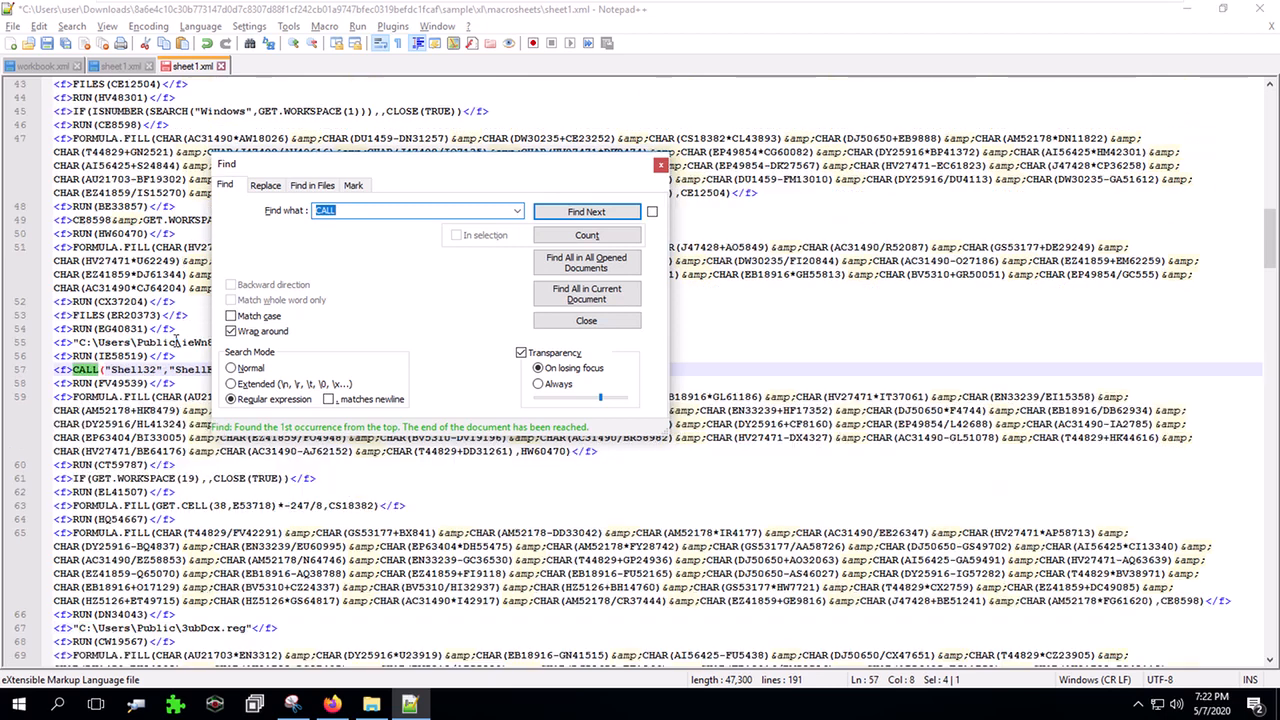
pyautogui.moveTo(281, 161); pyautogui.dragTo(715, 240)
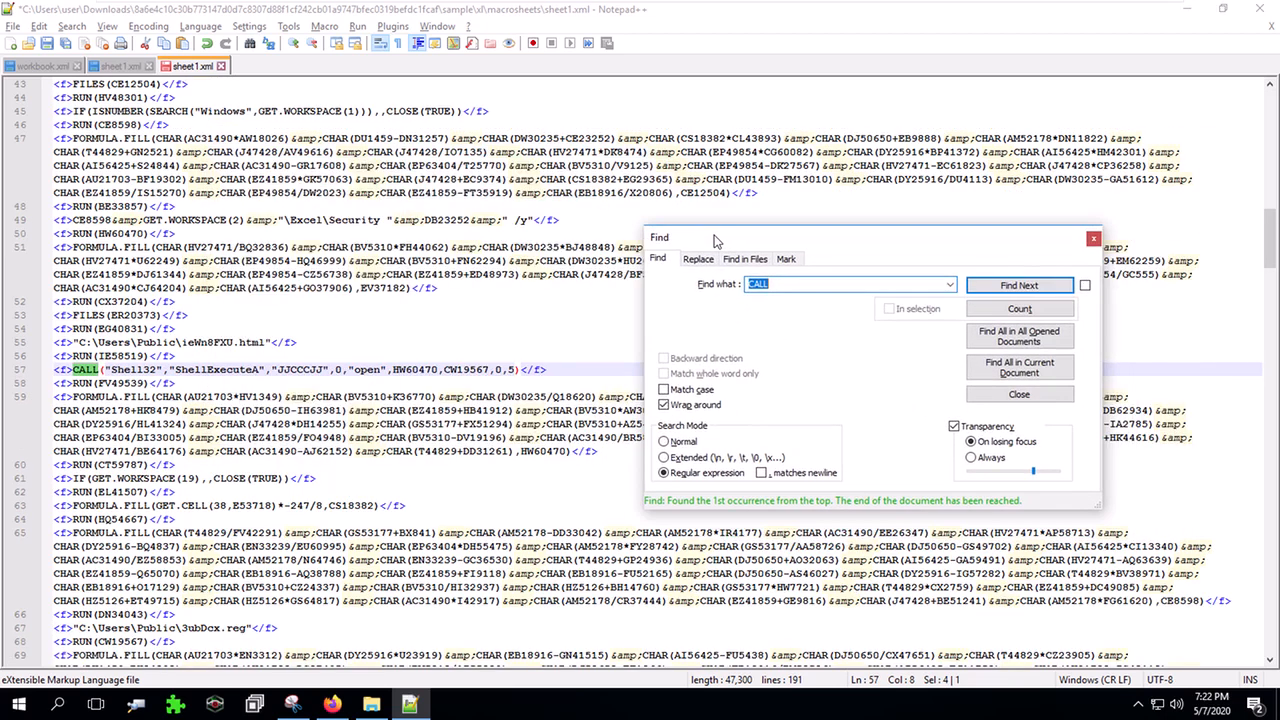